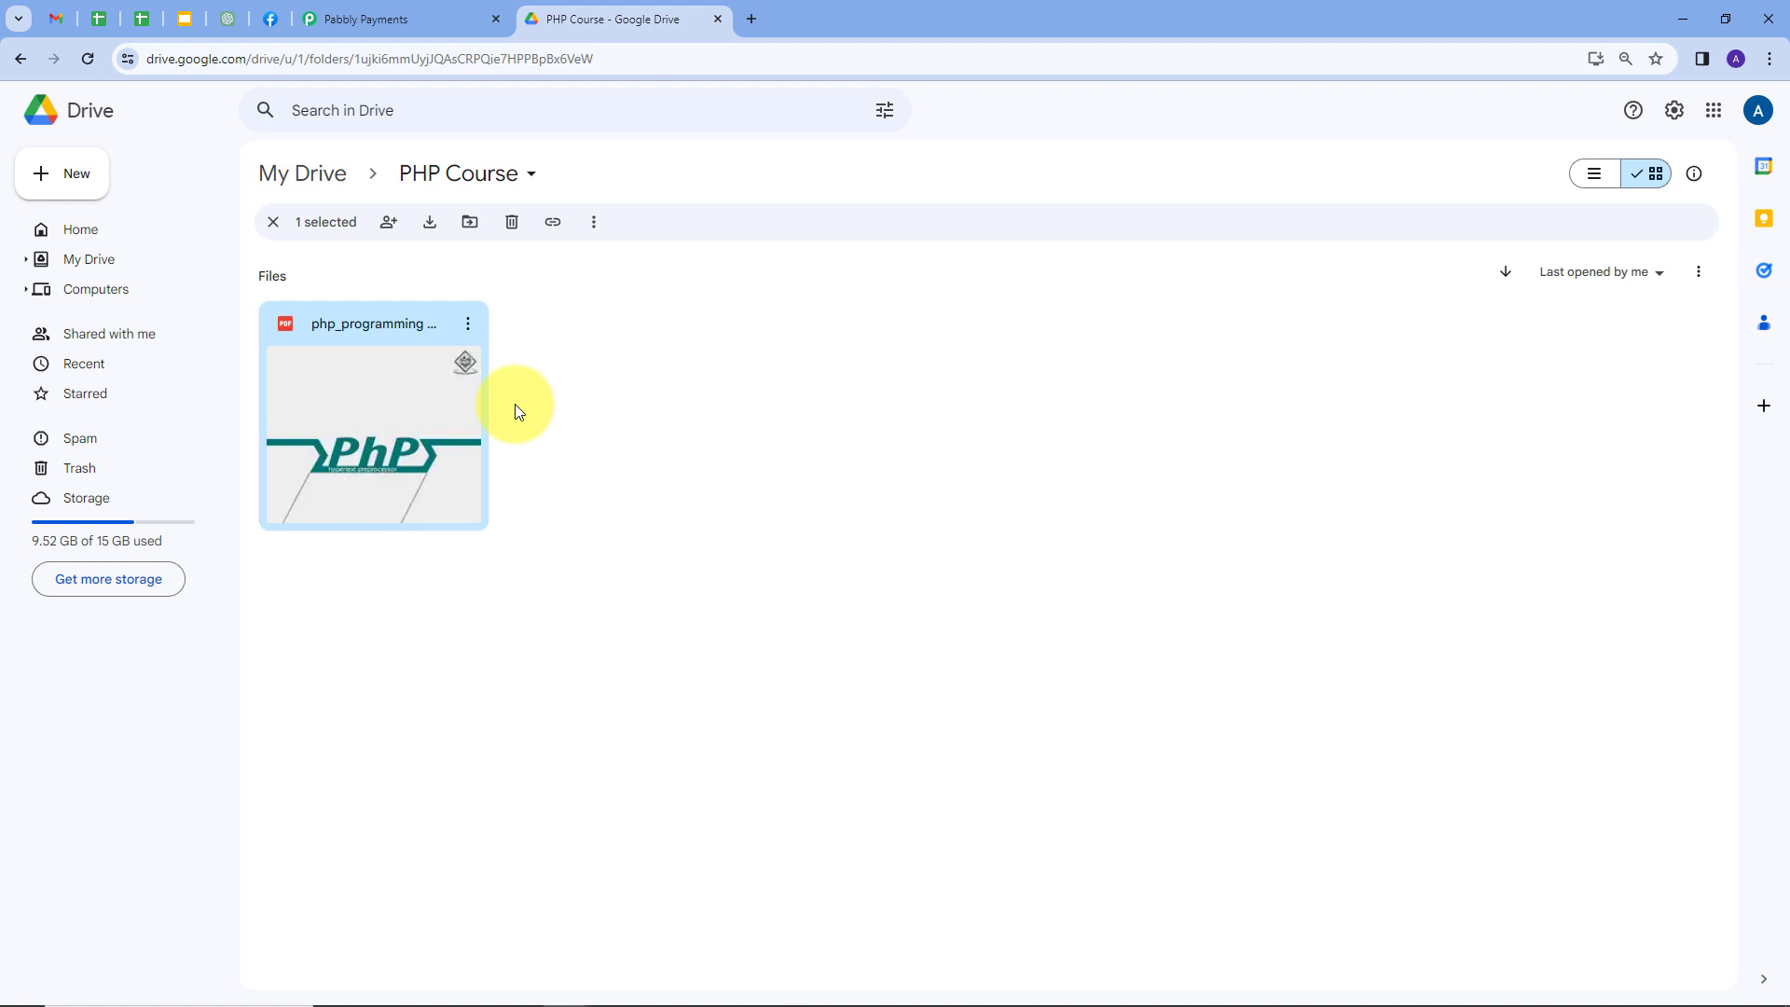
key("ctrl+shift+Tab")
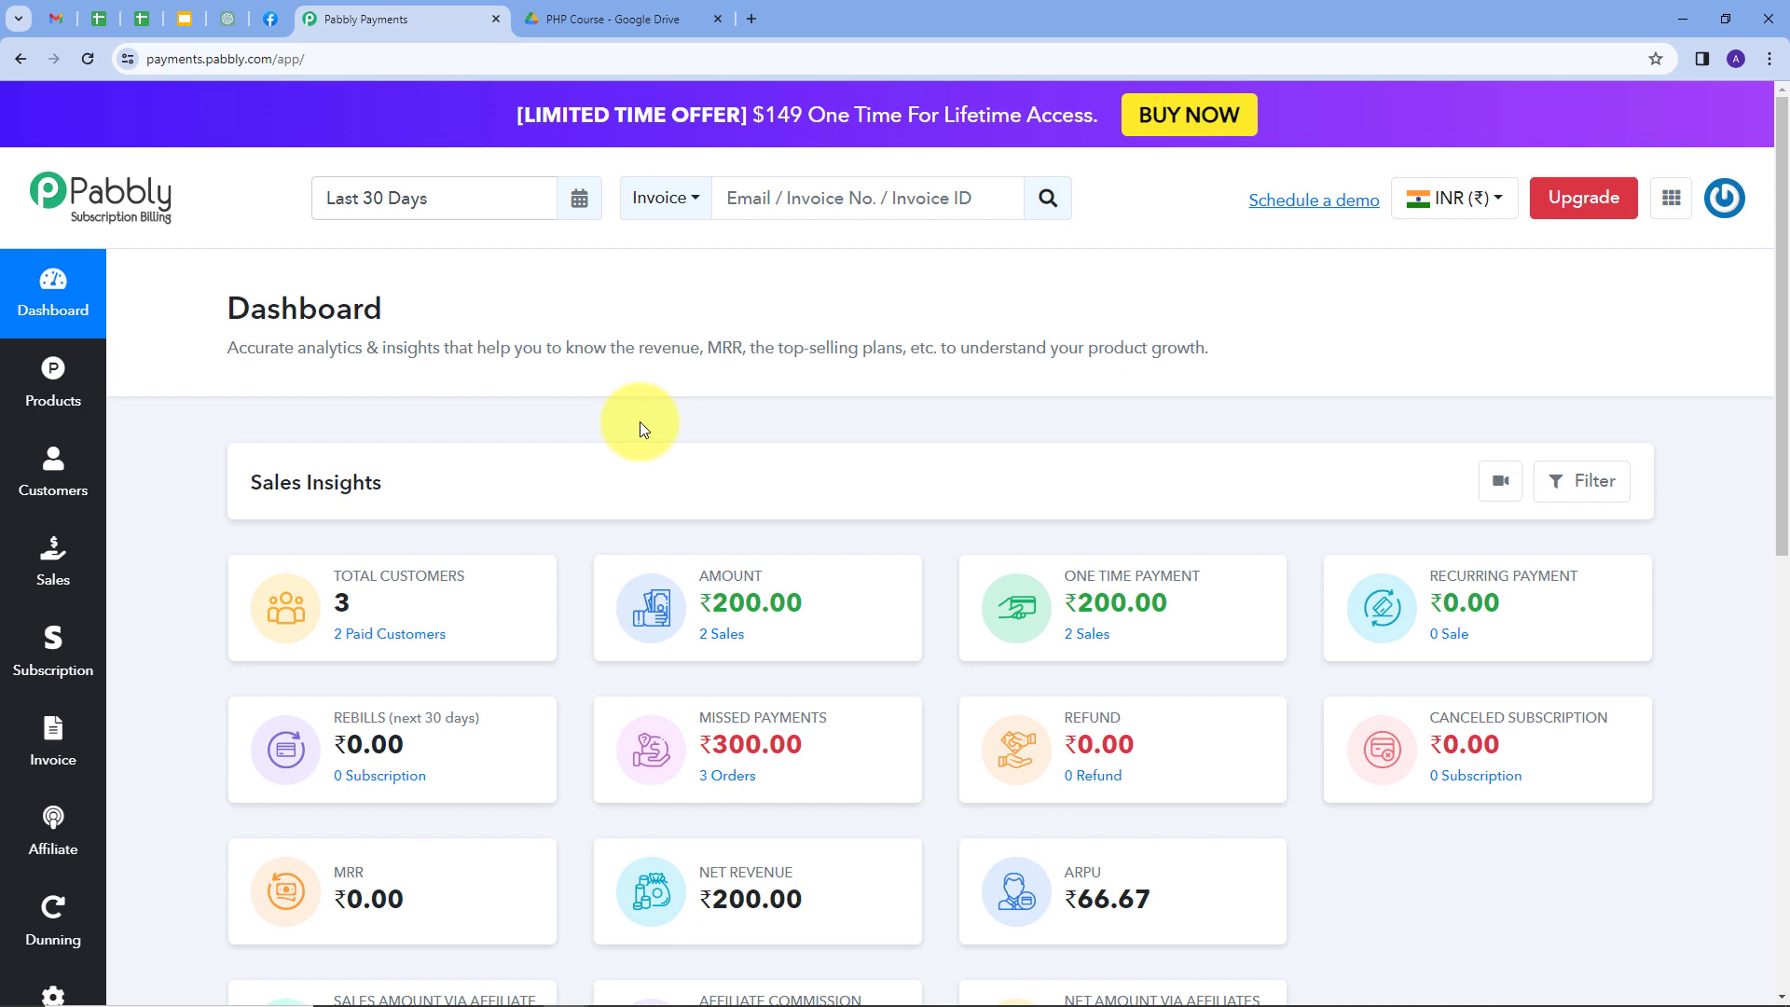
left_click(554, 11)
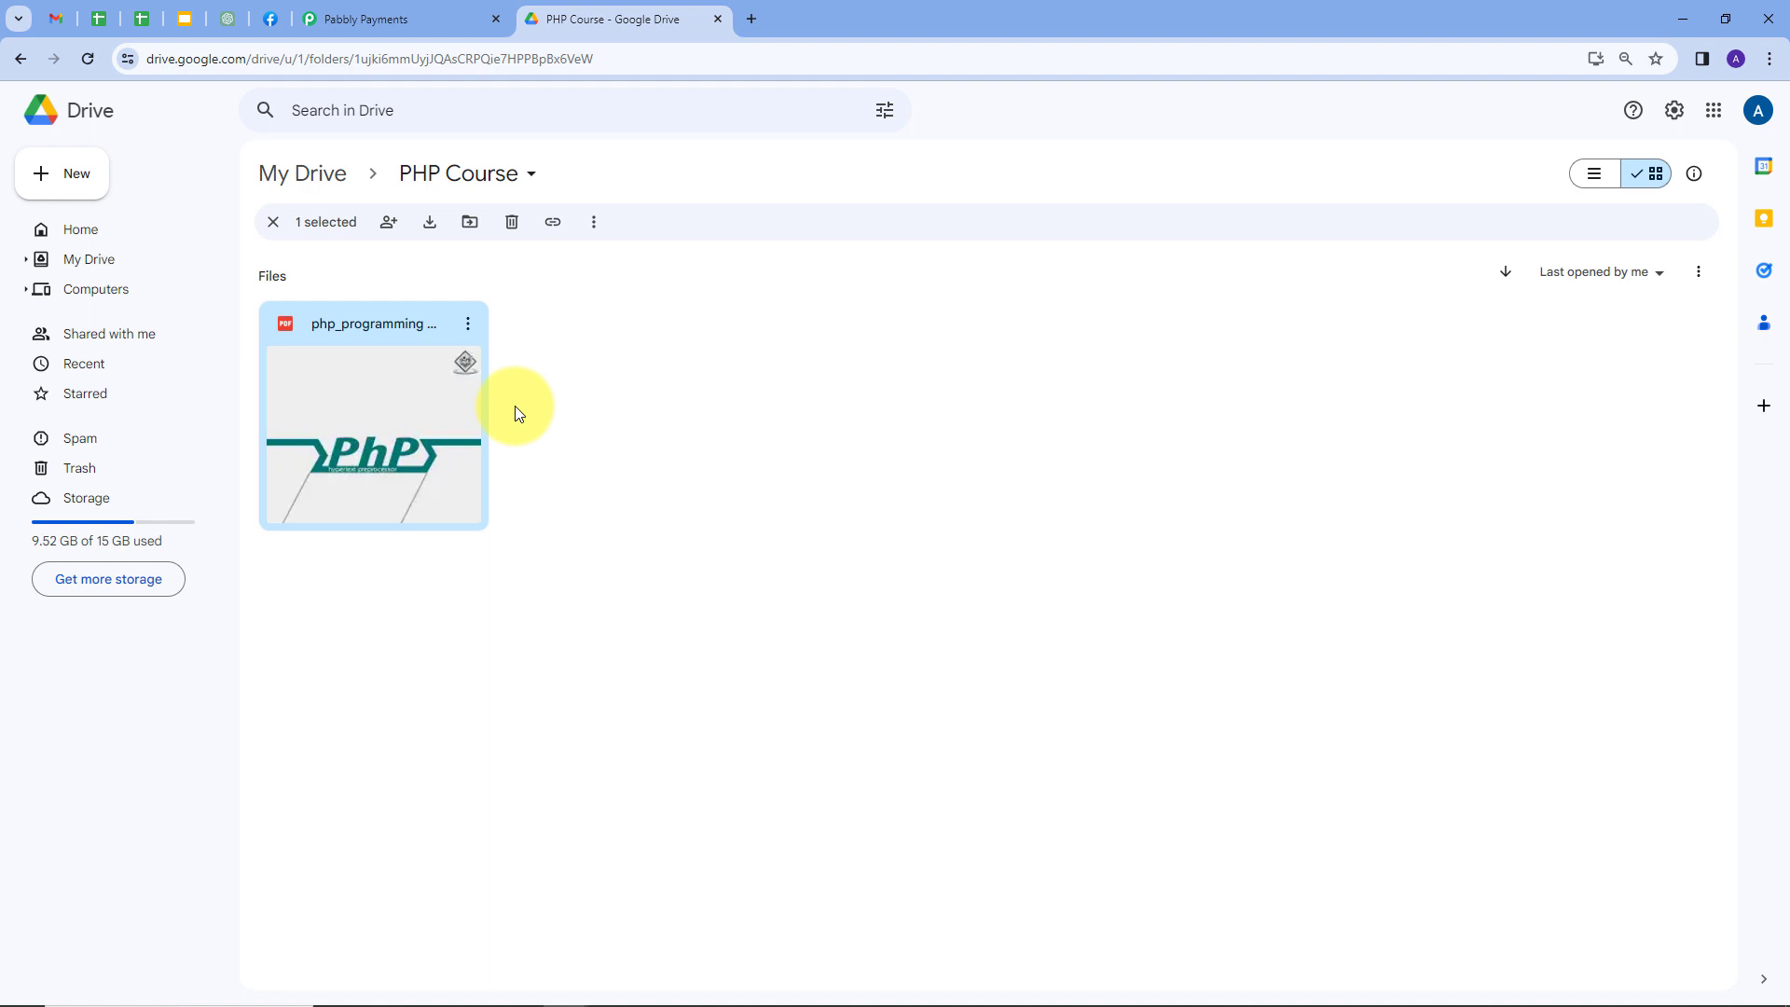
left_click(421, 11)
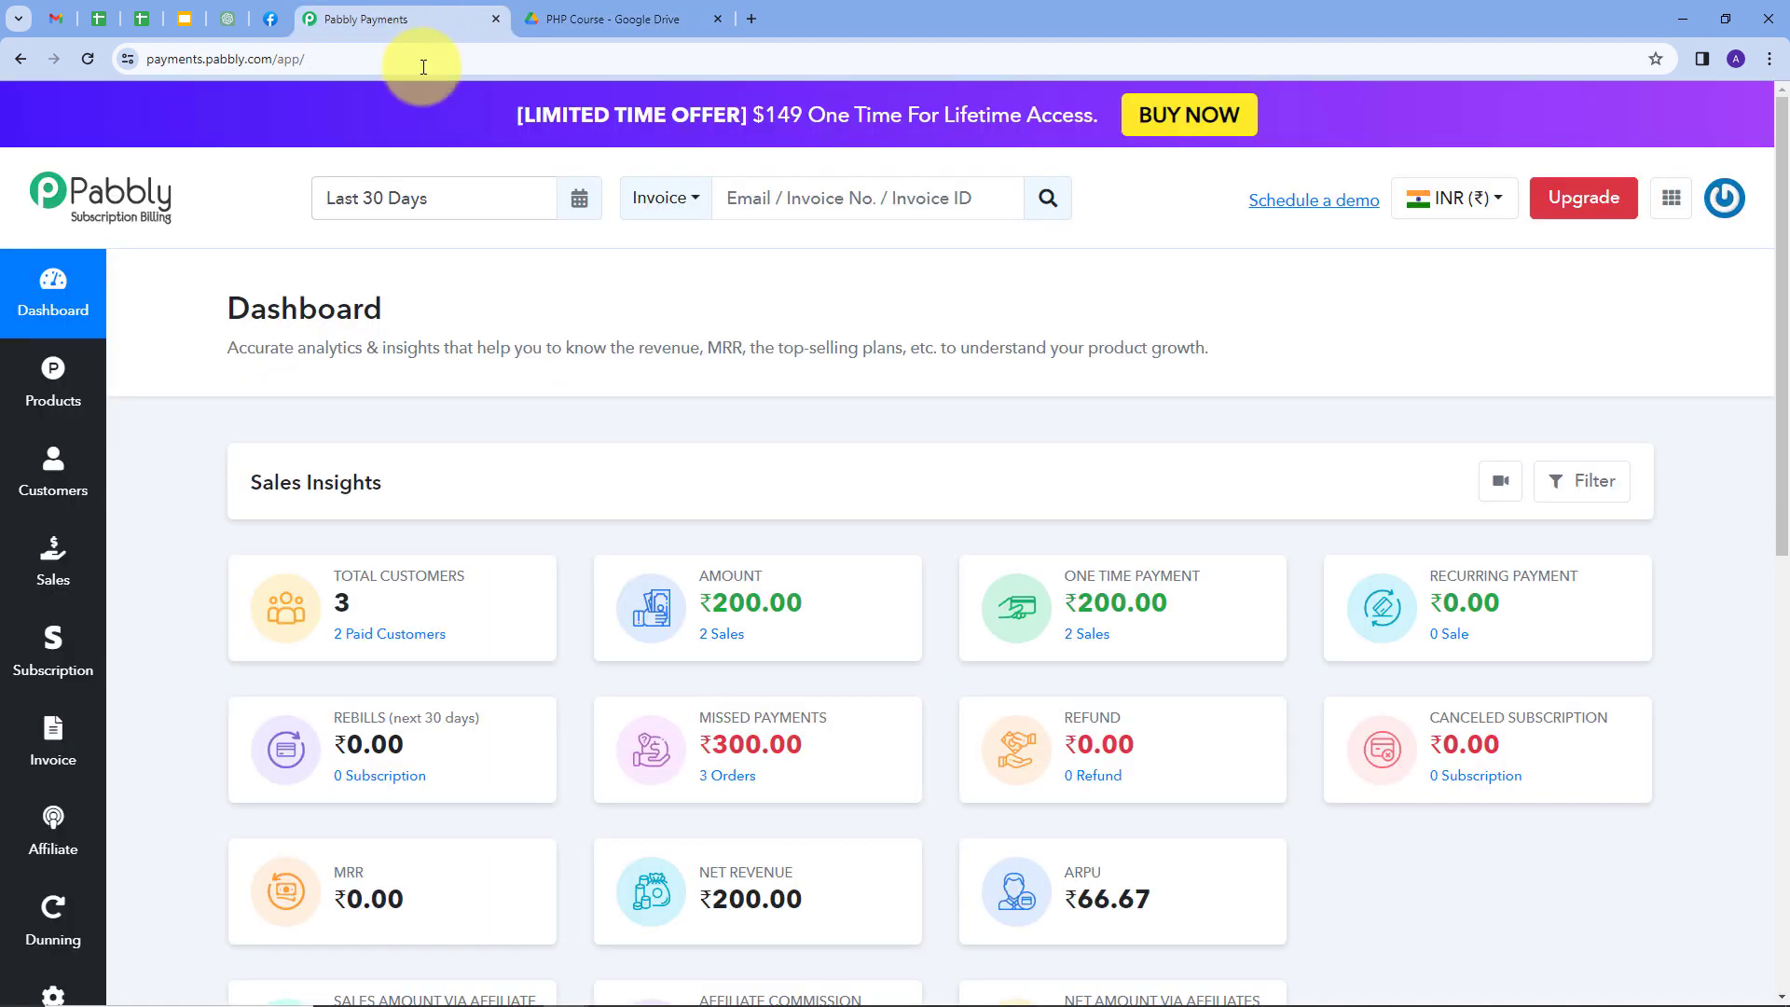
left_click(617, 13)
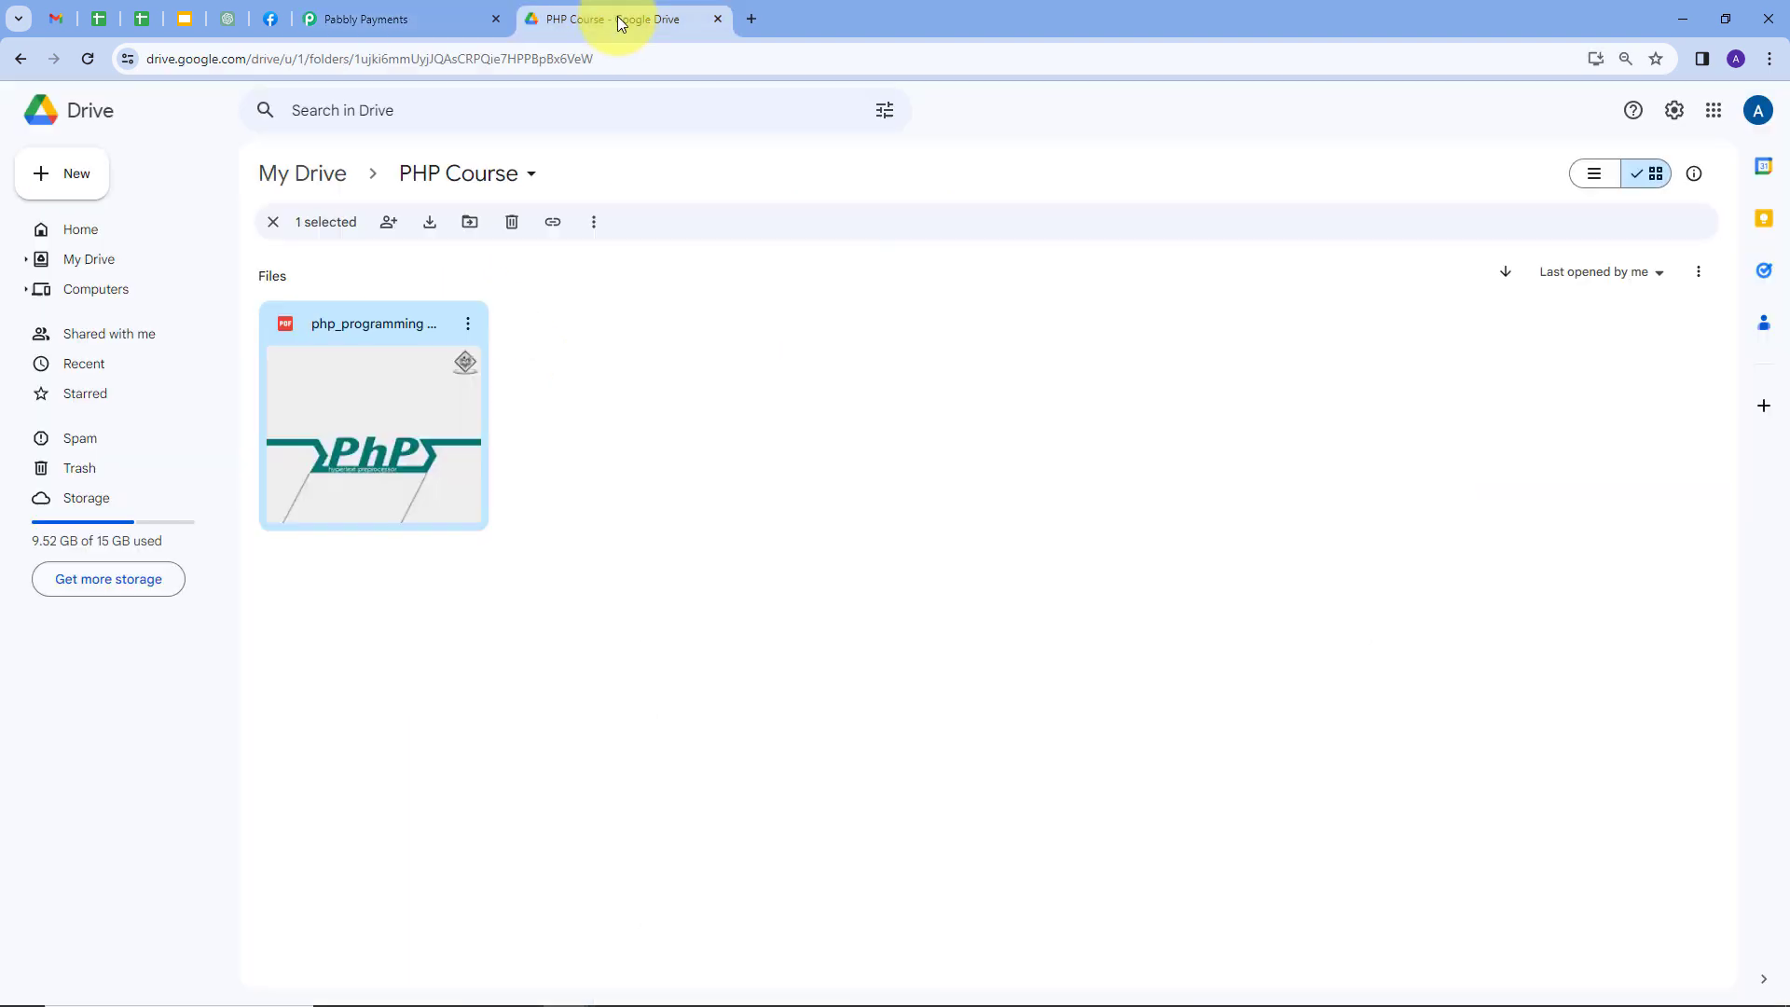
left_click(688, 332)
Load pabbly.com in a new tab and sign in to reach the All Apps list.
left_click(752, 26)
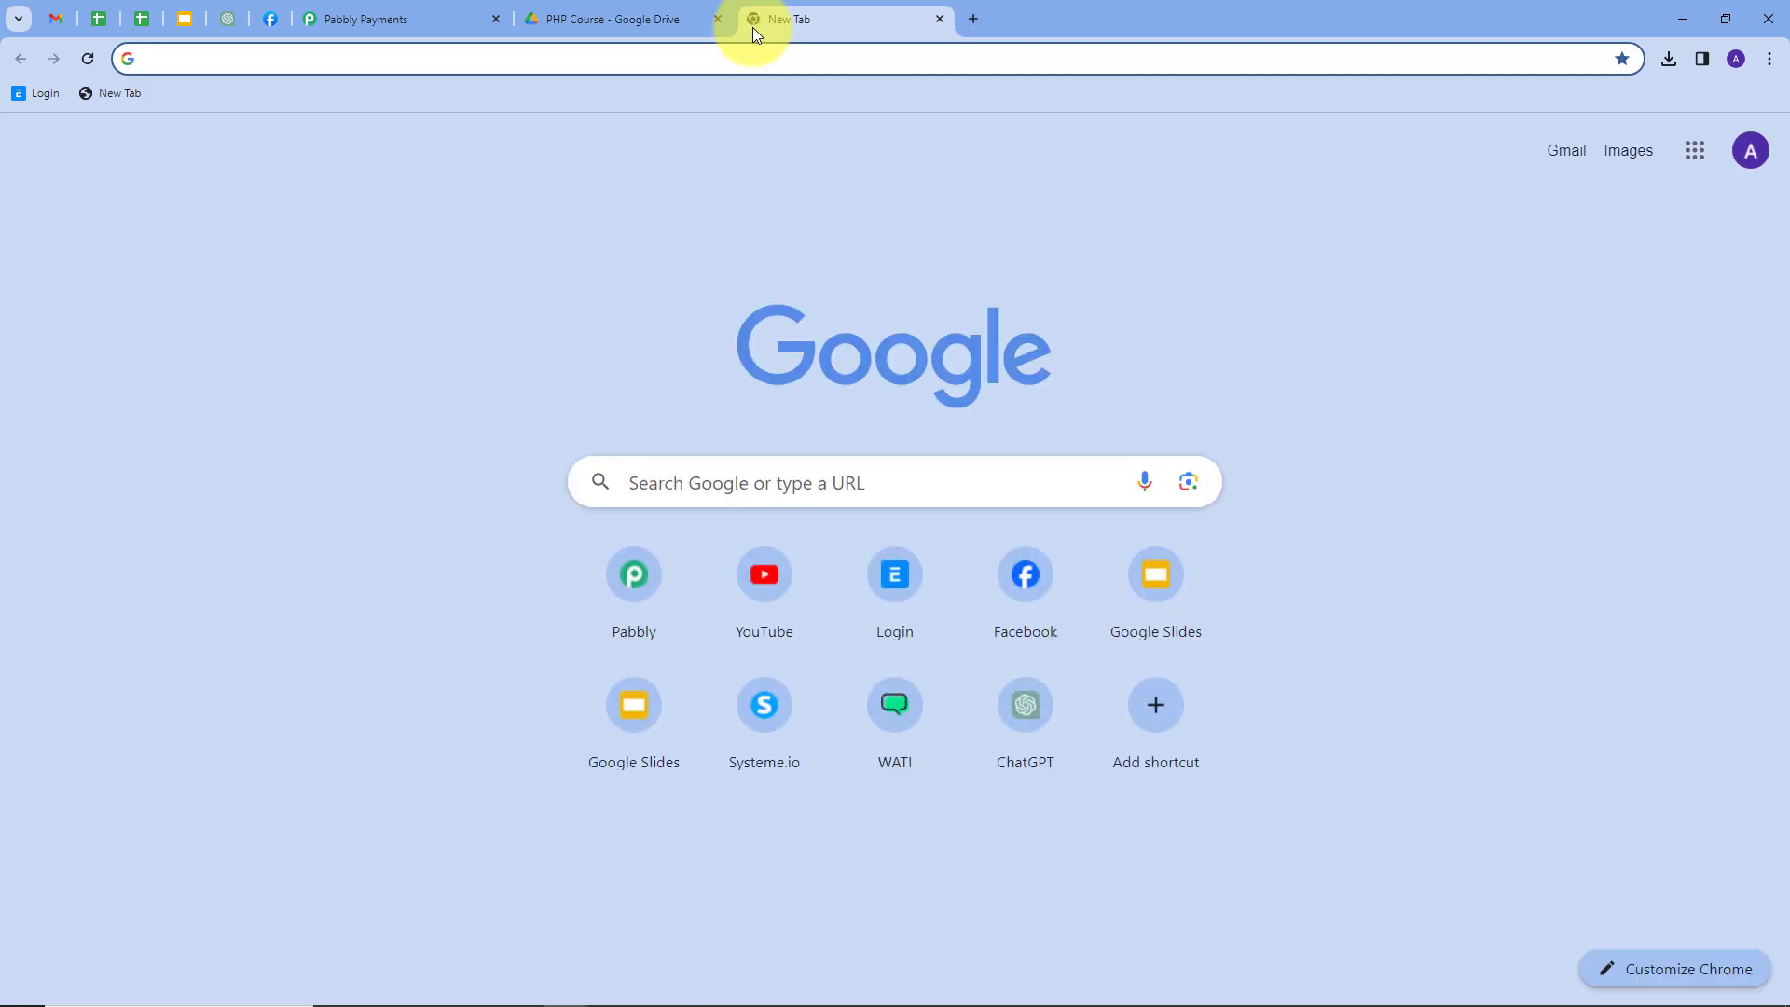
type("pabbly.com")
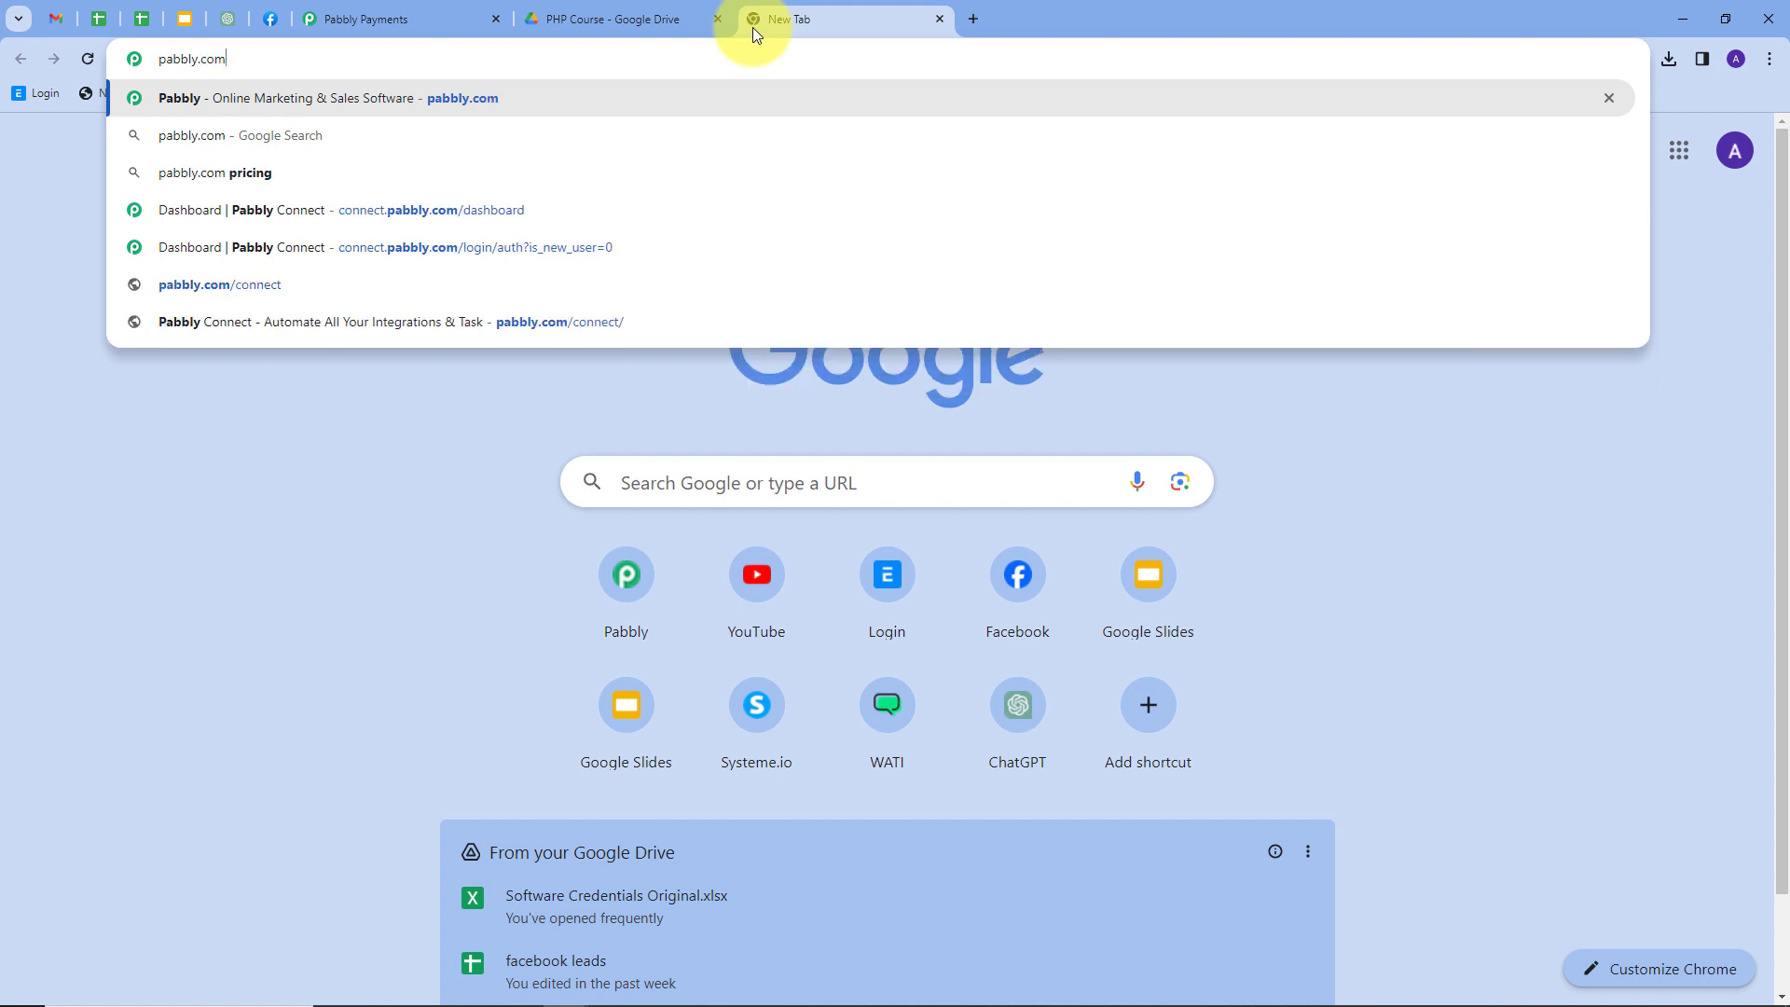
key("Return")
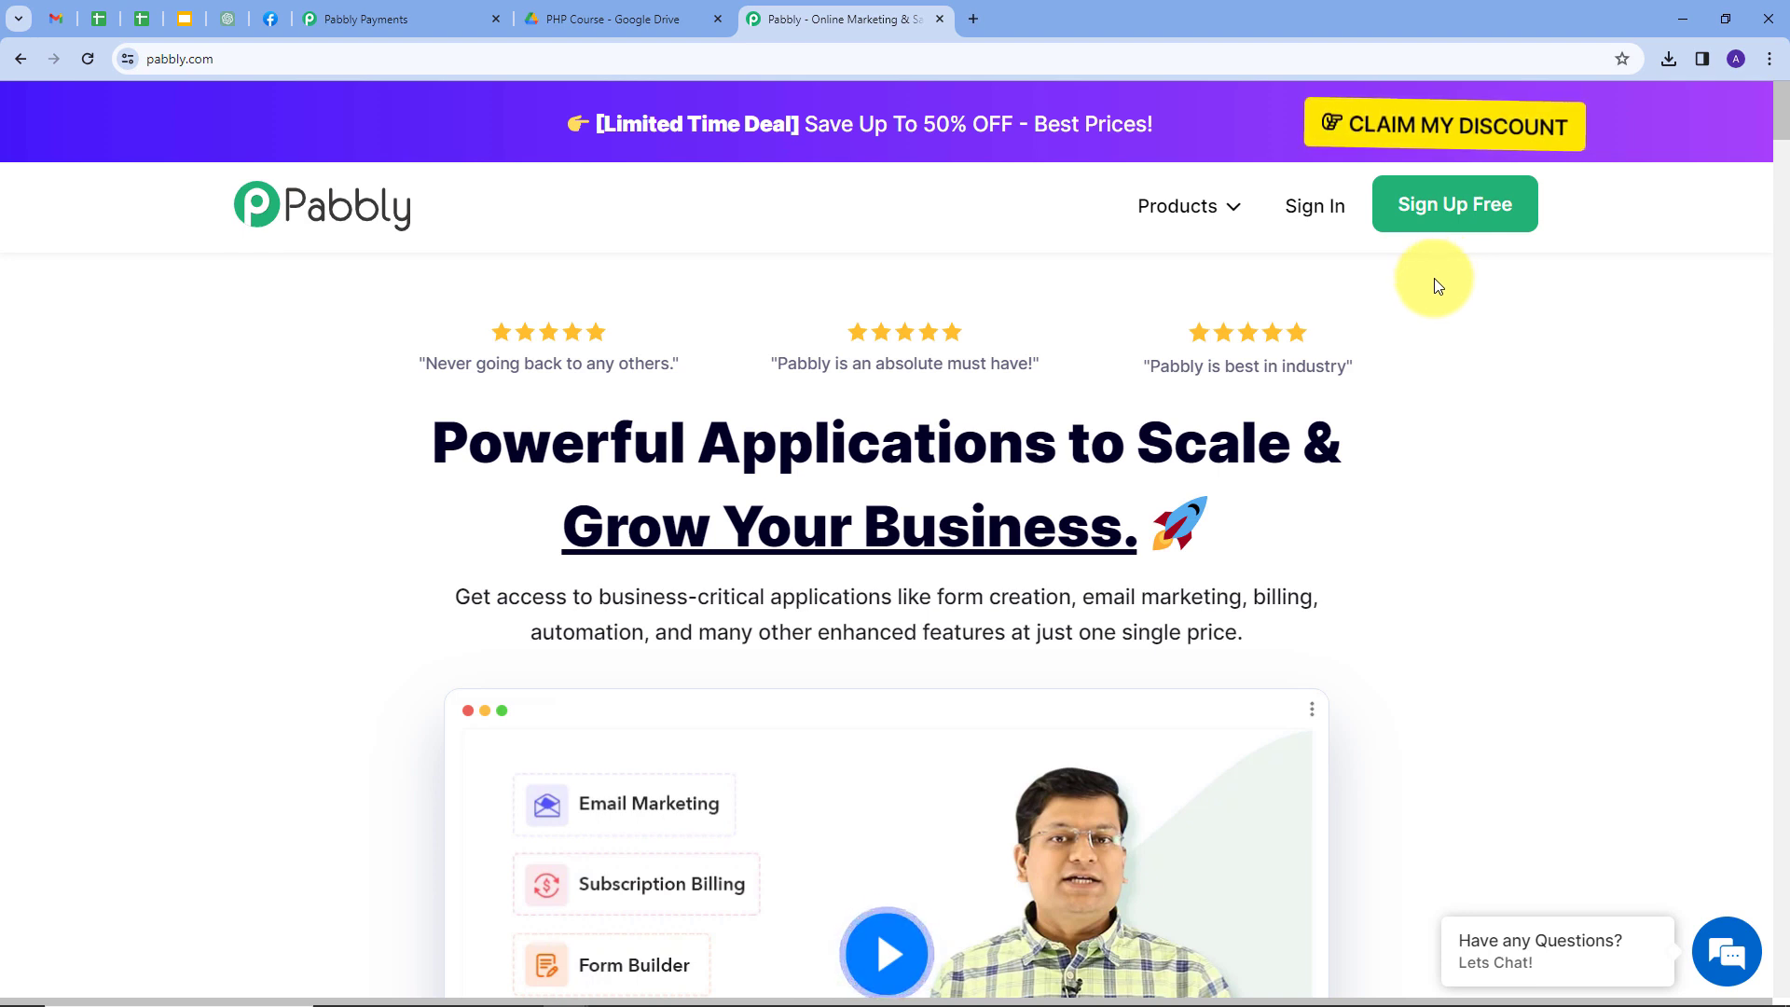
left_click(1316, 209)
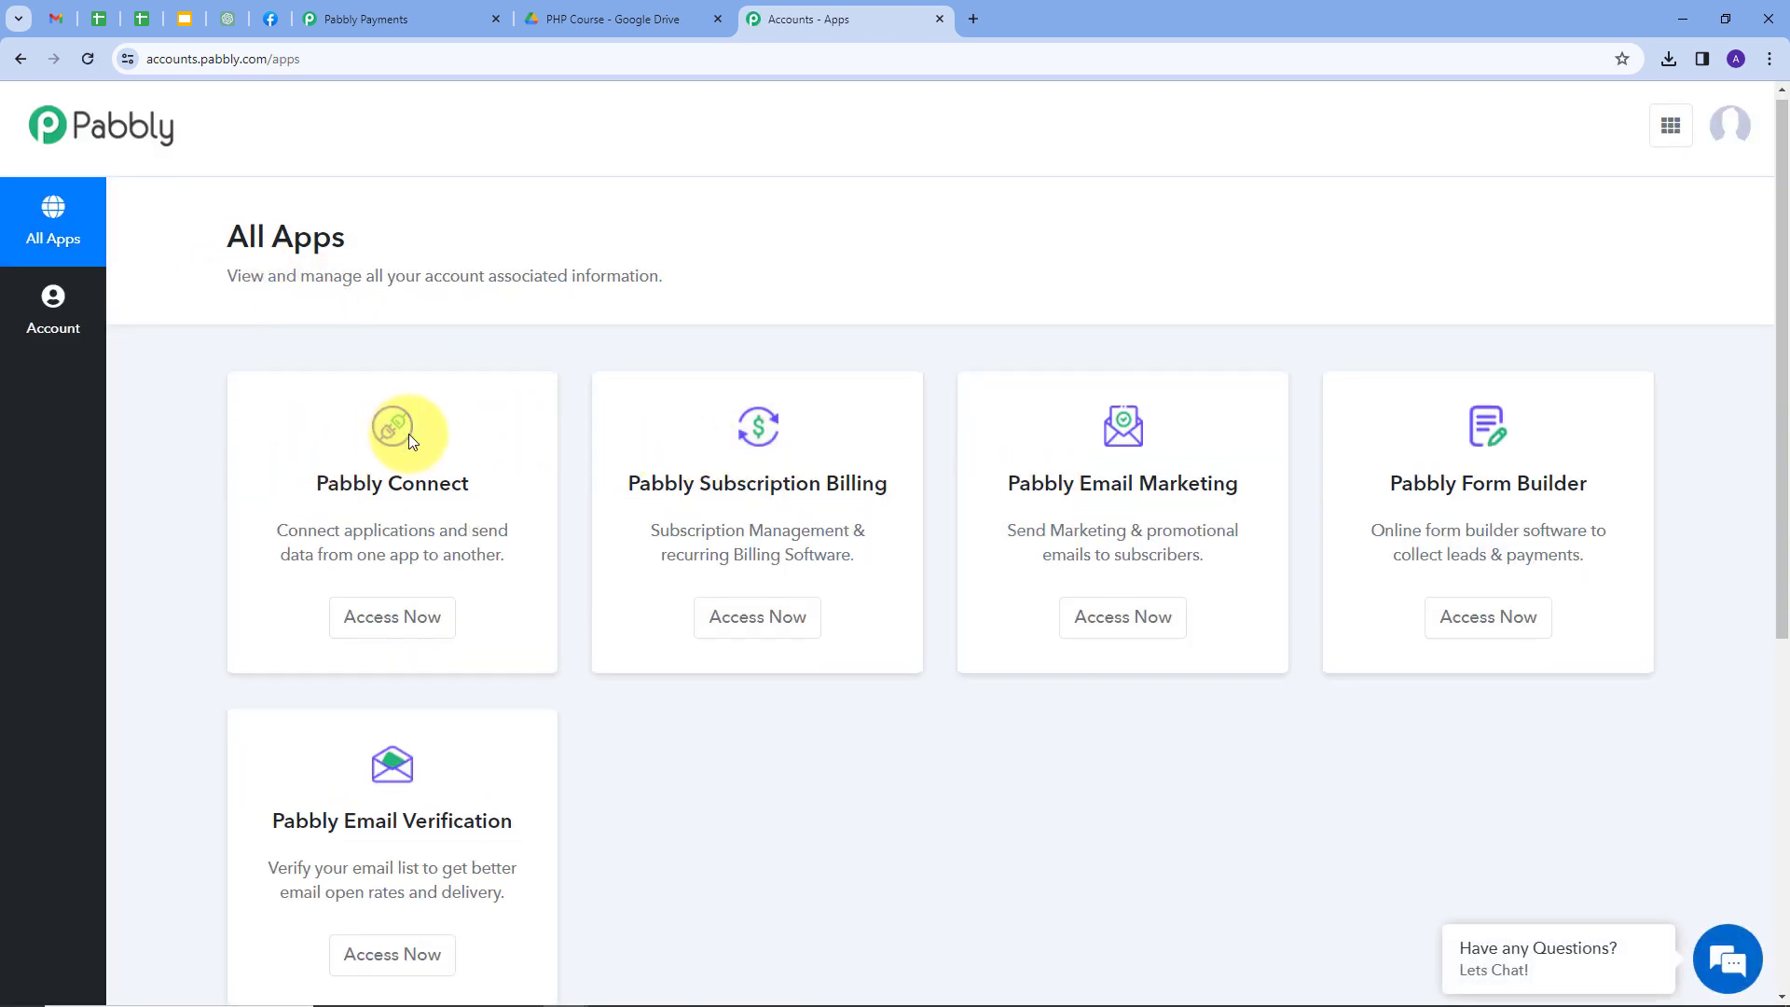
scroll(1269, 417, "down", 1)
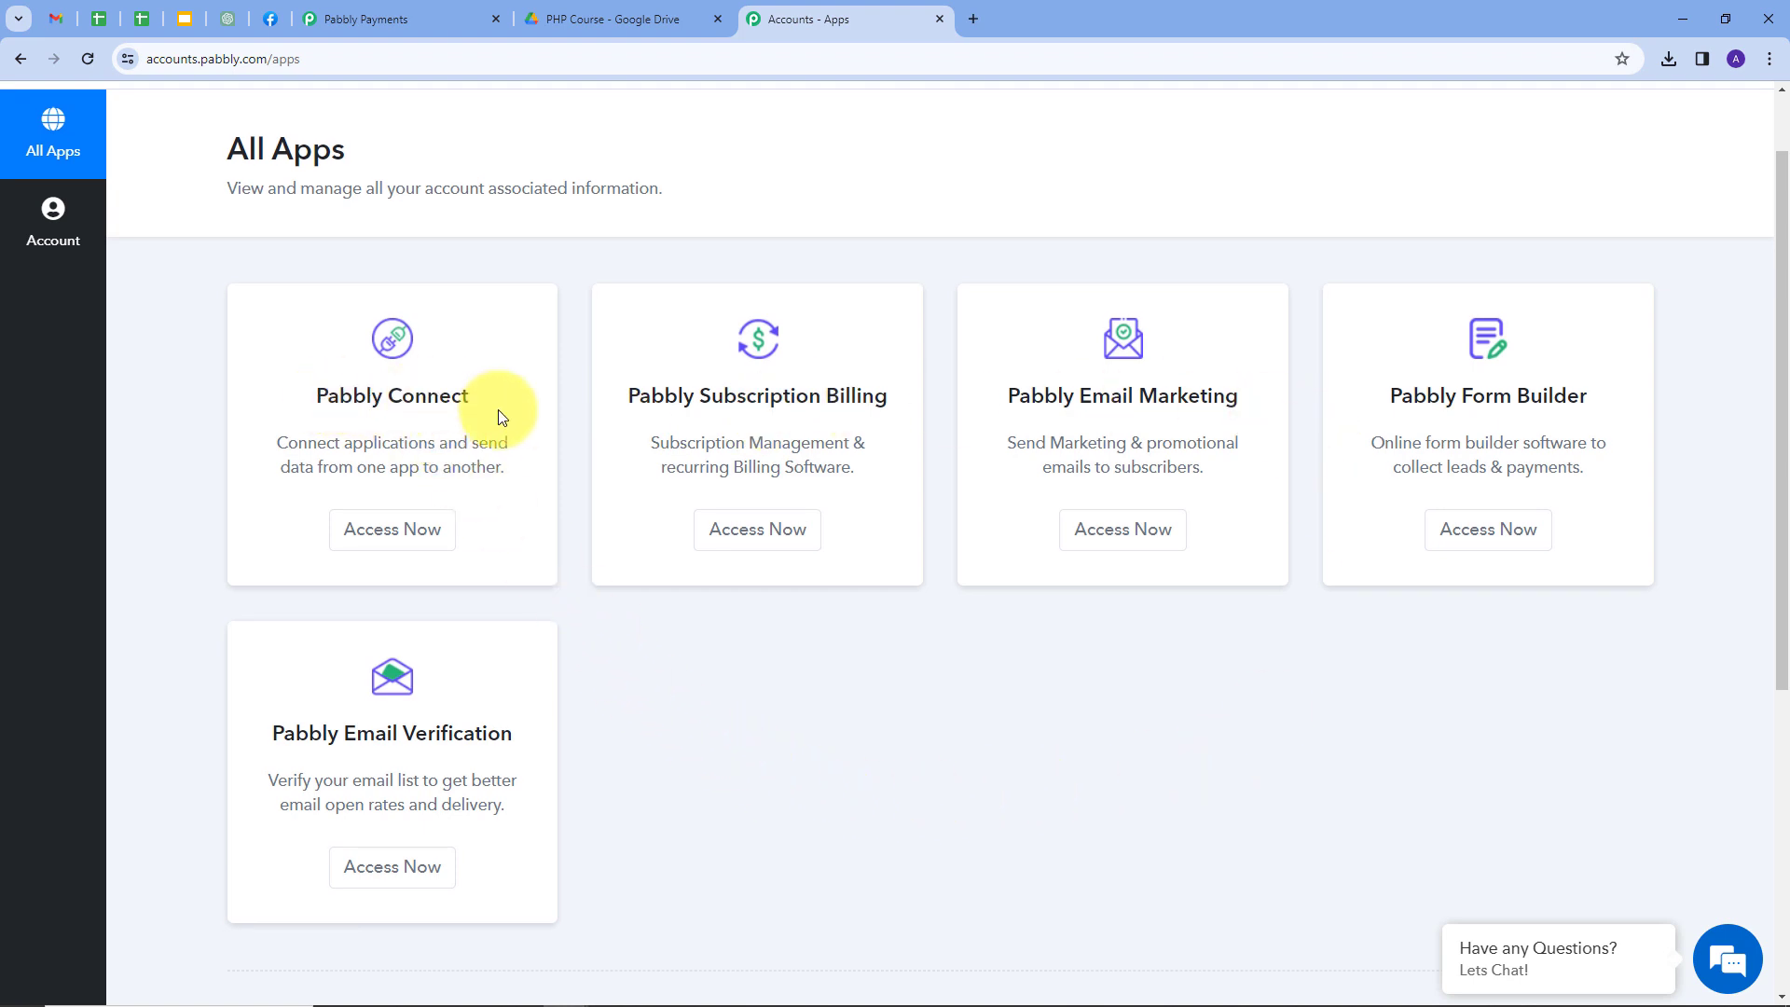
Launch Pabbly Connect from the app list and begin a new workflow from its dashboard.
left_click(402, 544)
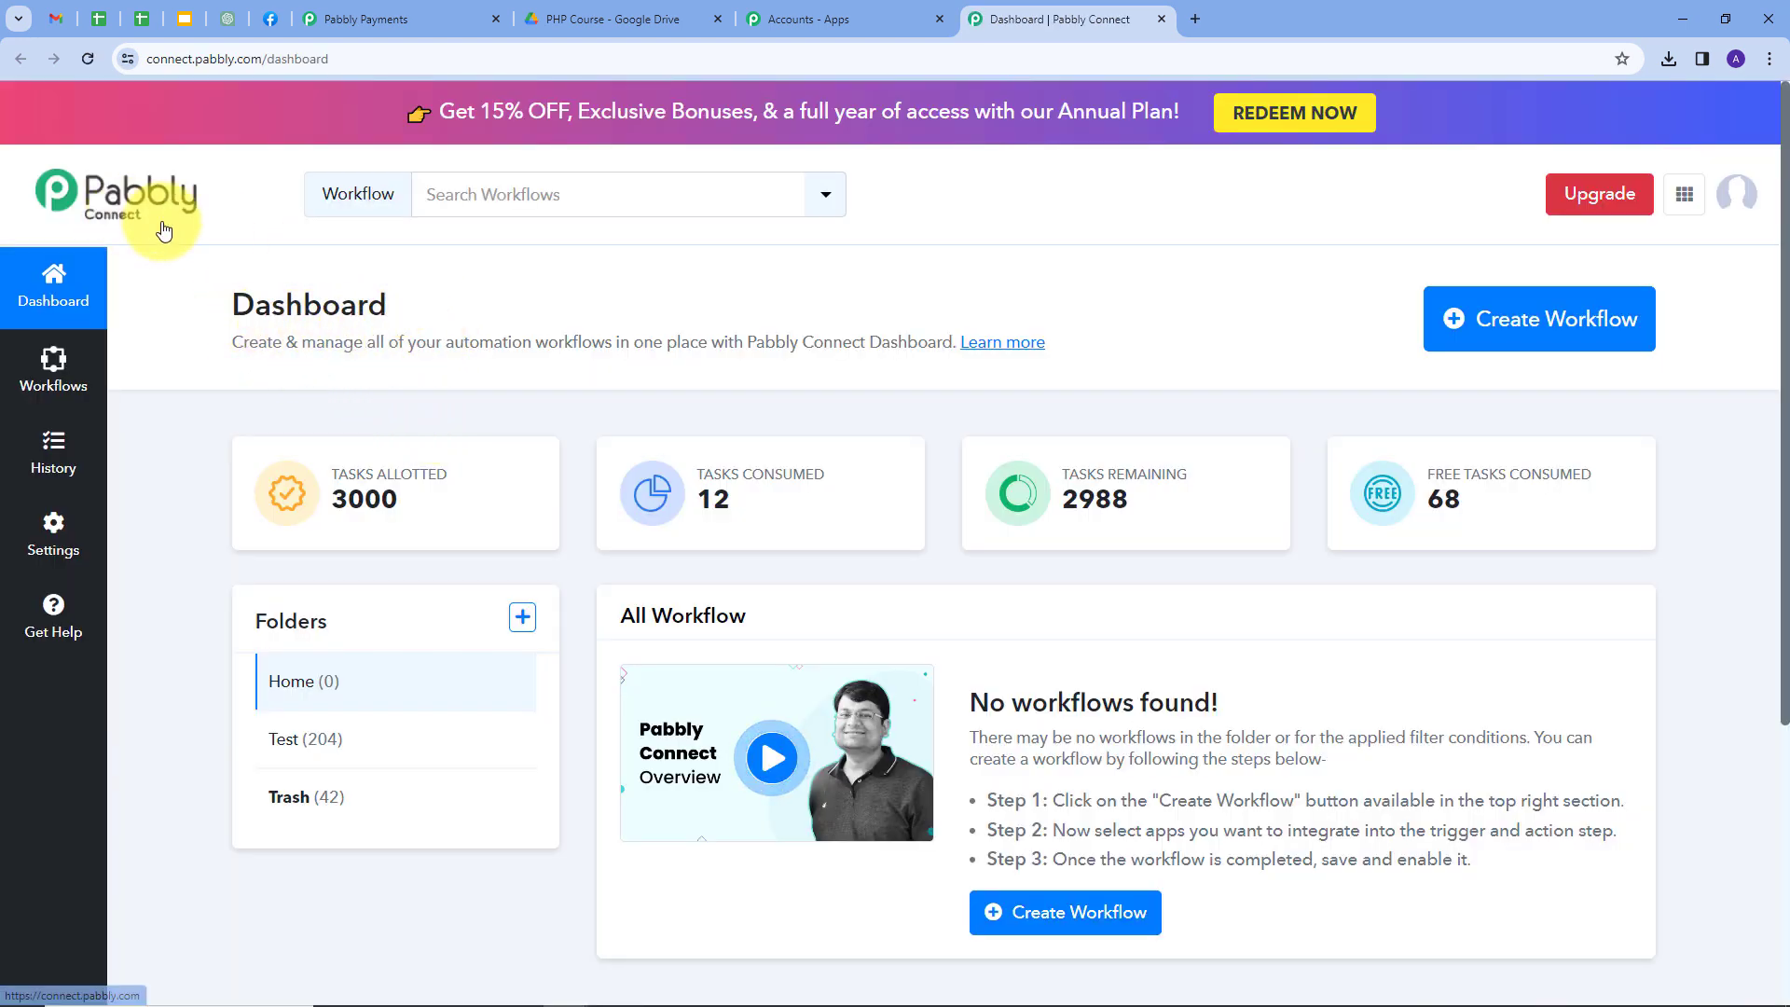
scroll(751, 467, "down", 1)
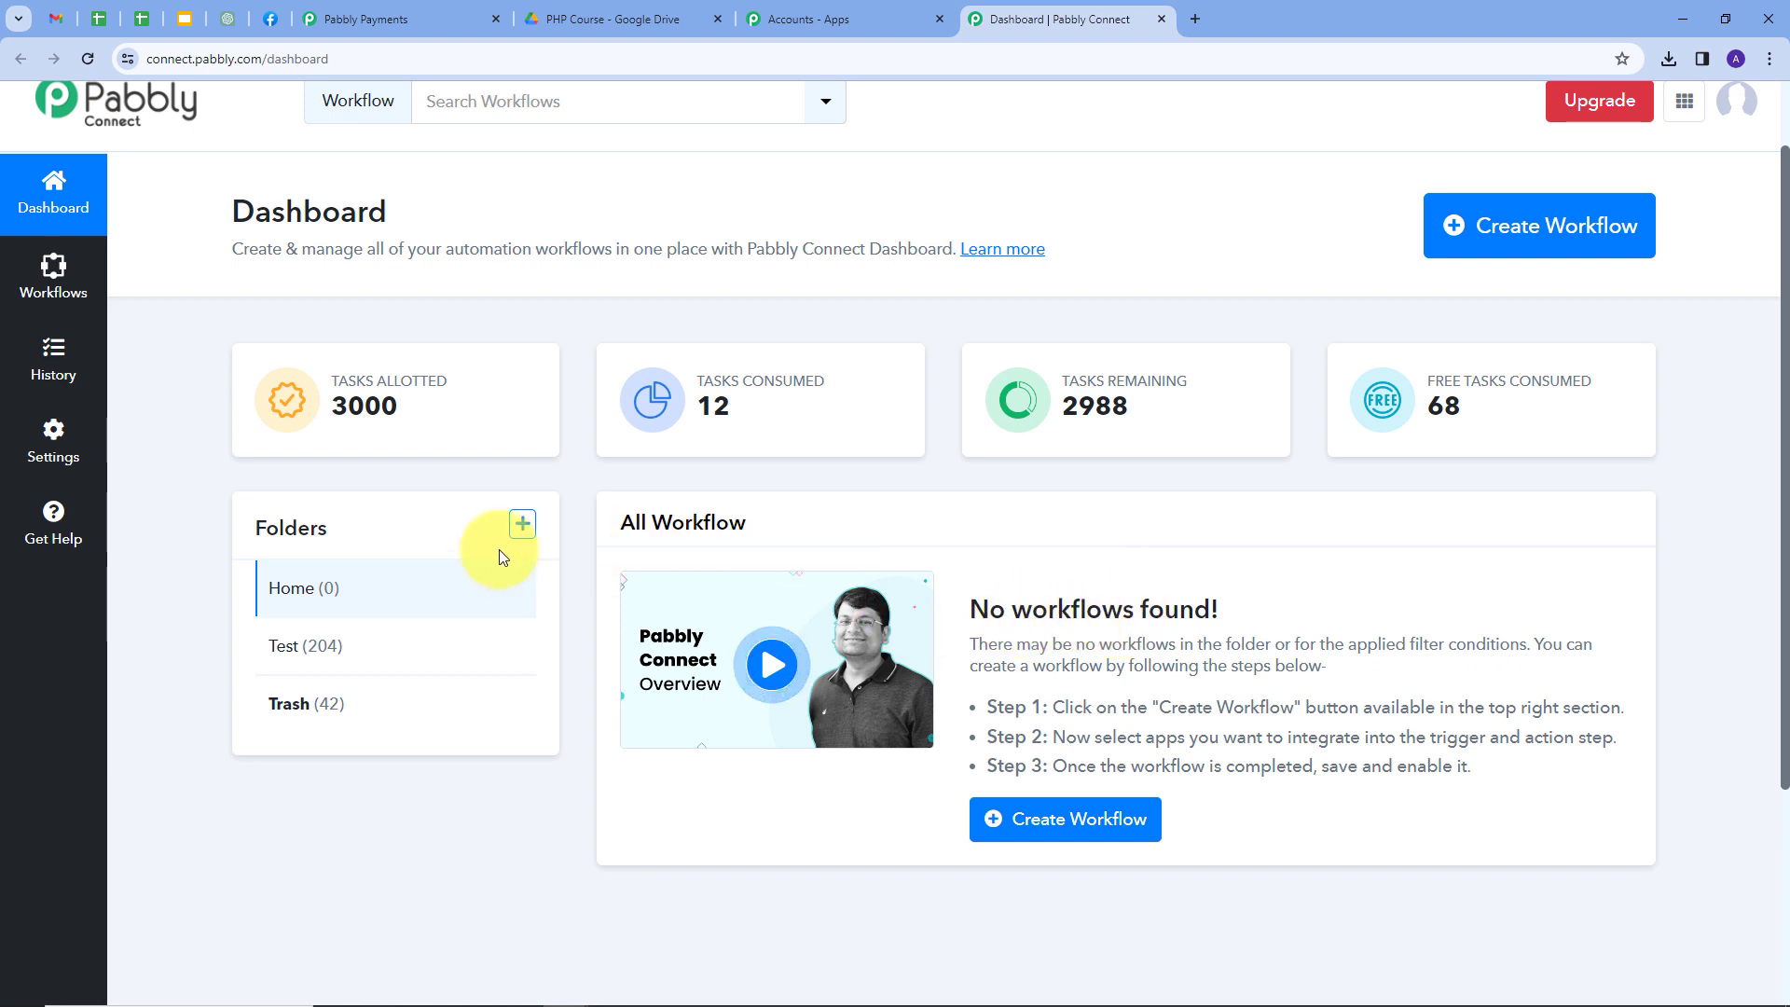
mouse_move(308, 515)
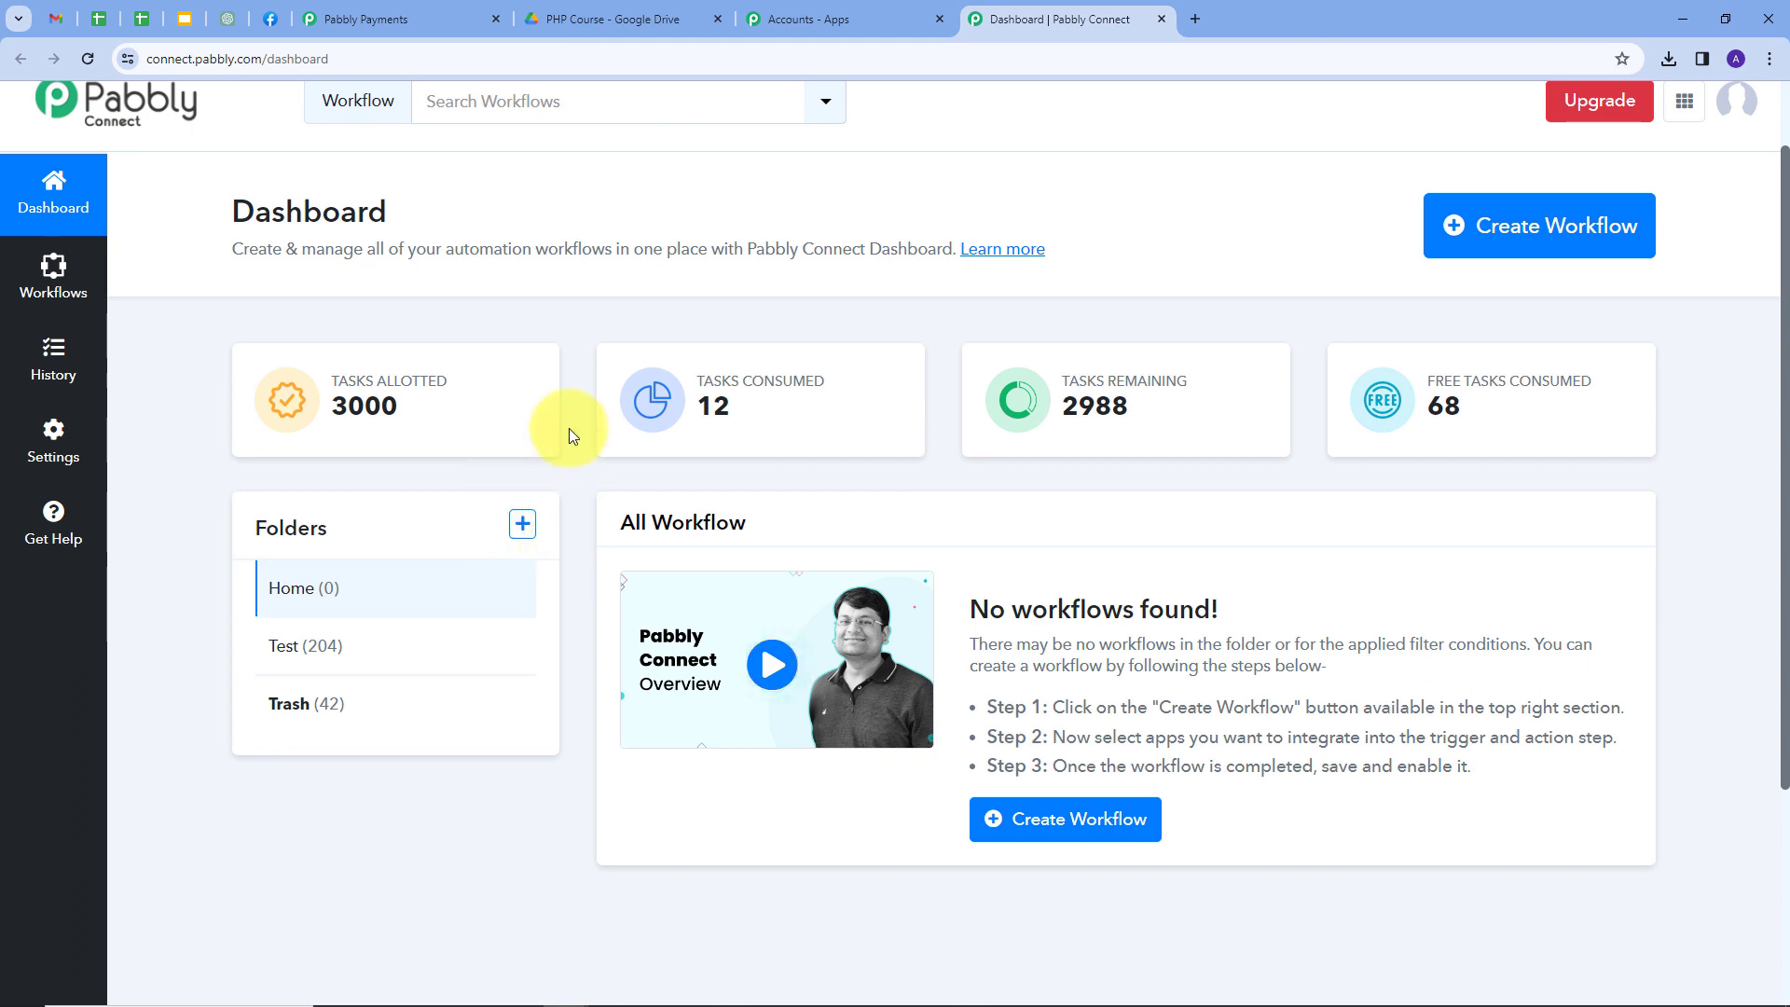
left_click(1510, 241)
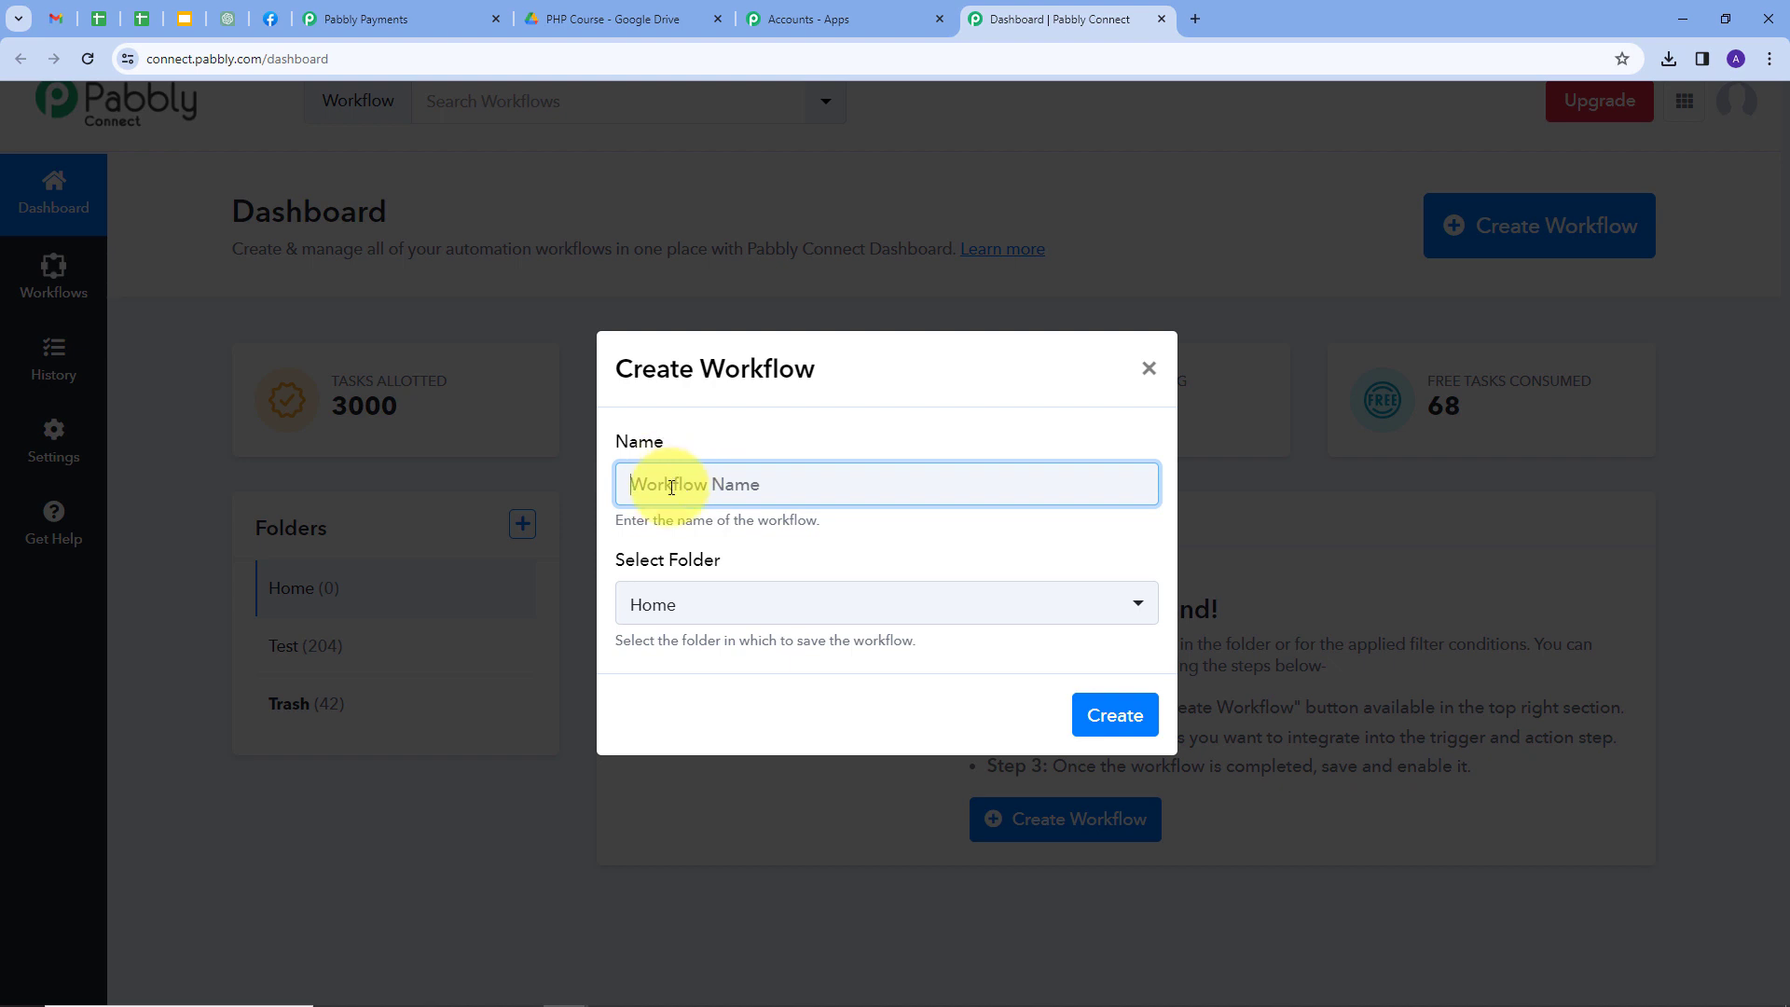
Create the workflow 'Sell Digital Products & Provide Access to Product using Pabbly S…' in the Home folder.
key("ctrl+v")
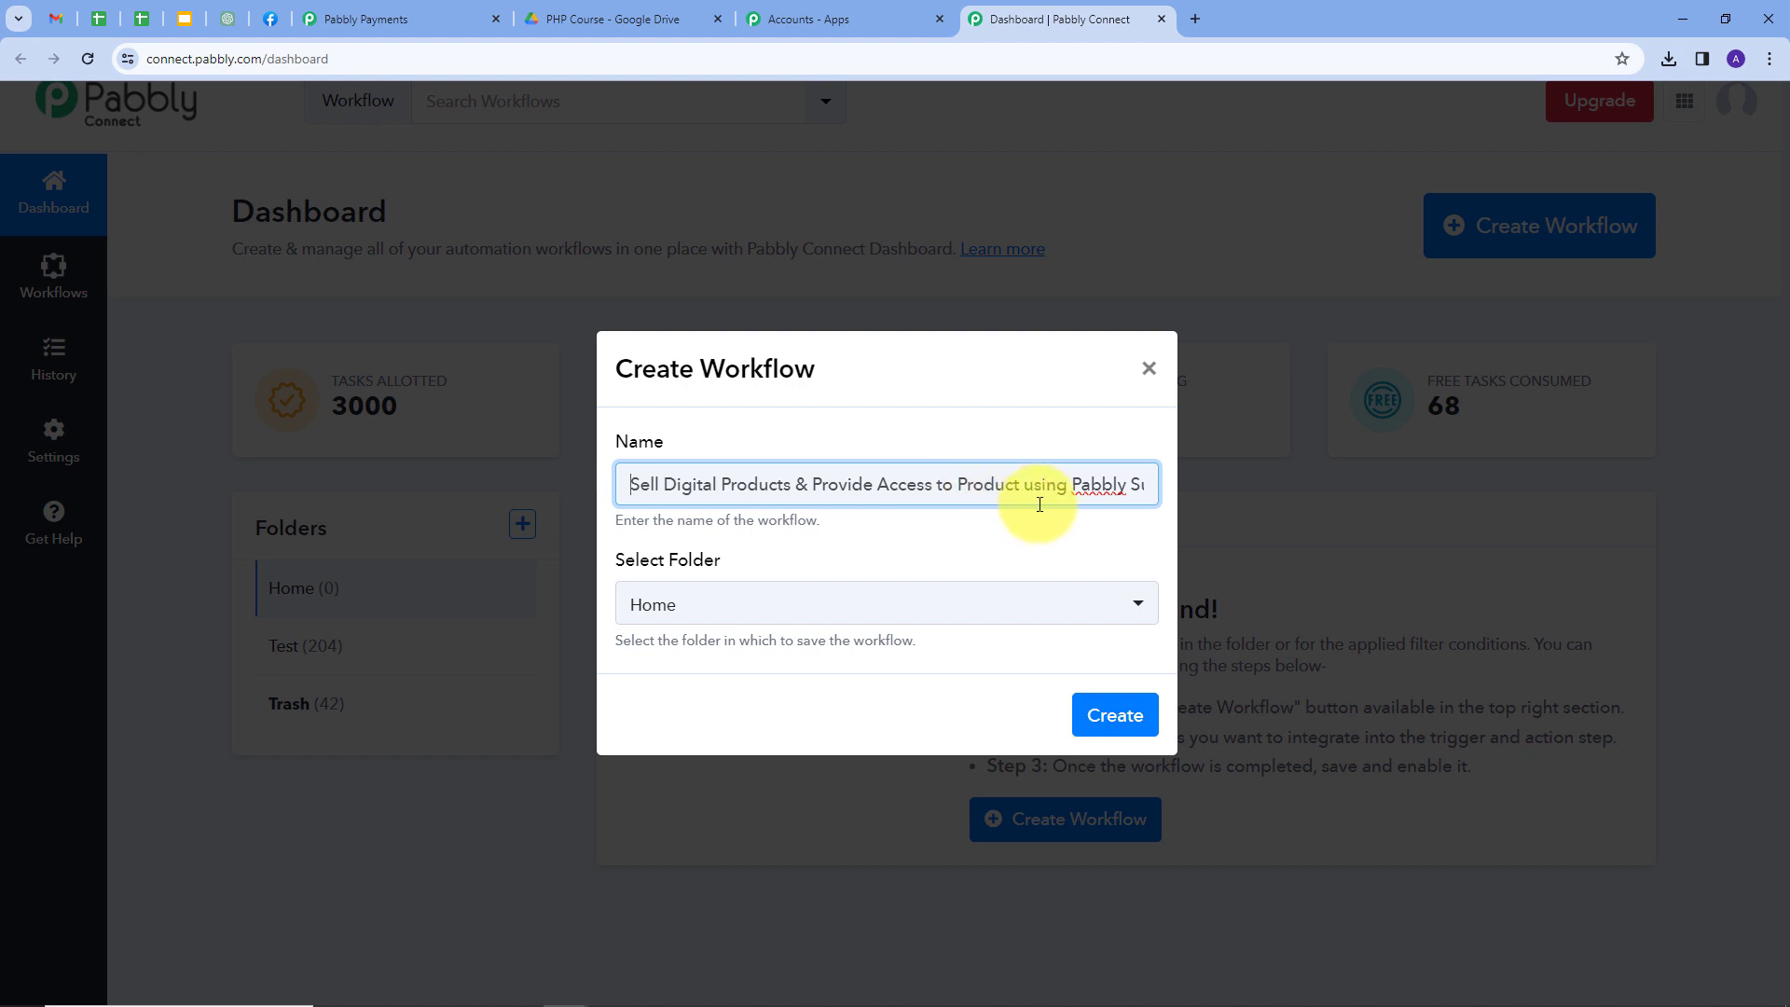
left_click(862, 603)
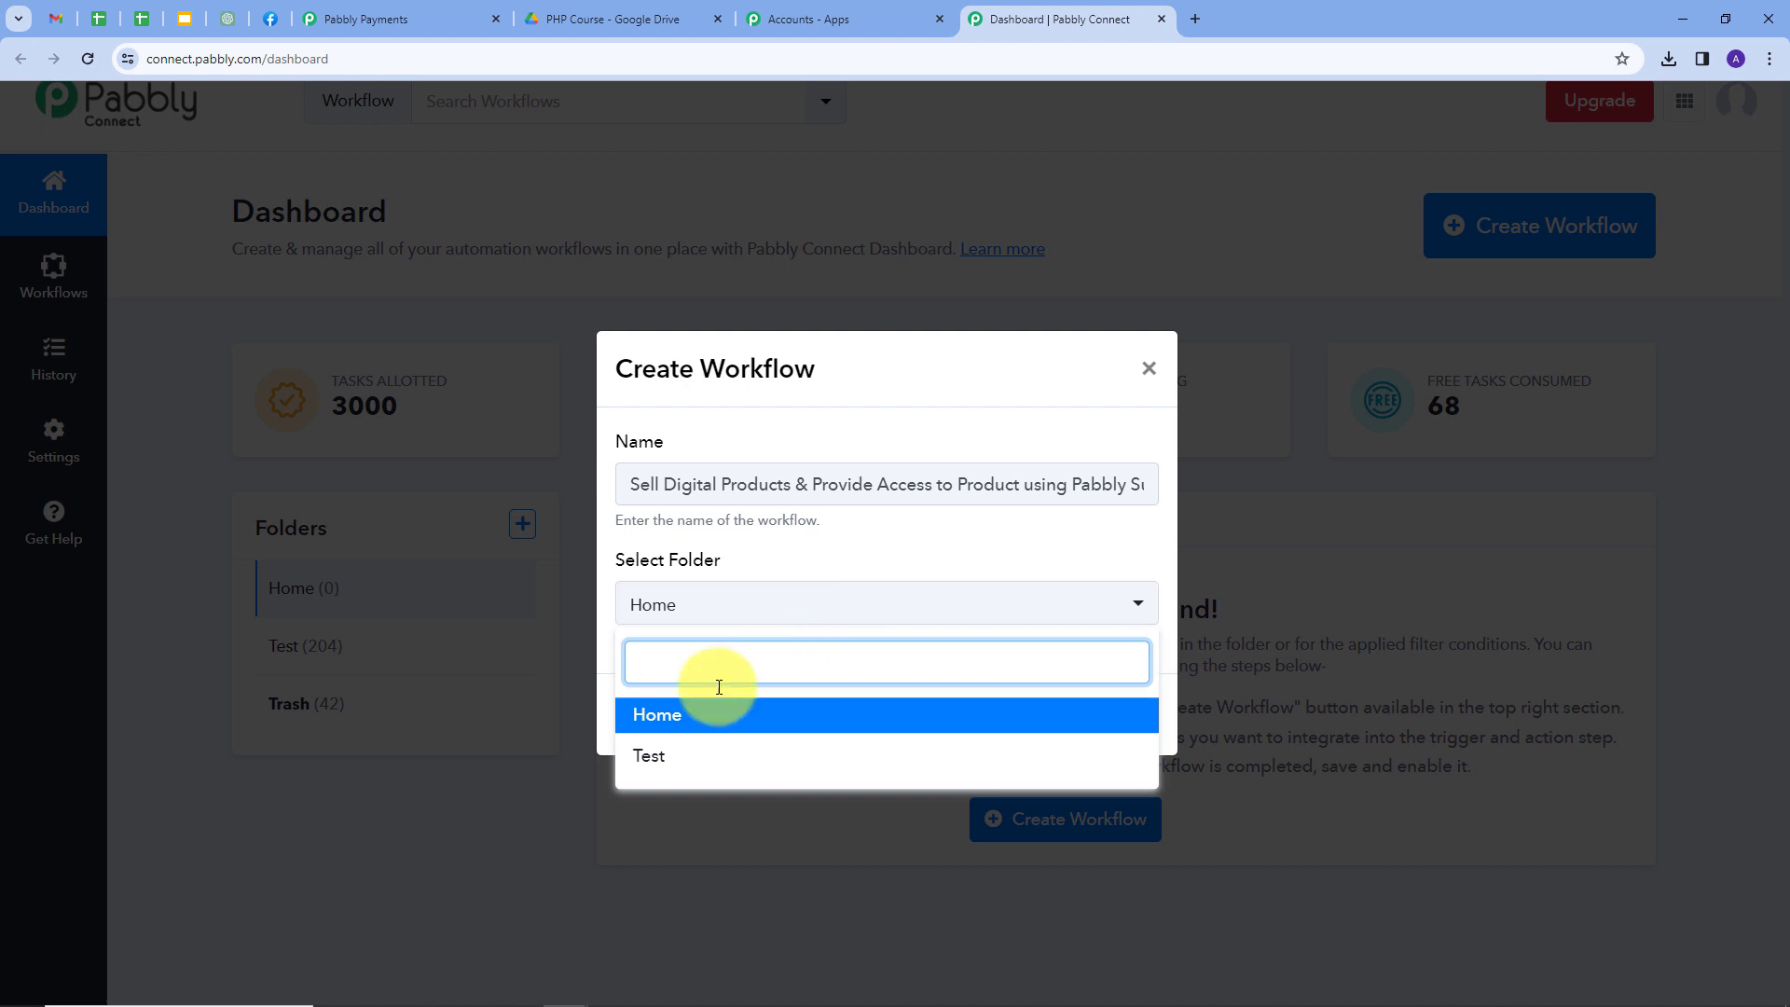
left_click(655, 714)
left_click(1096, 727)
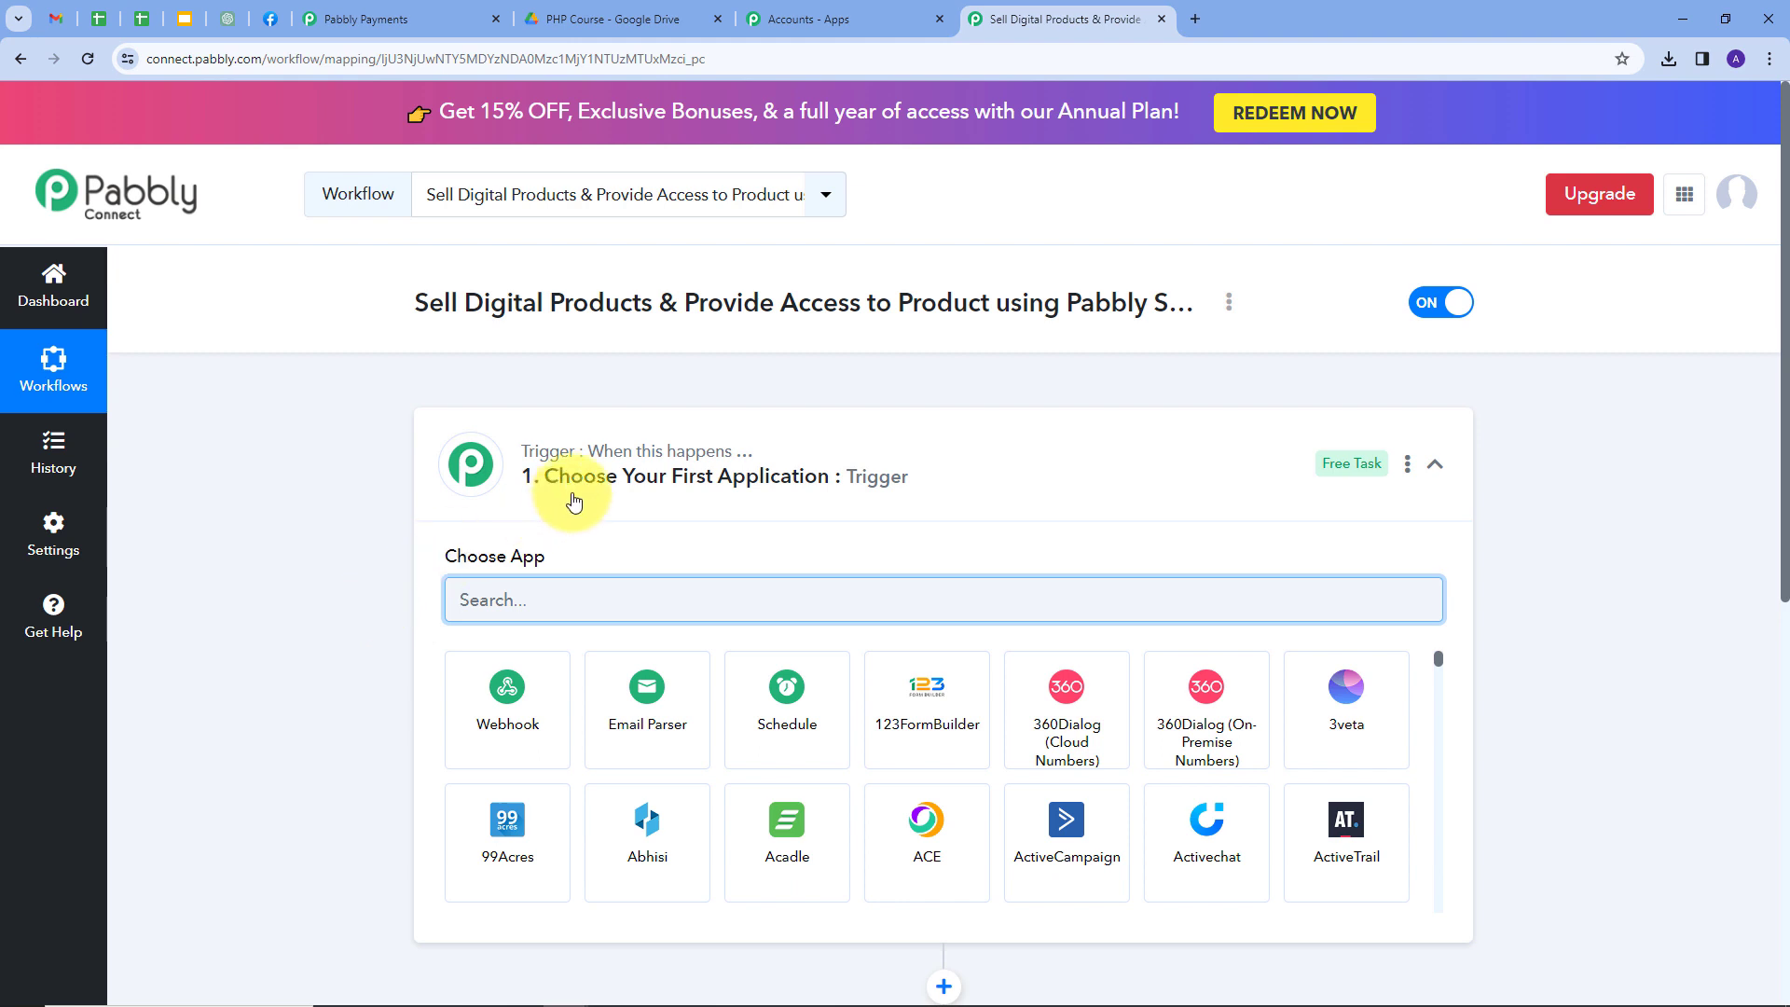
Search 'Pabb' in the trigger's Choose App box to list Pabbly's apps.
scroll(573, 492, "down", 3)
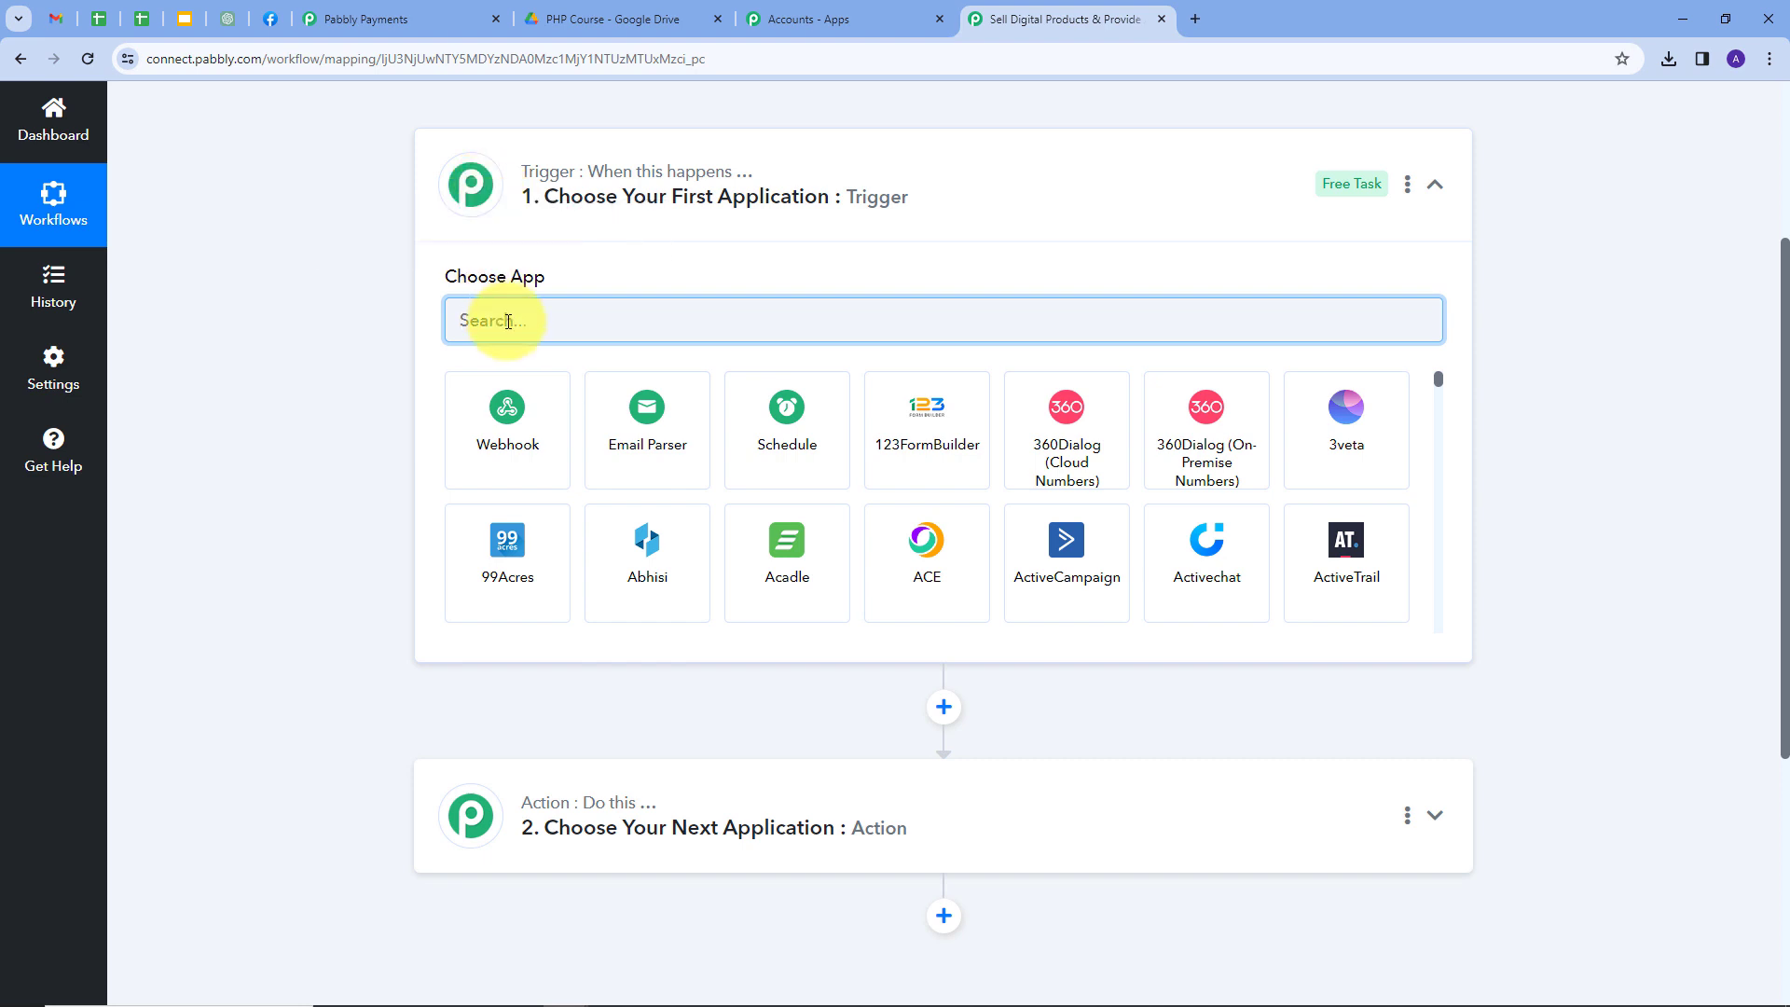
type("Pabbl")
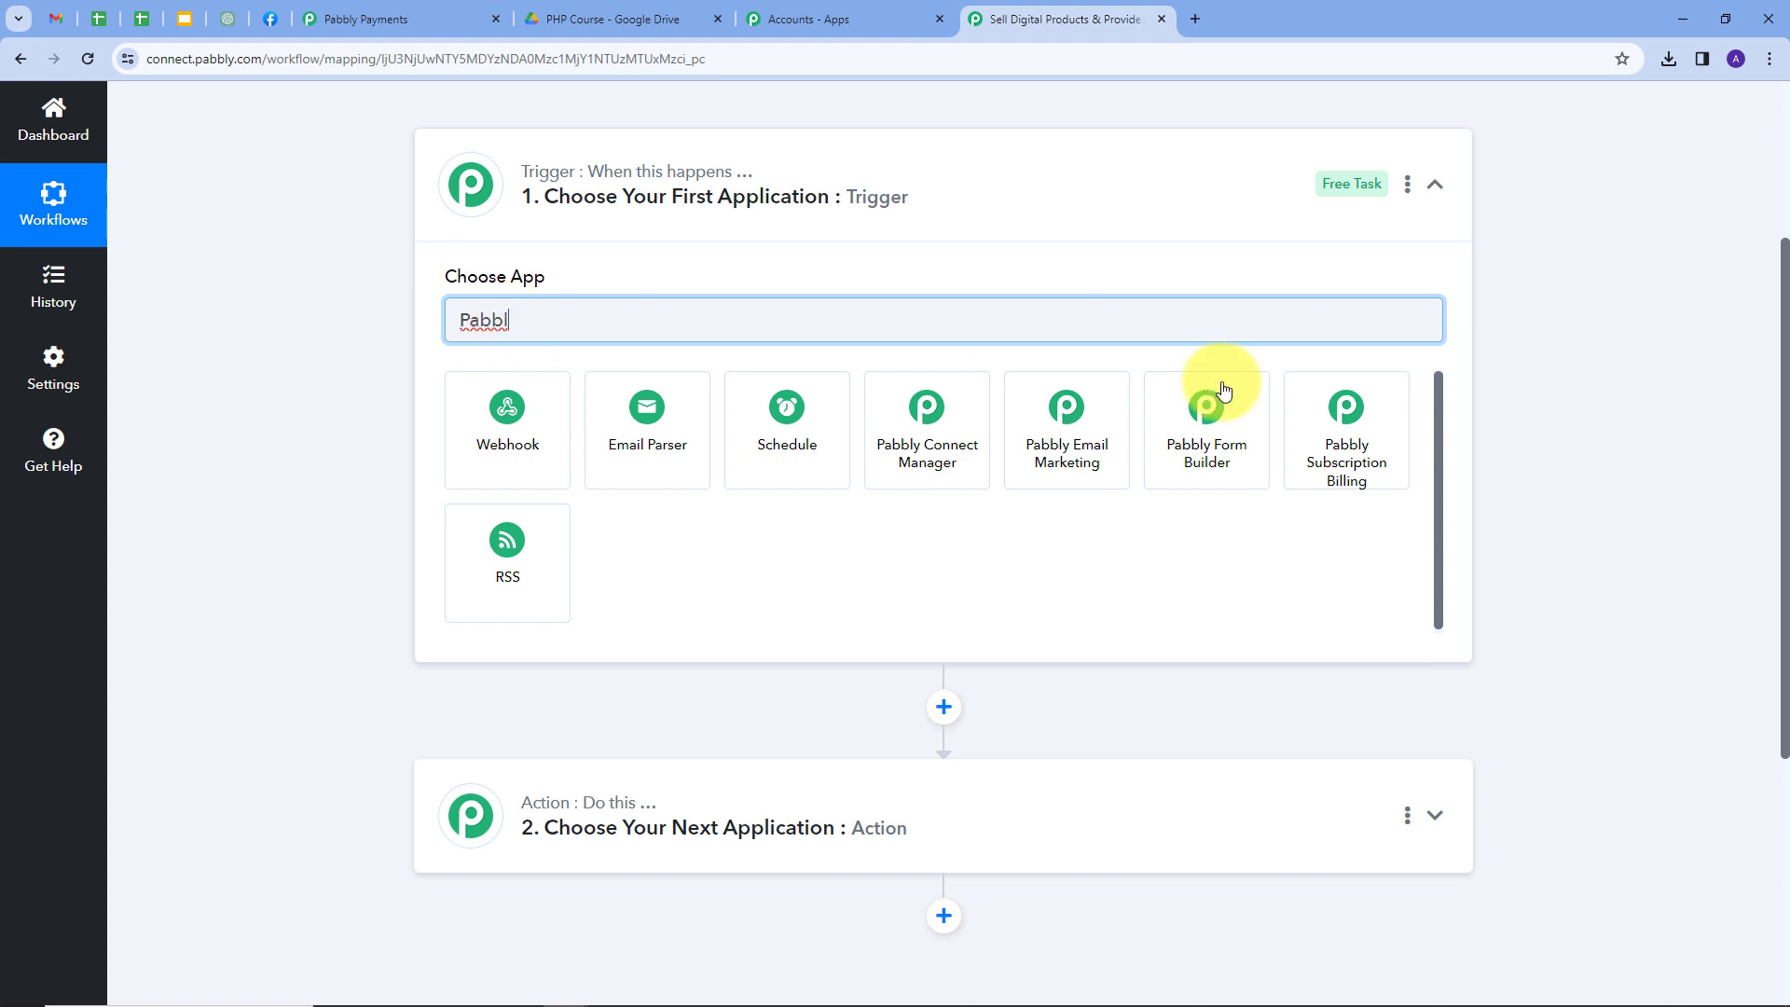
Set the trigger to Pabbly Subscription Billing with the Successful Payment event.
left_click(1338, 437)
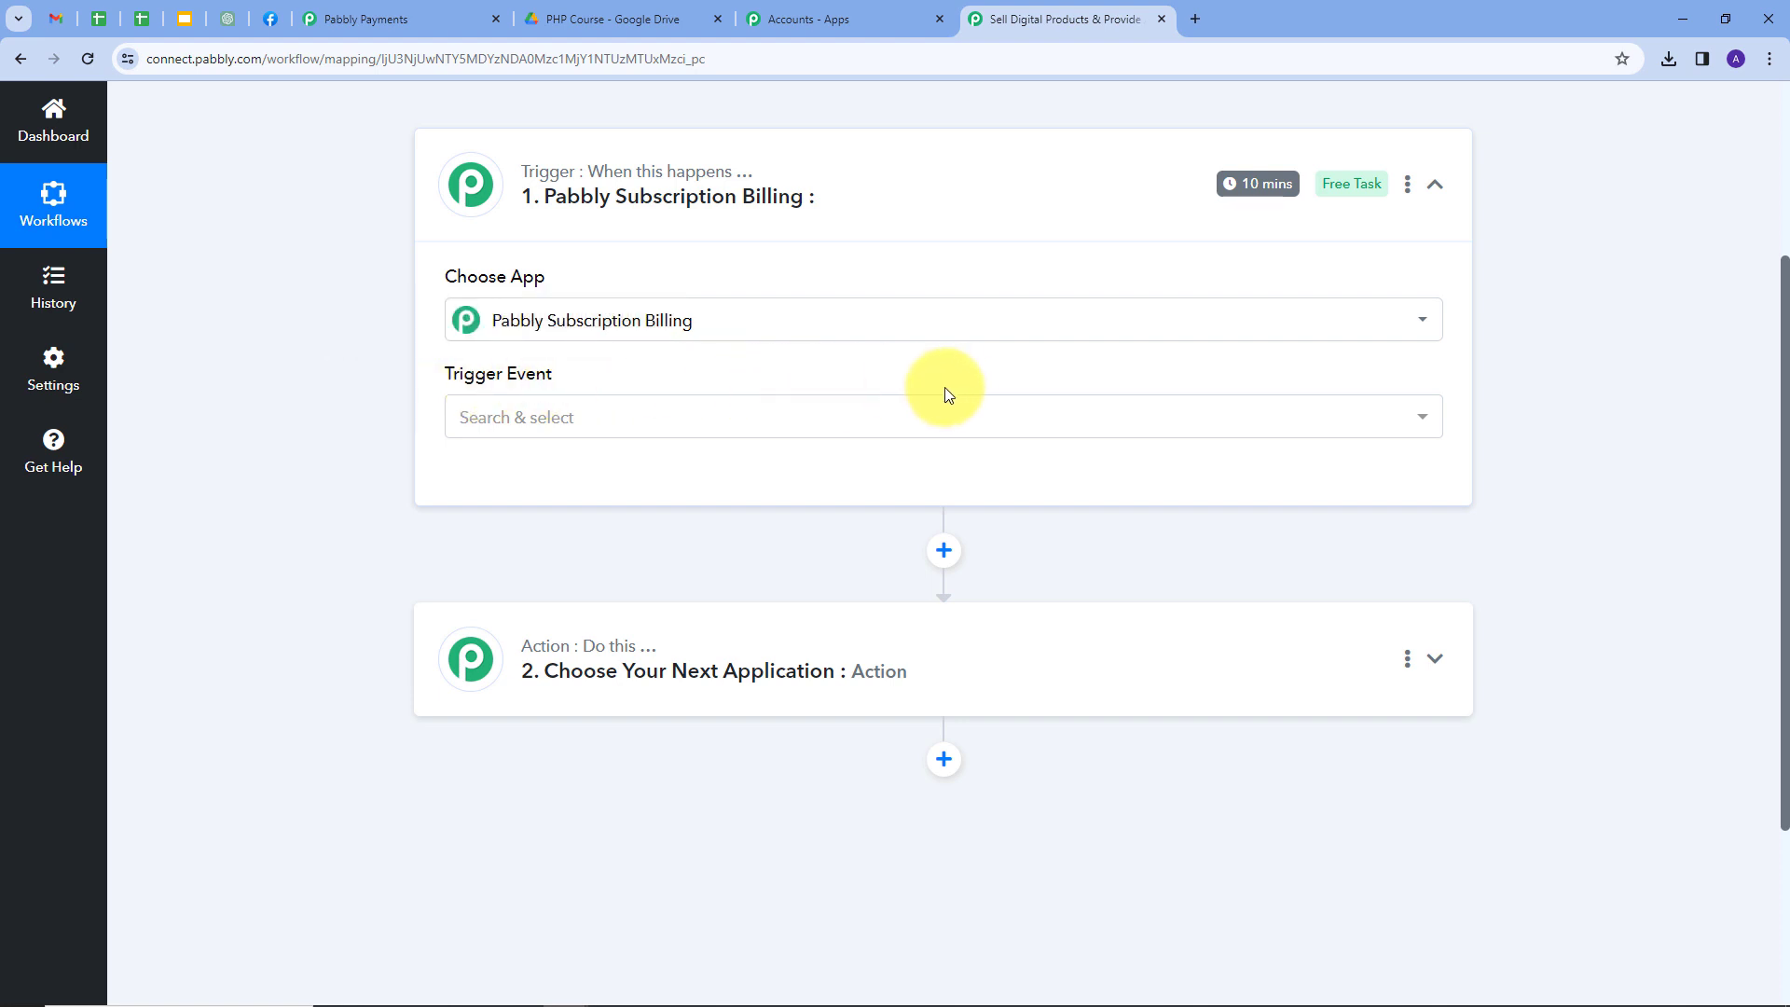
left_click(746, 418)
scroll(723, 600, "down", 1)
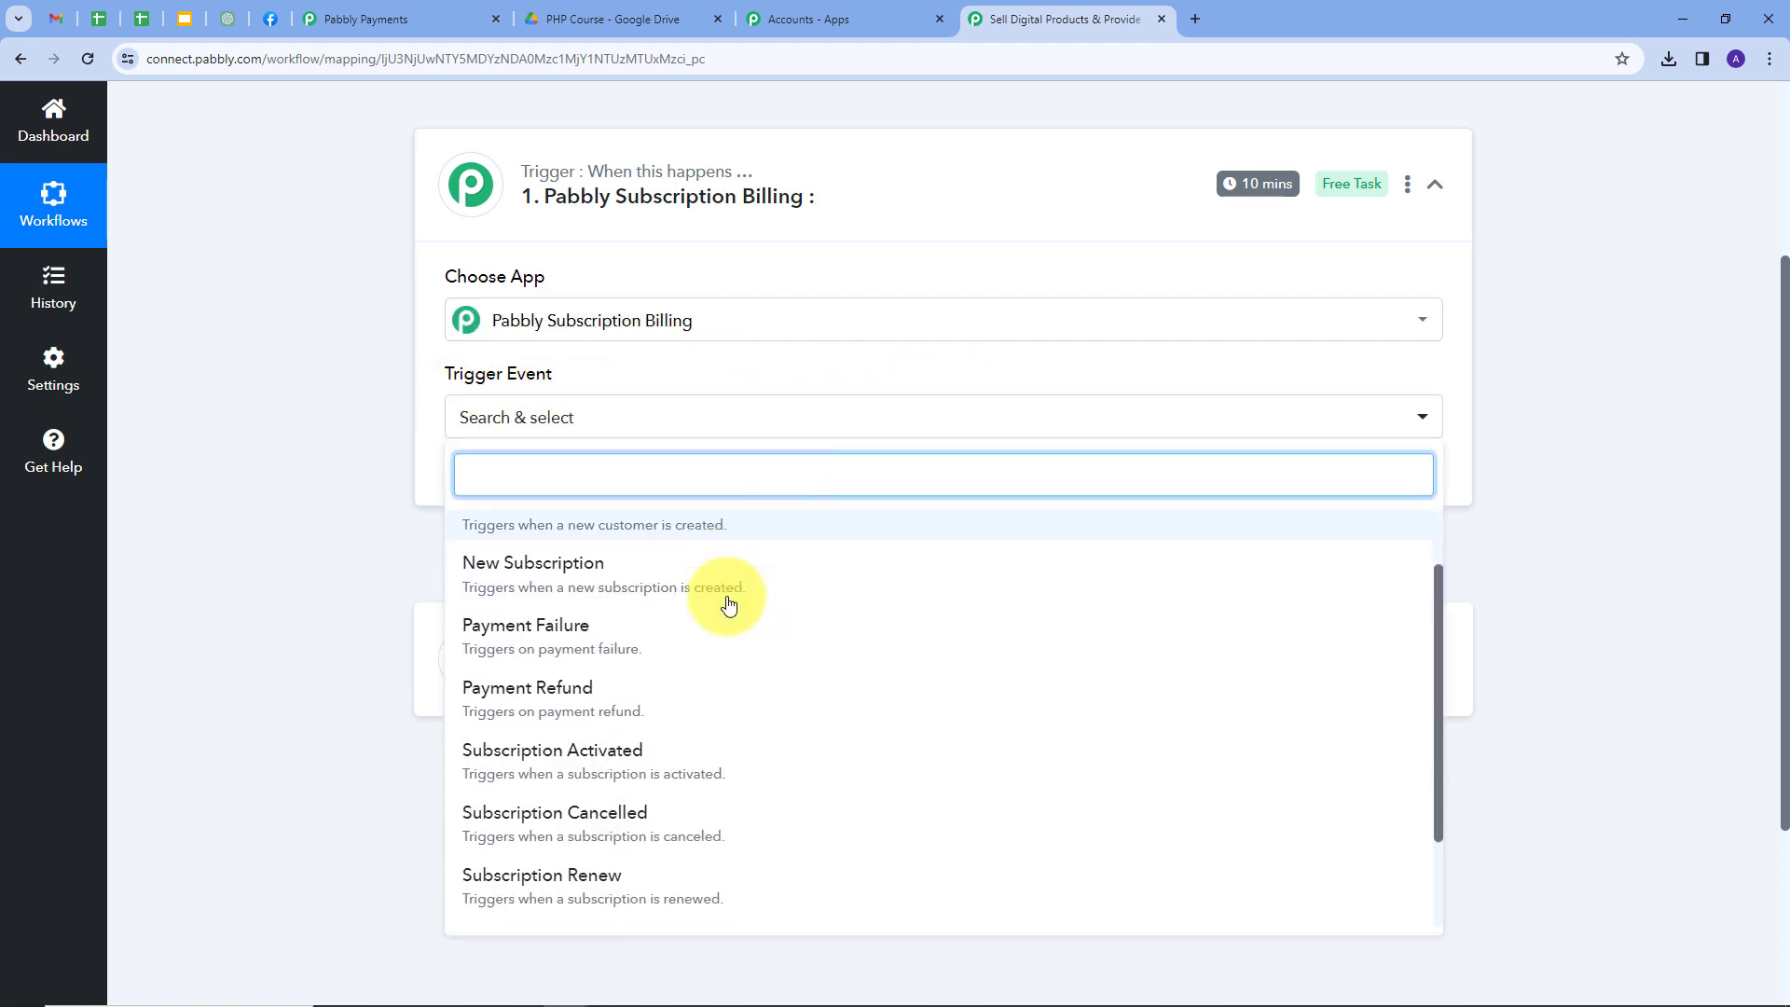
scroll(671, 591, "down", 2)
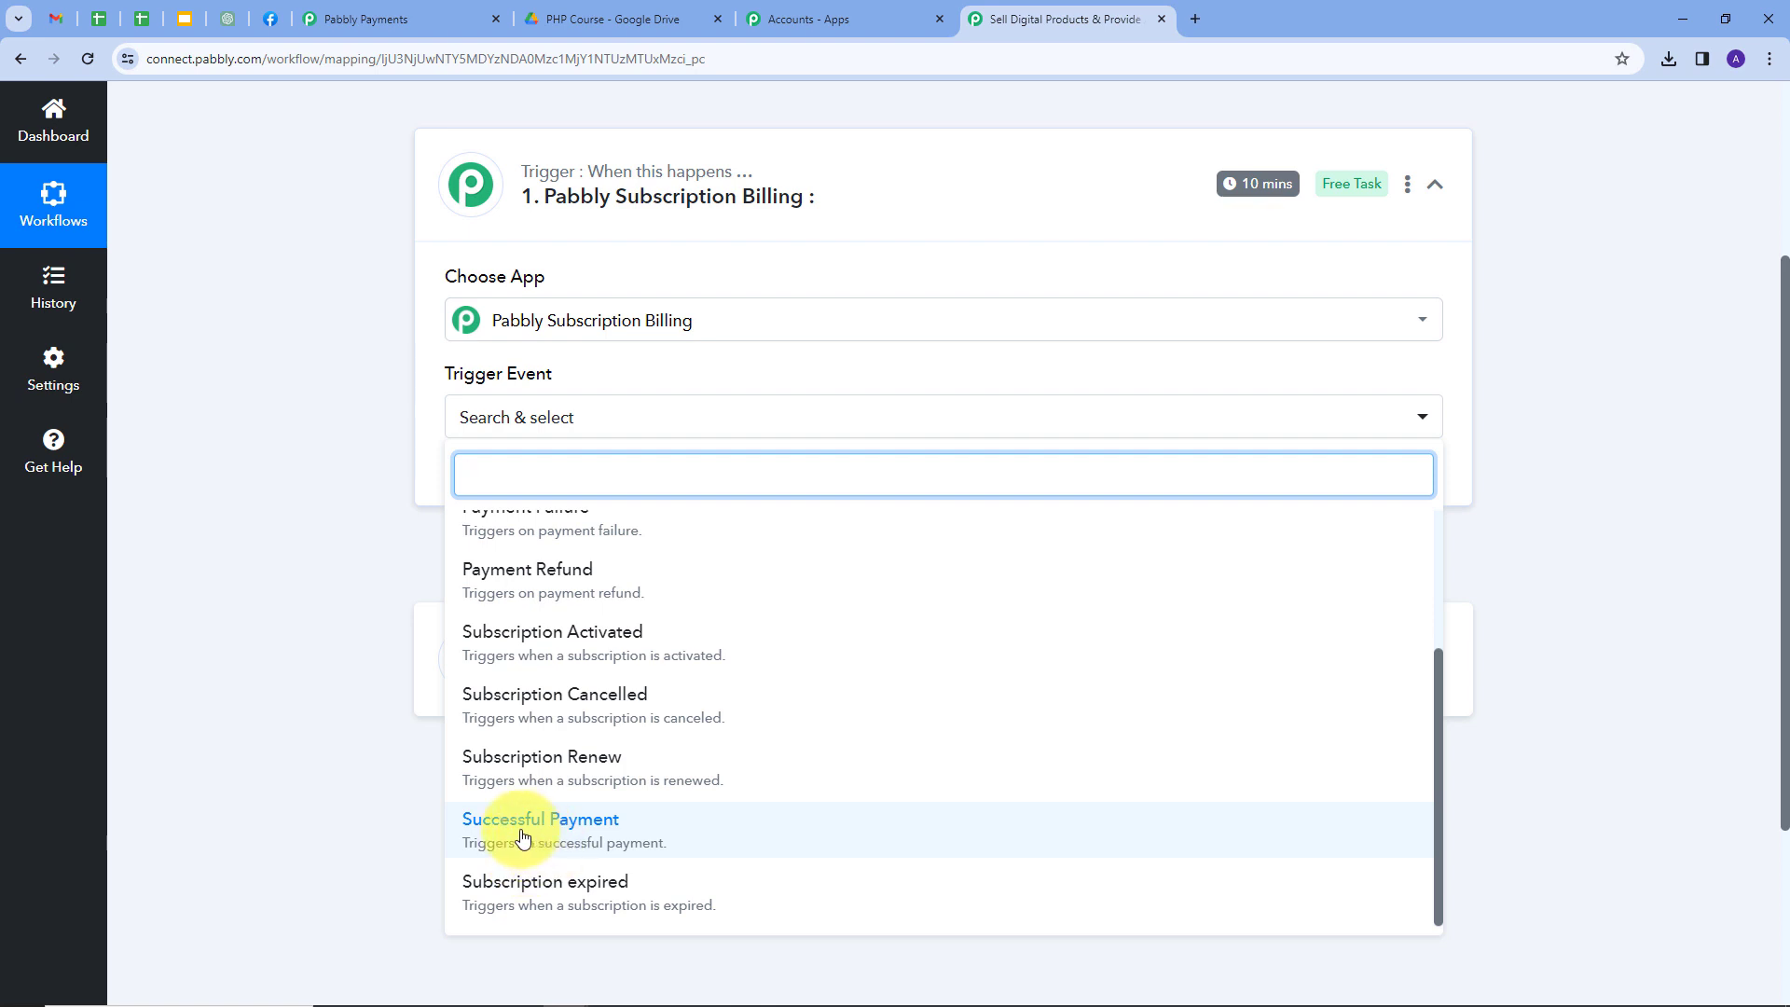
left_click(522, 836)
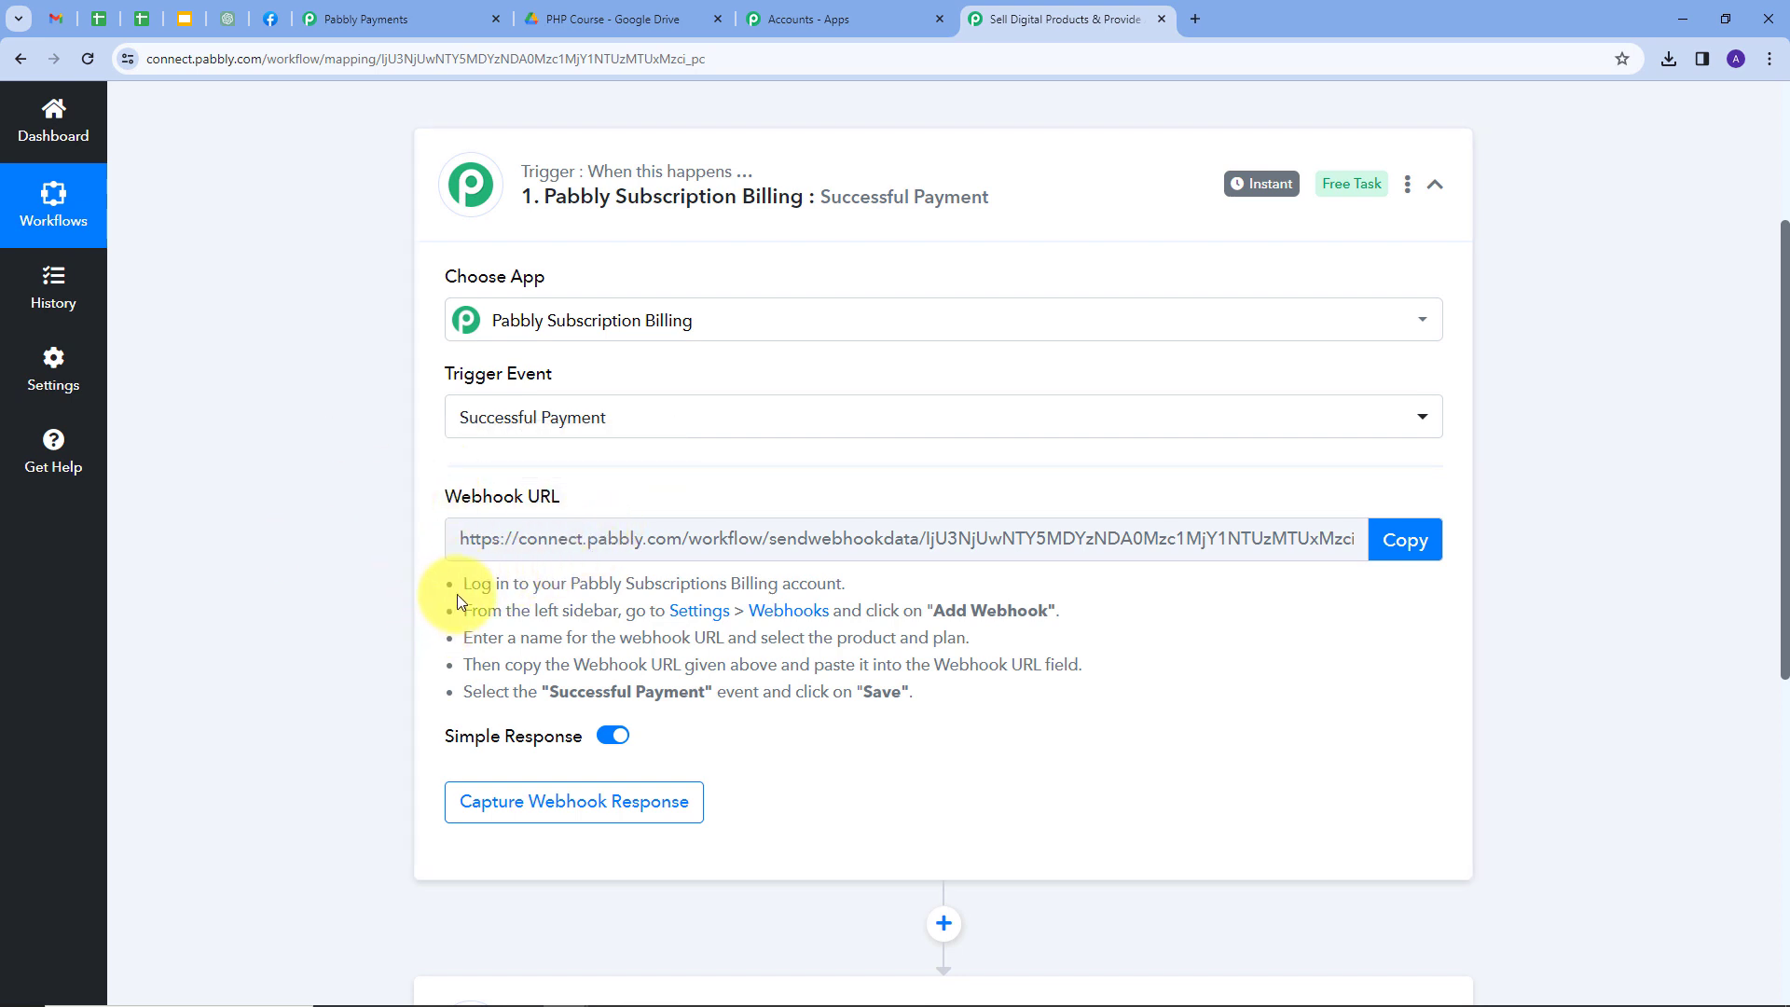
Copy the trigger's webhook URL and go back to the Pabbly Payments plan editor.
left_click_drag(463, 585, 937, 723)
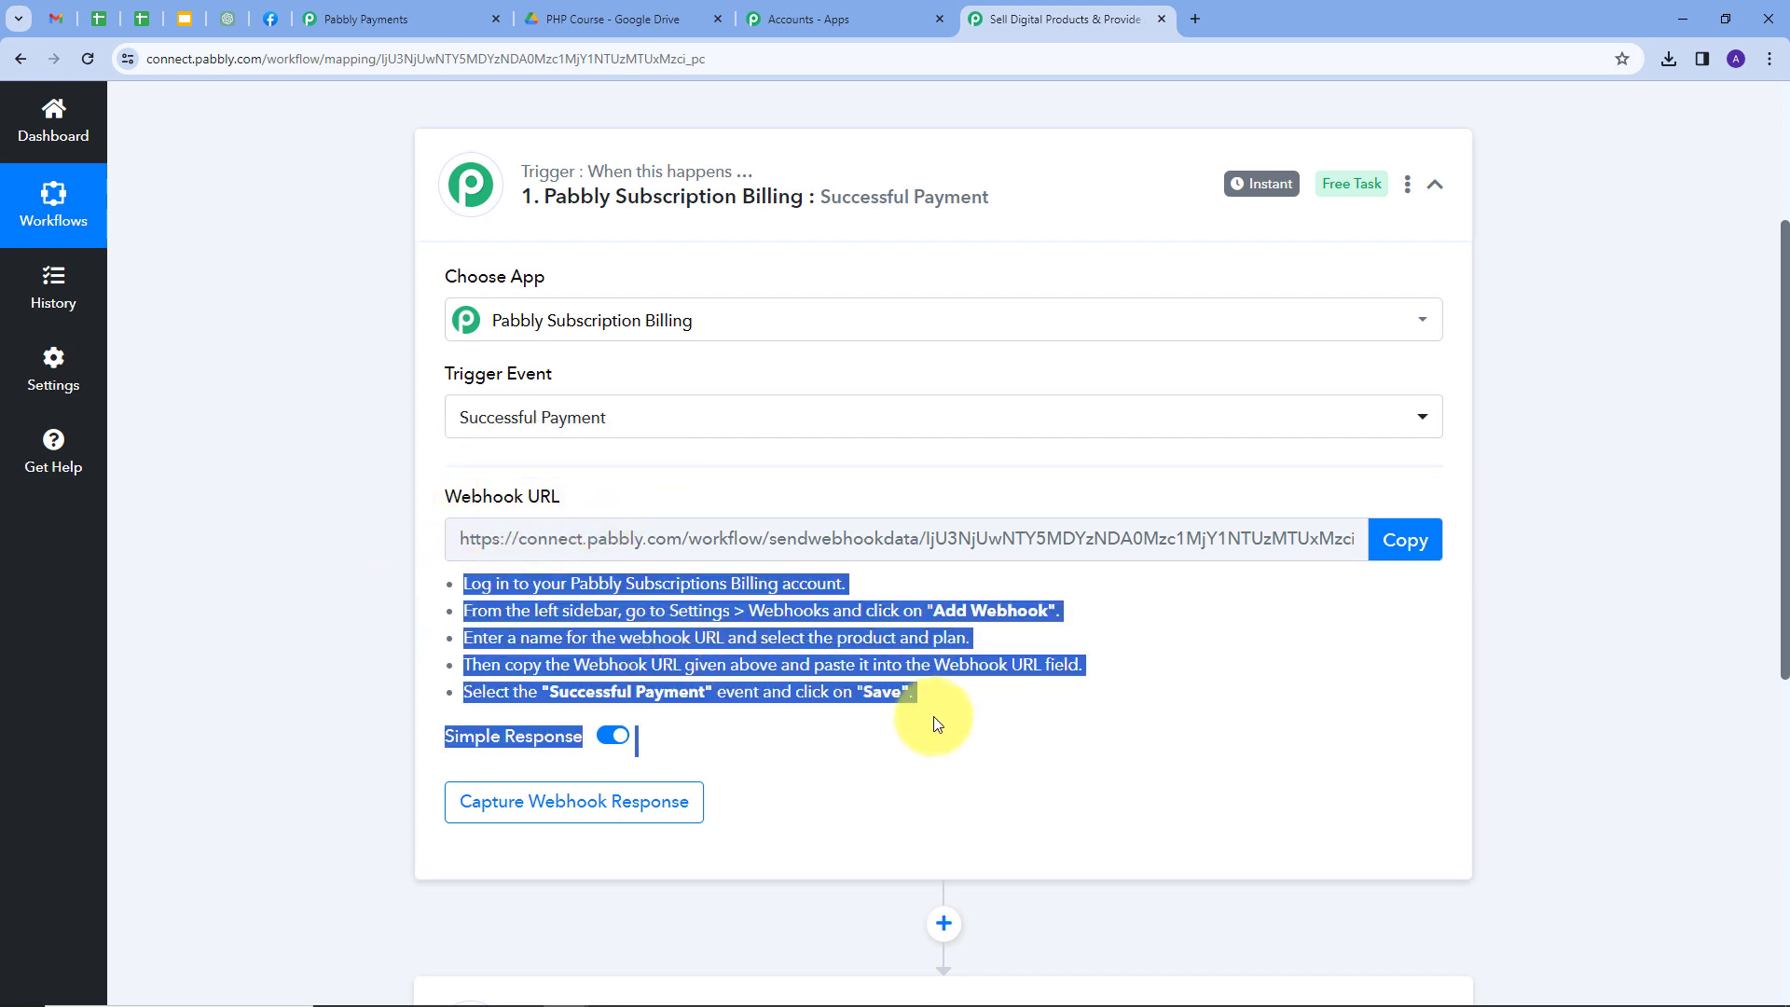
left_click(1404, 542)
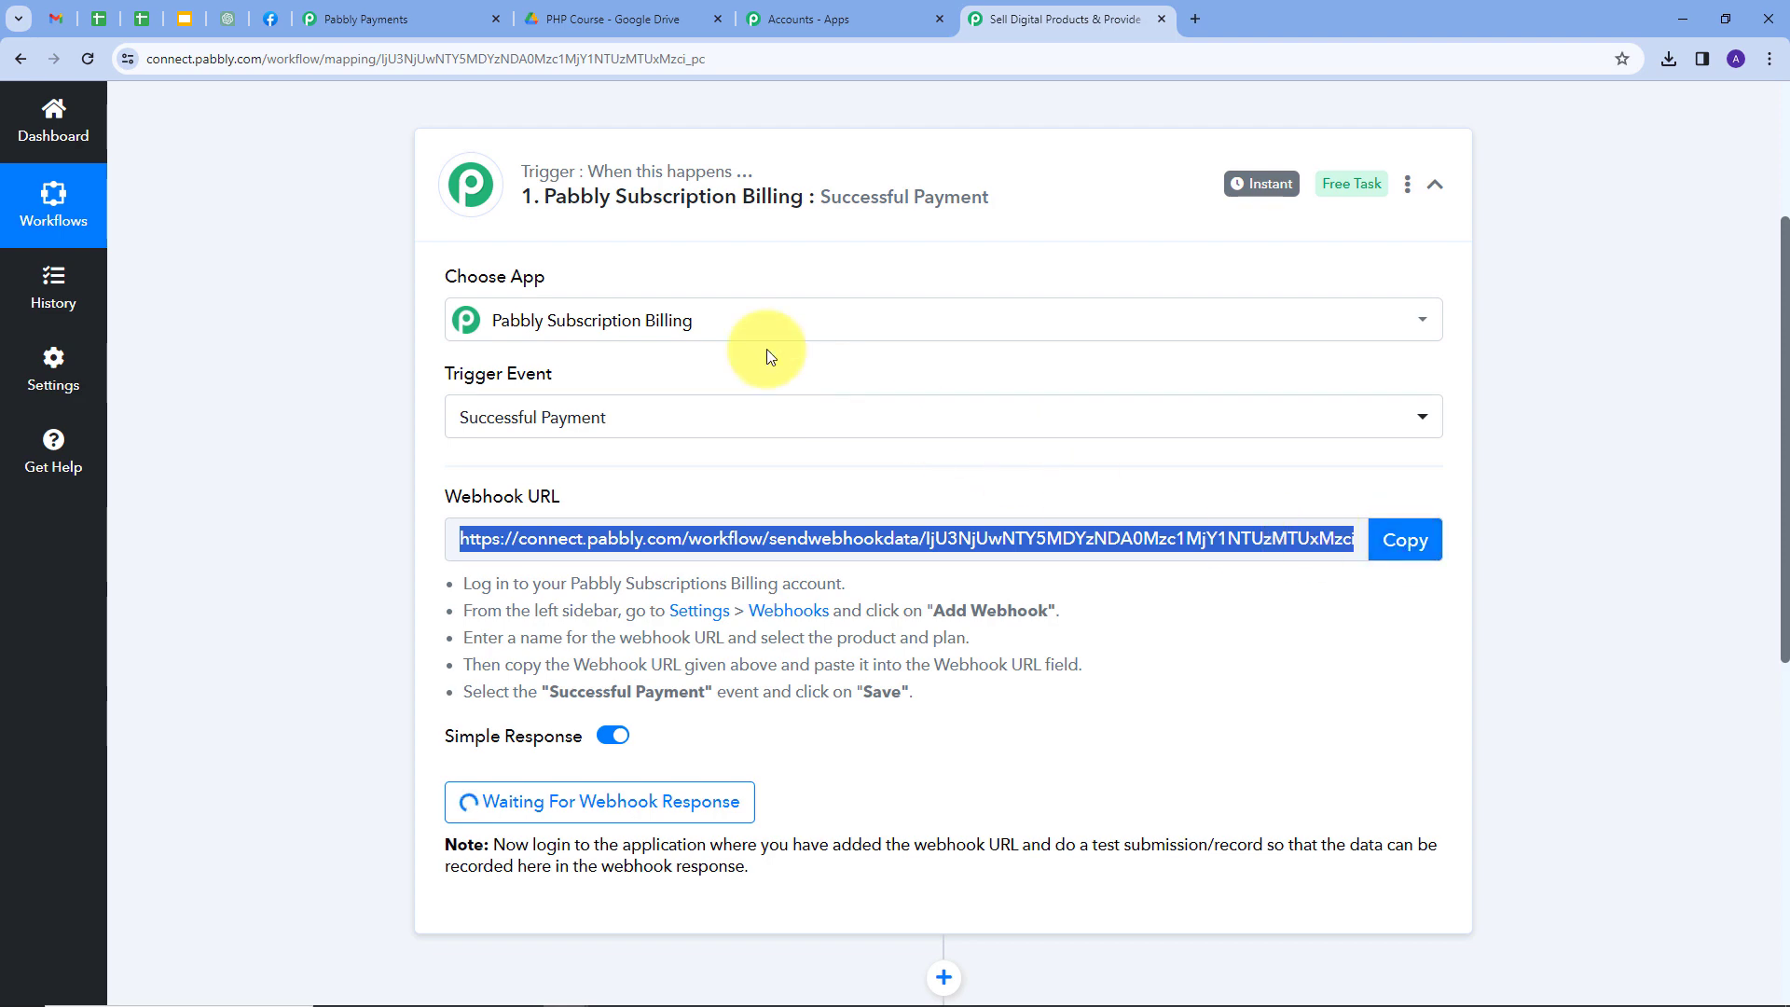
left_click(388, 26)
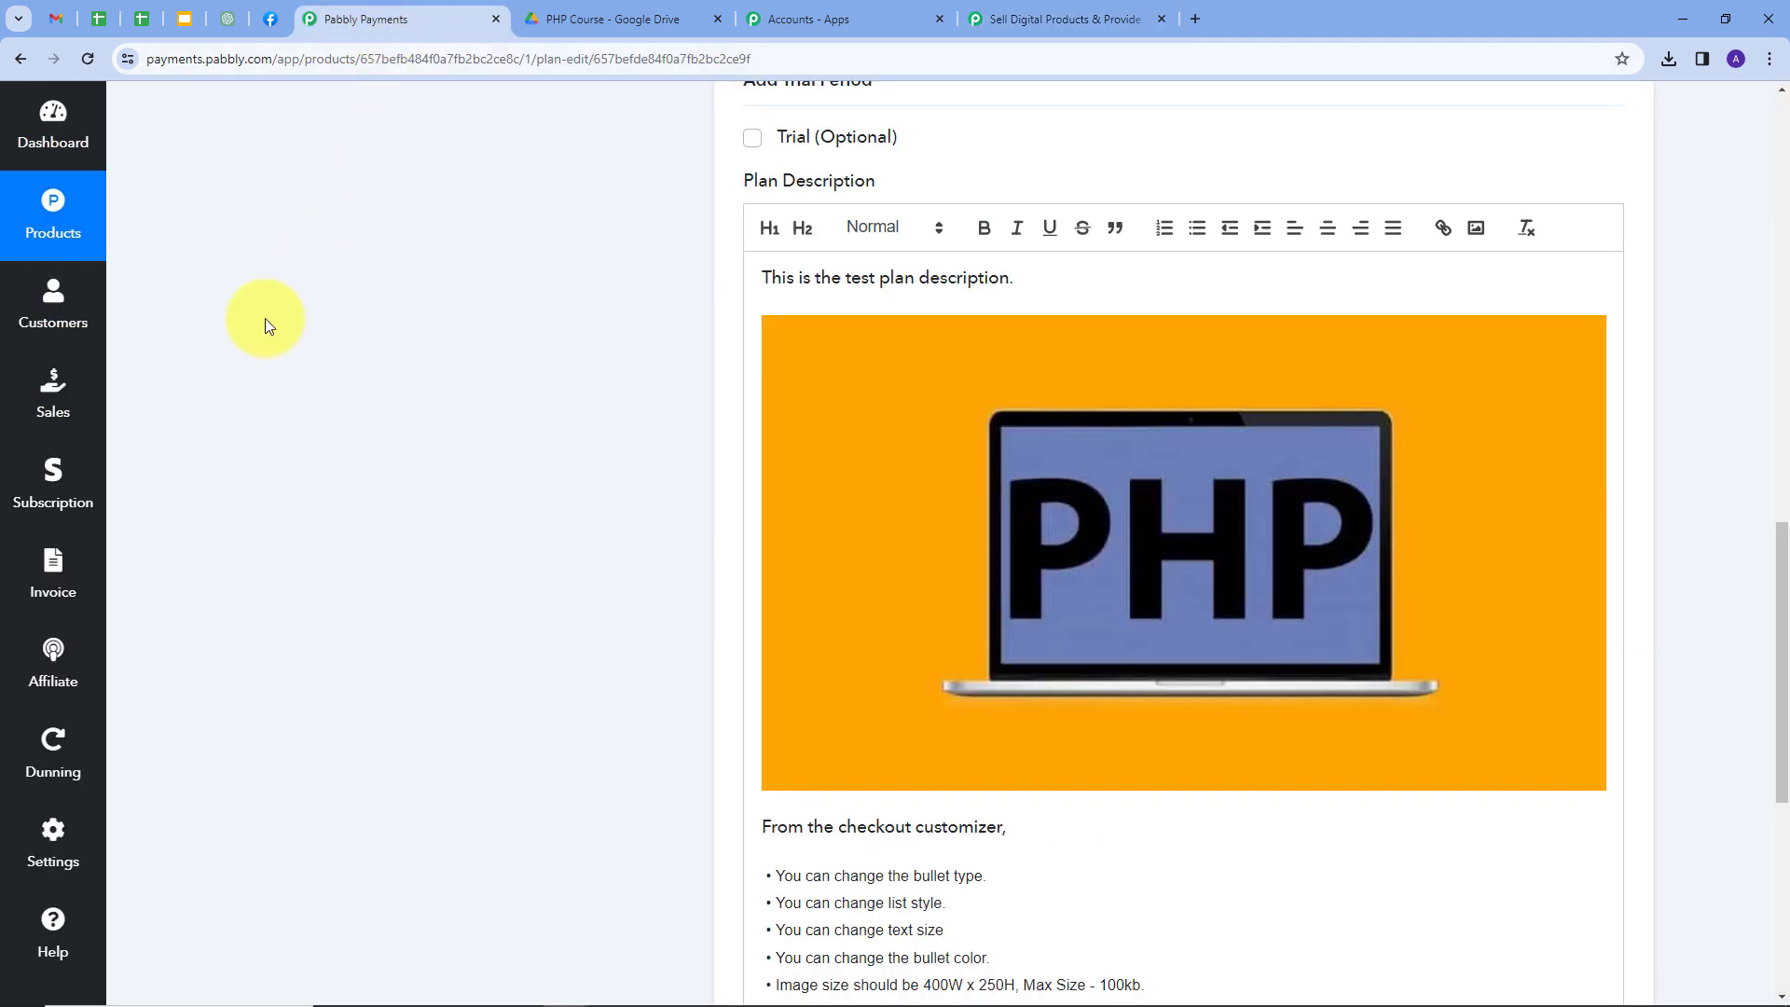
Under Settings > Webhook, add a new webhook named 'Testing'.
left_click(51, 833)
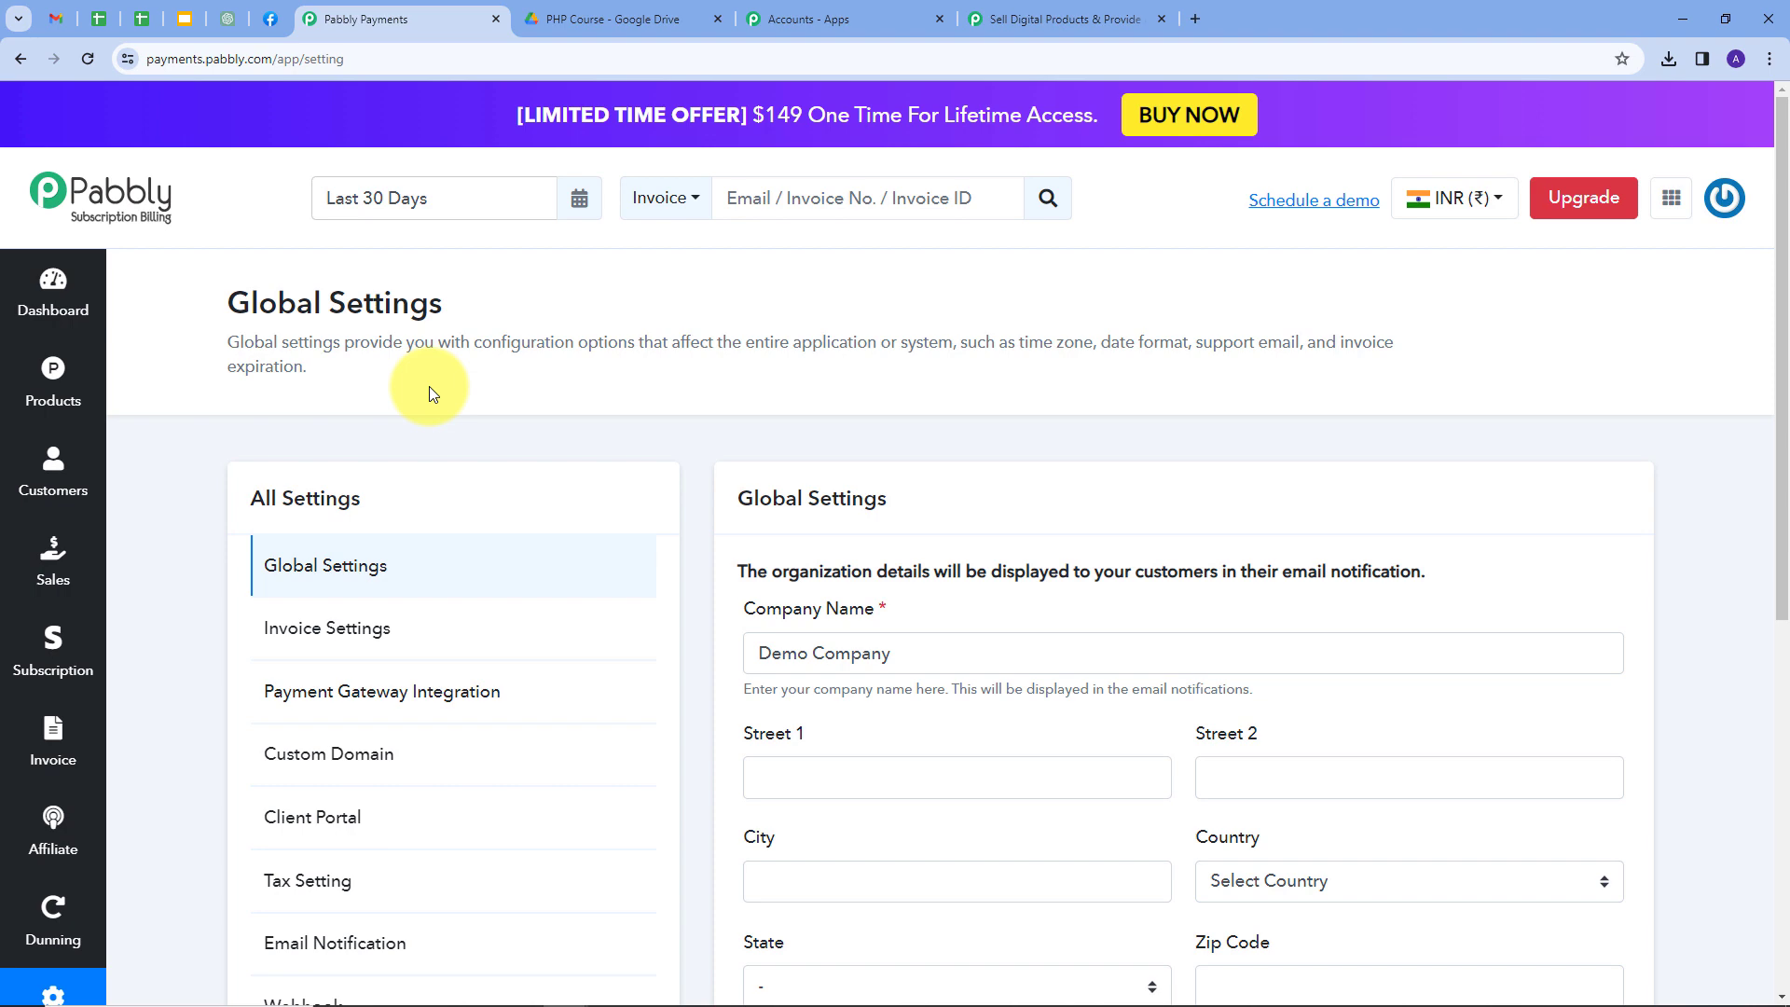
scroll(429, 386, "down", 5)
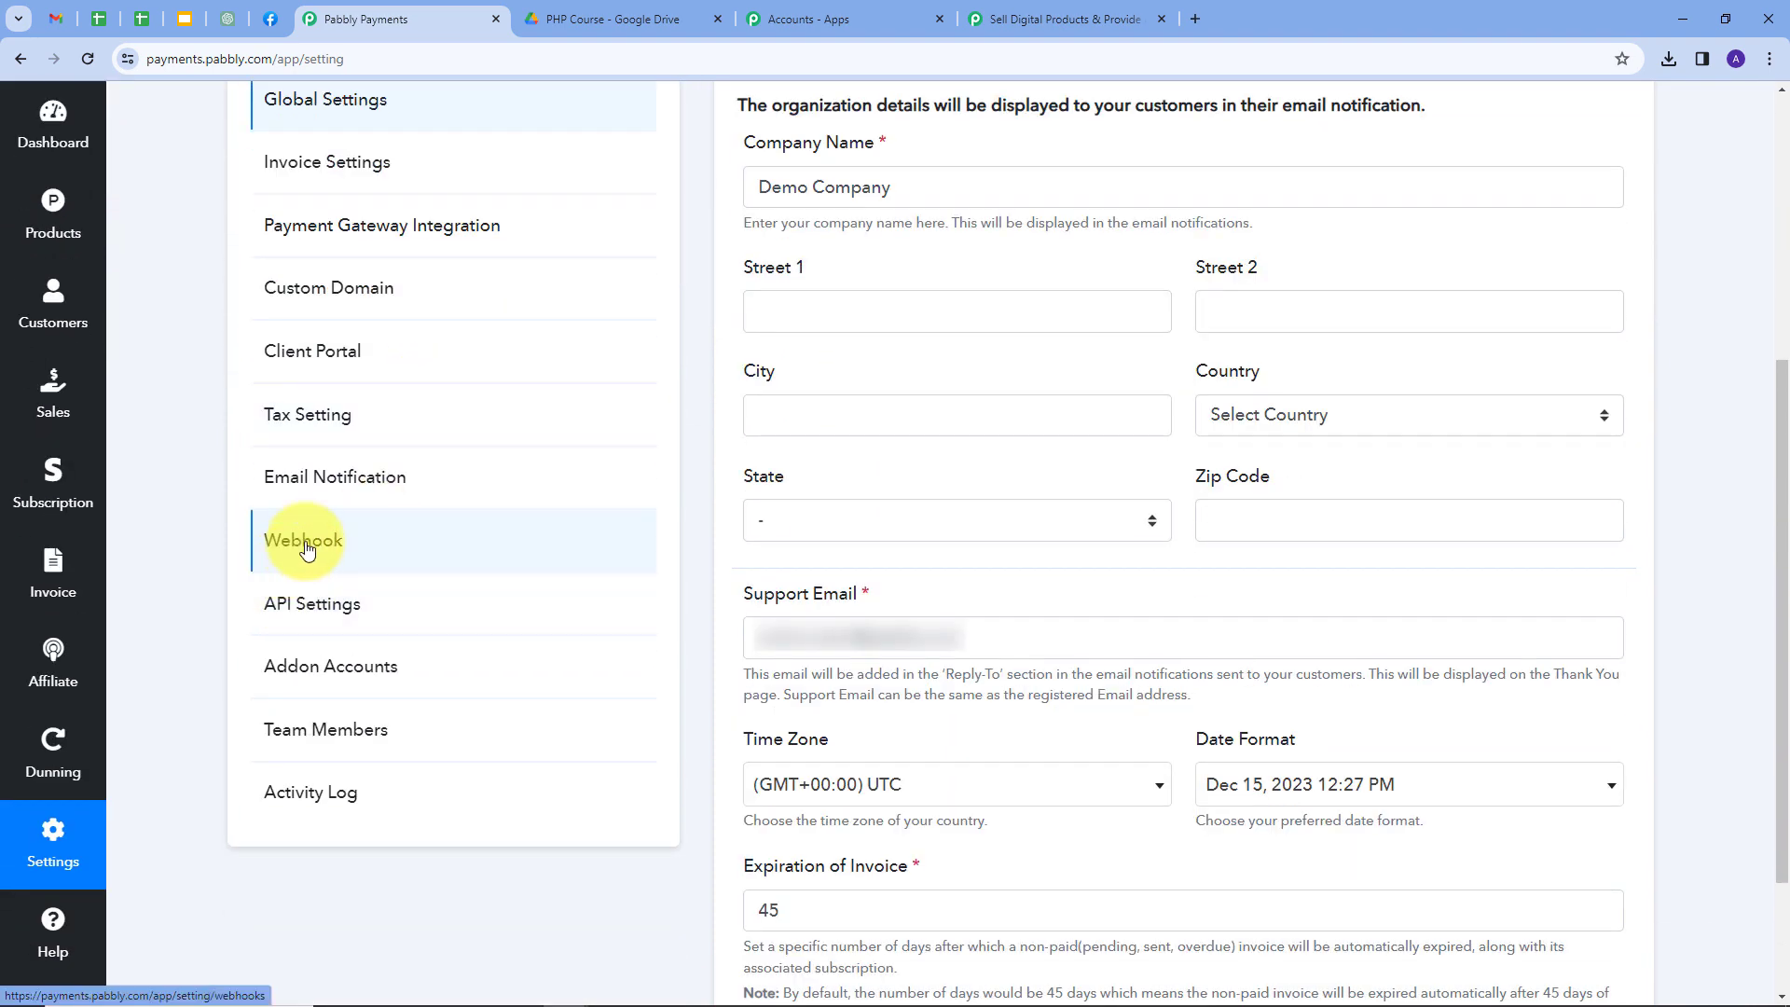
left_click(307, 548)
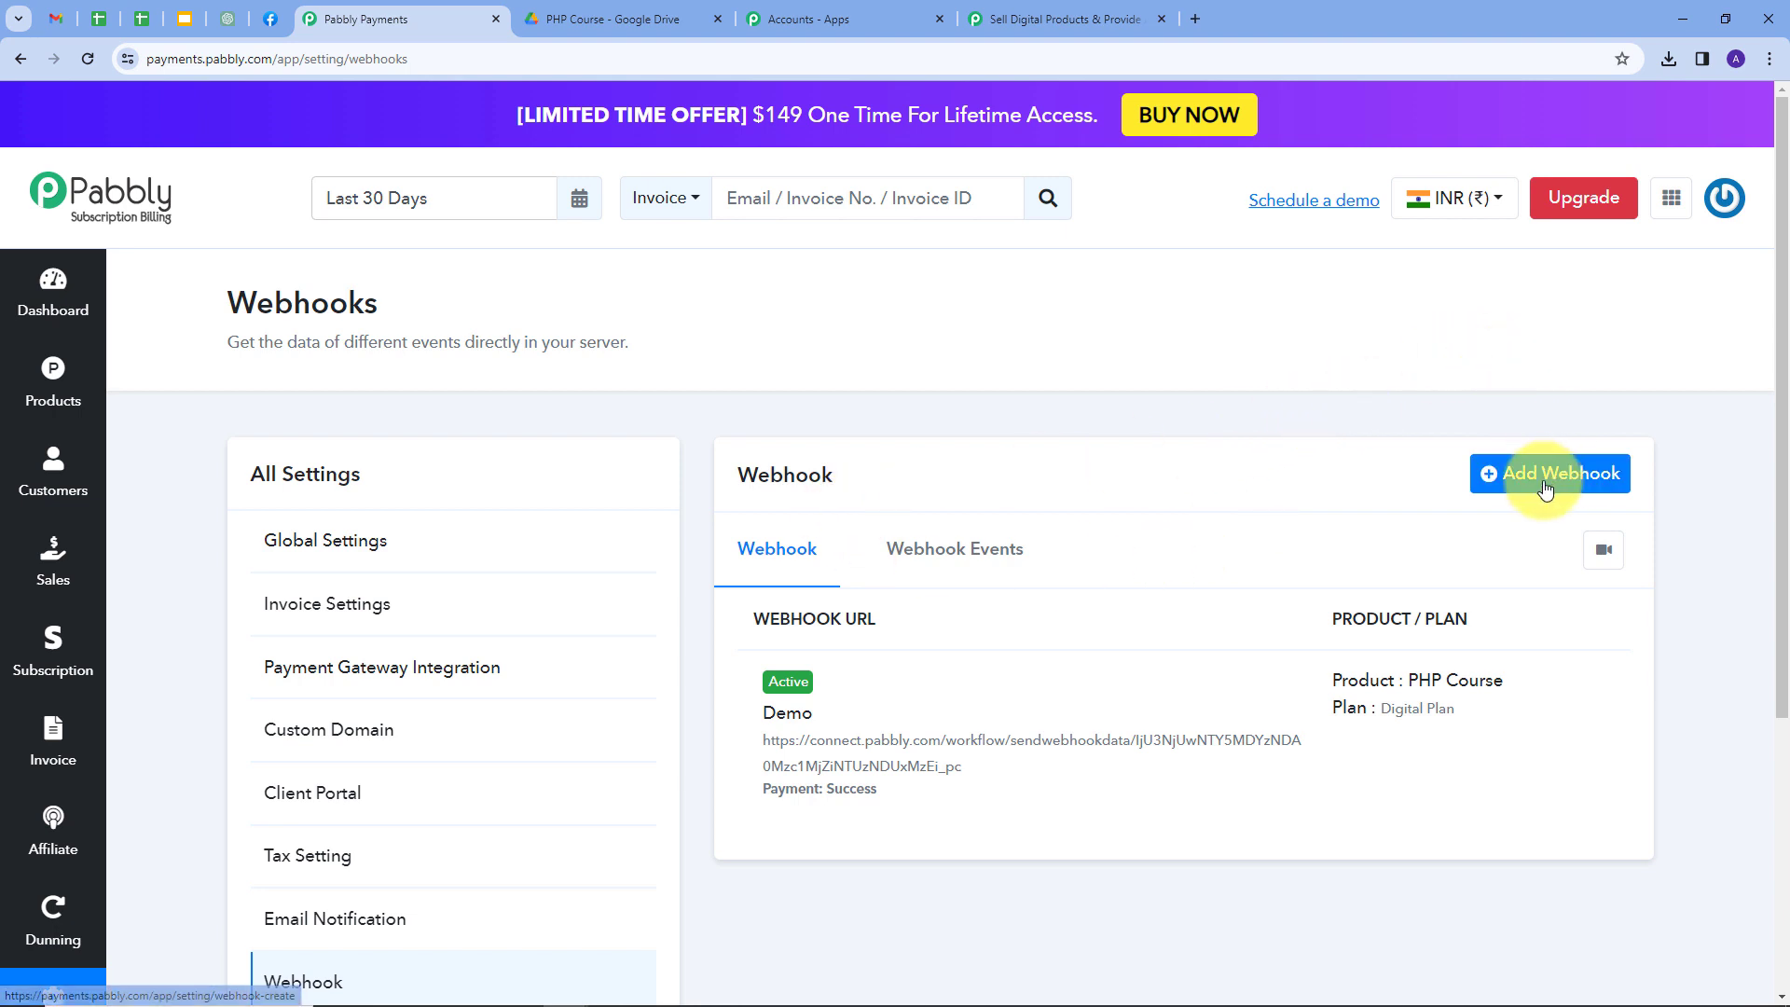
left_click(1506, 476)
scroll(1014, 484, "down", 1)
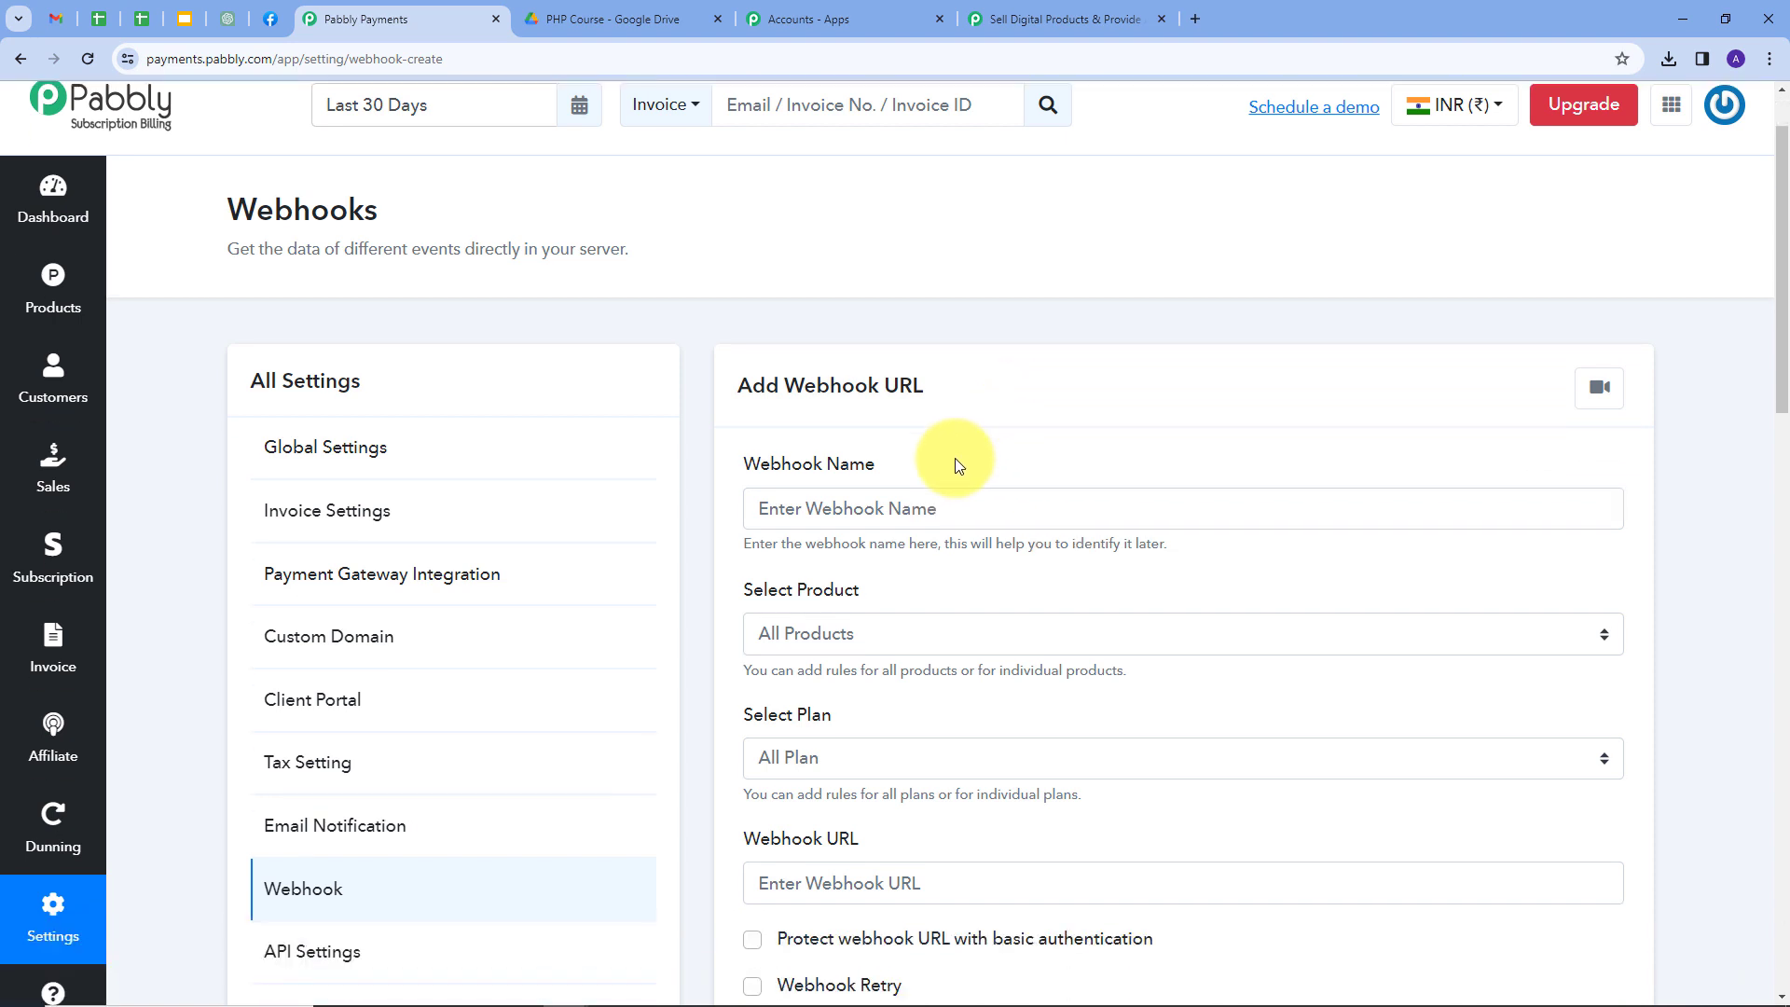
left_click(972, 507)
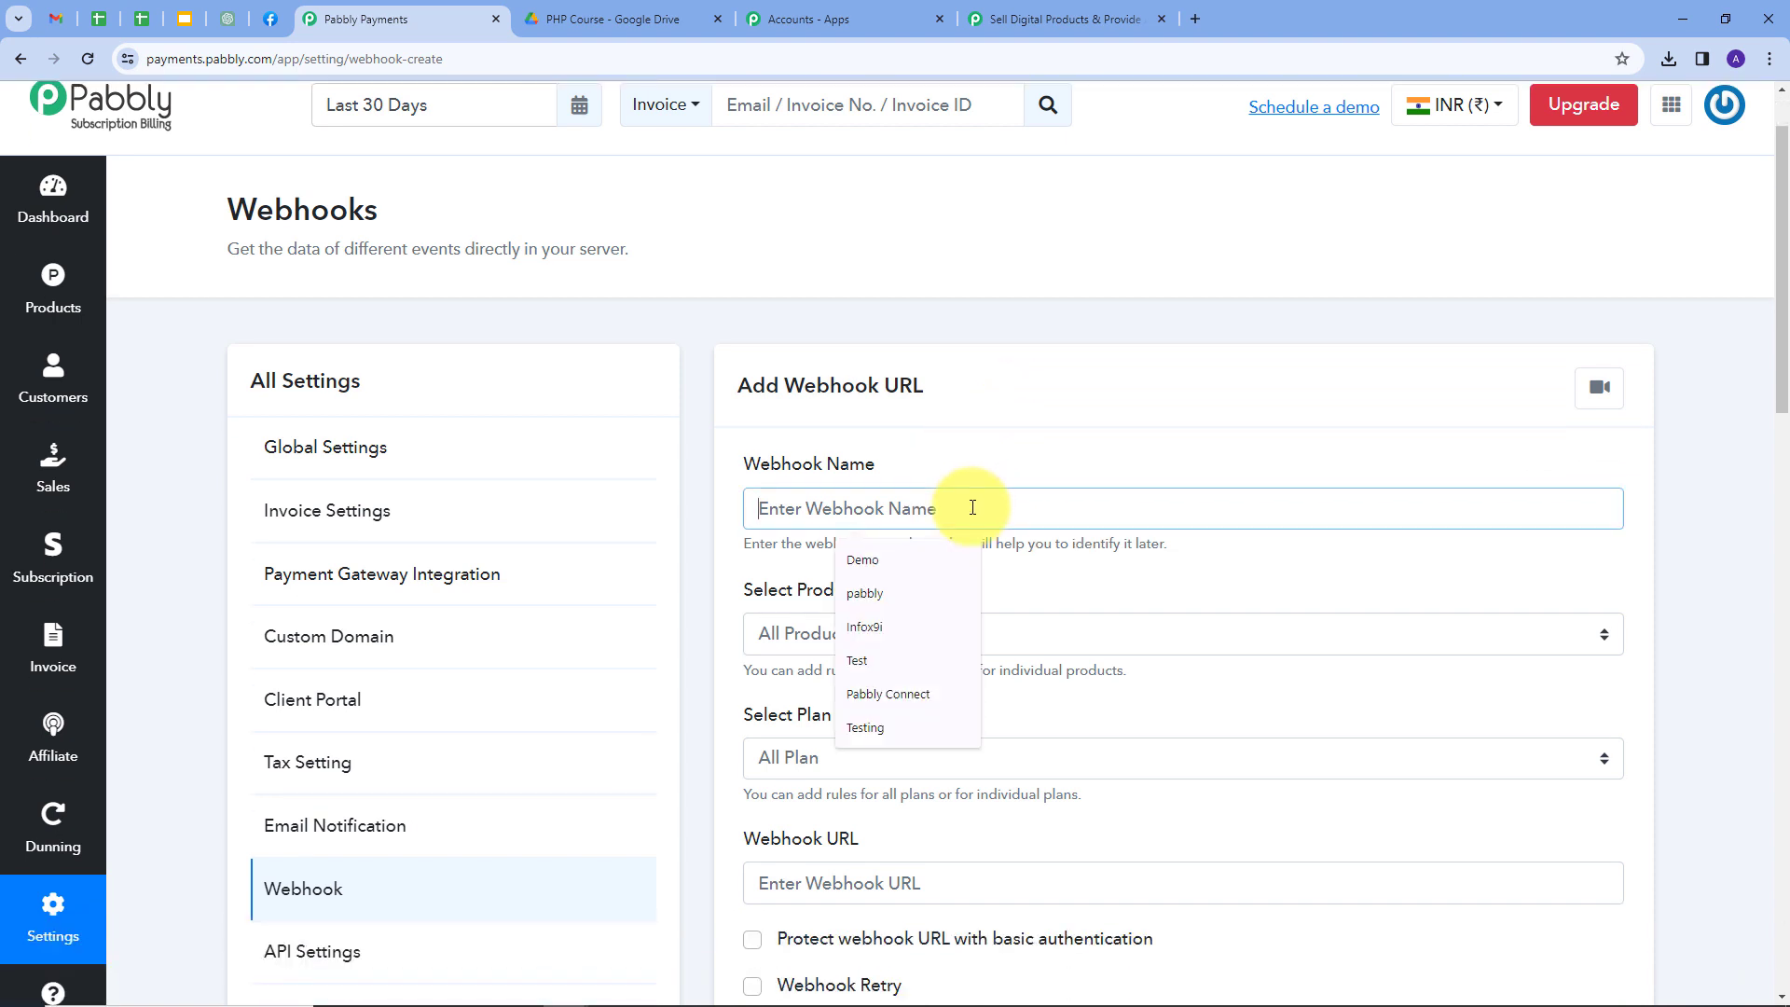
type("Testing")
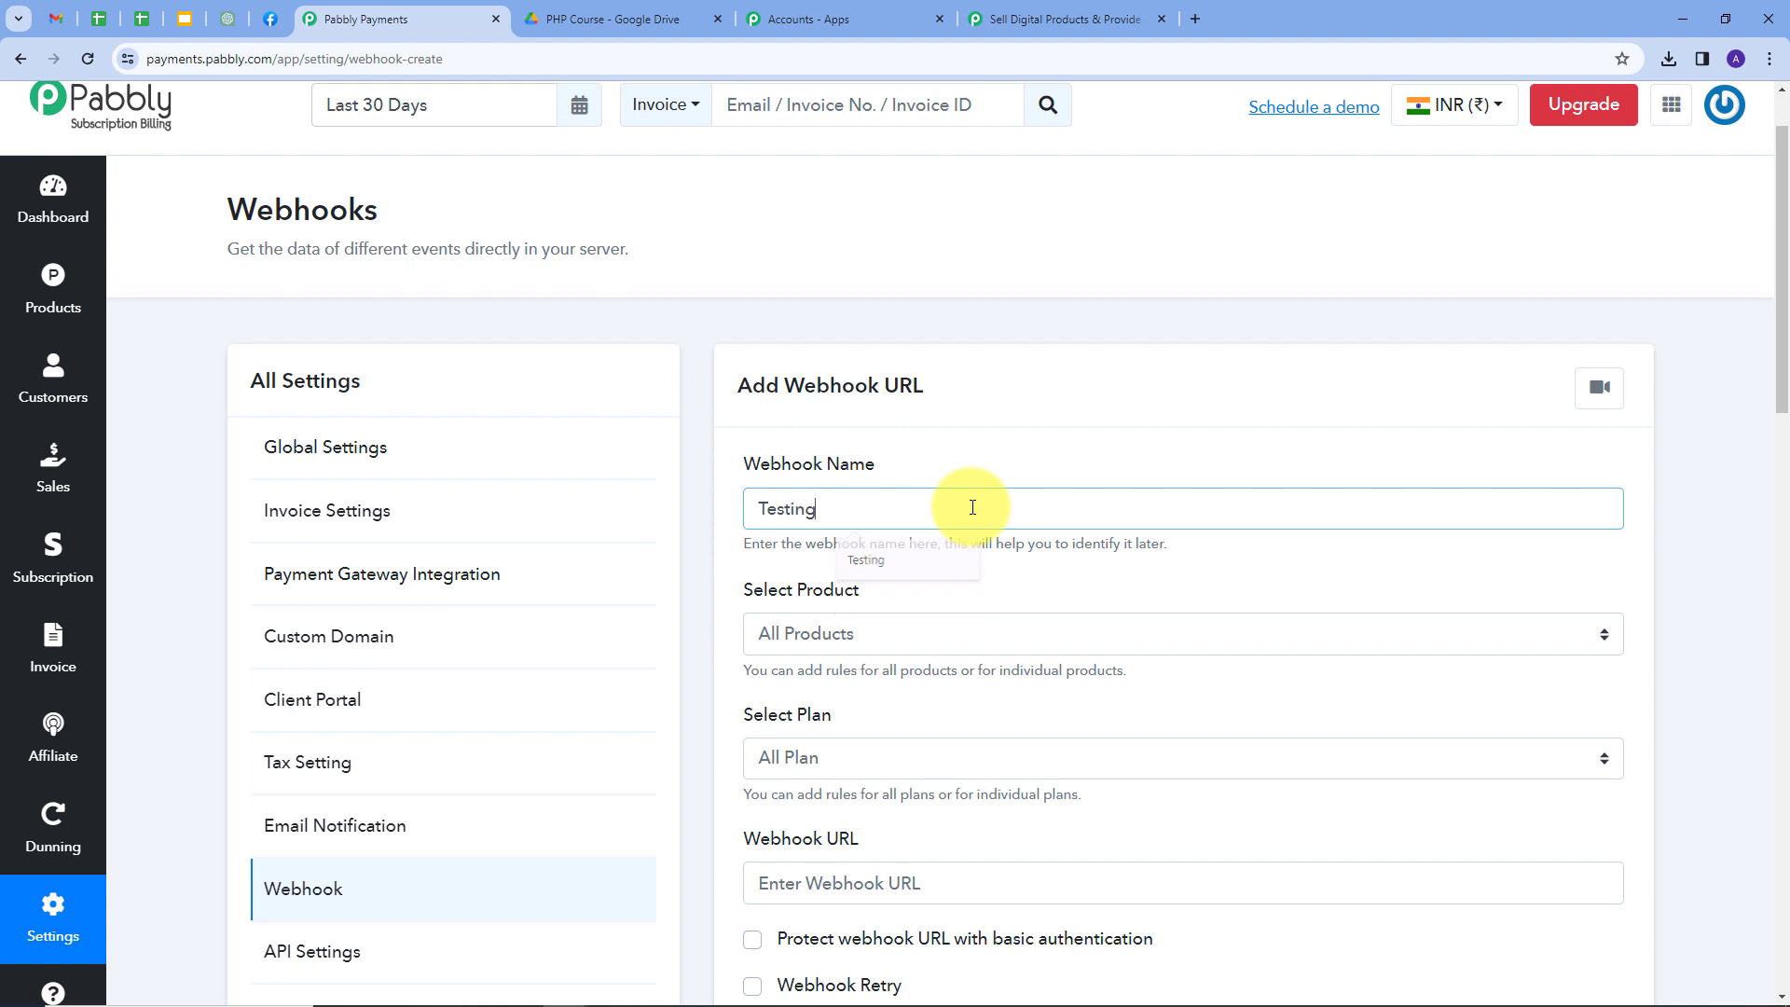
Limit the webhook to the PHP Course product and its Digital Plan.
scroll(665, 515, "down", 1)
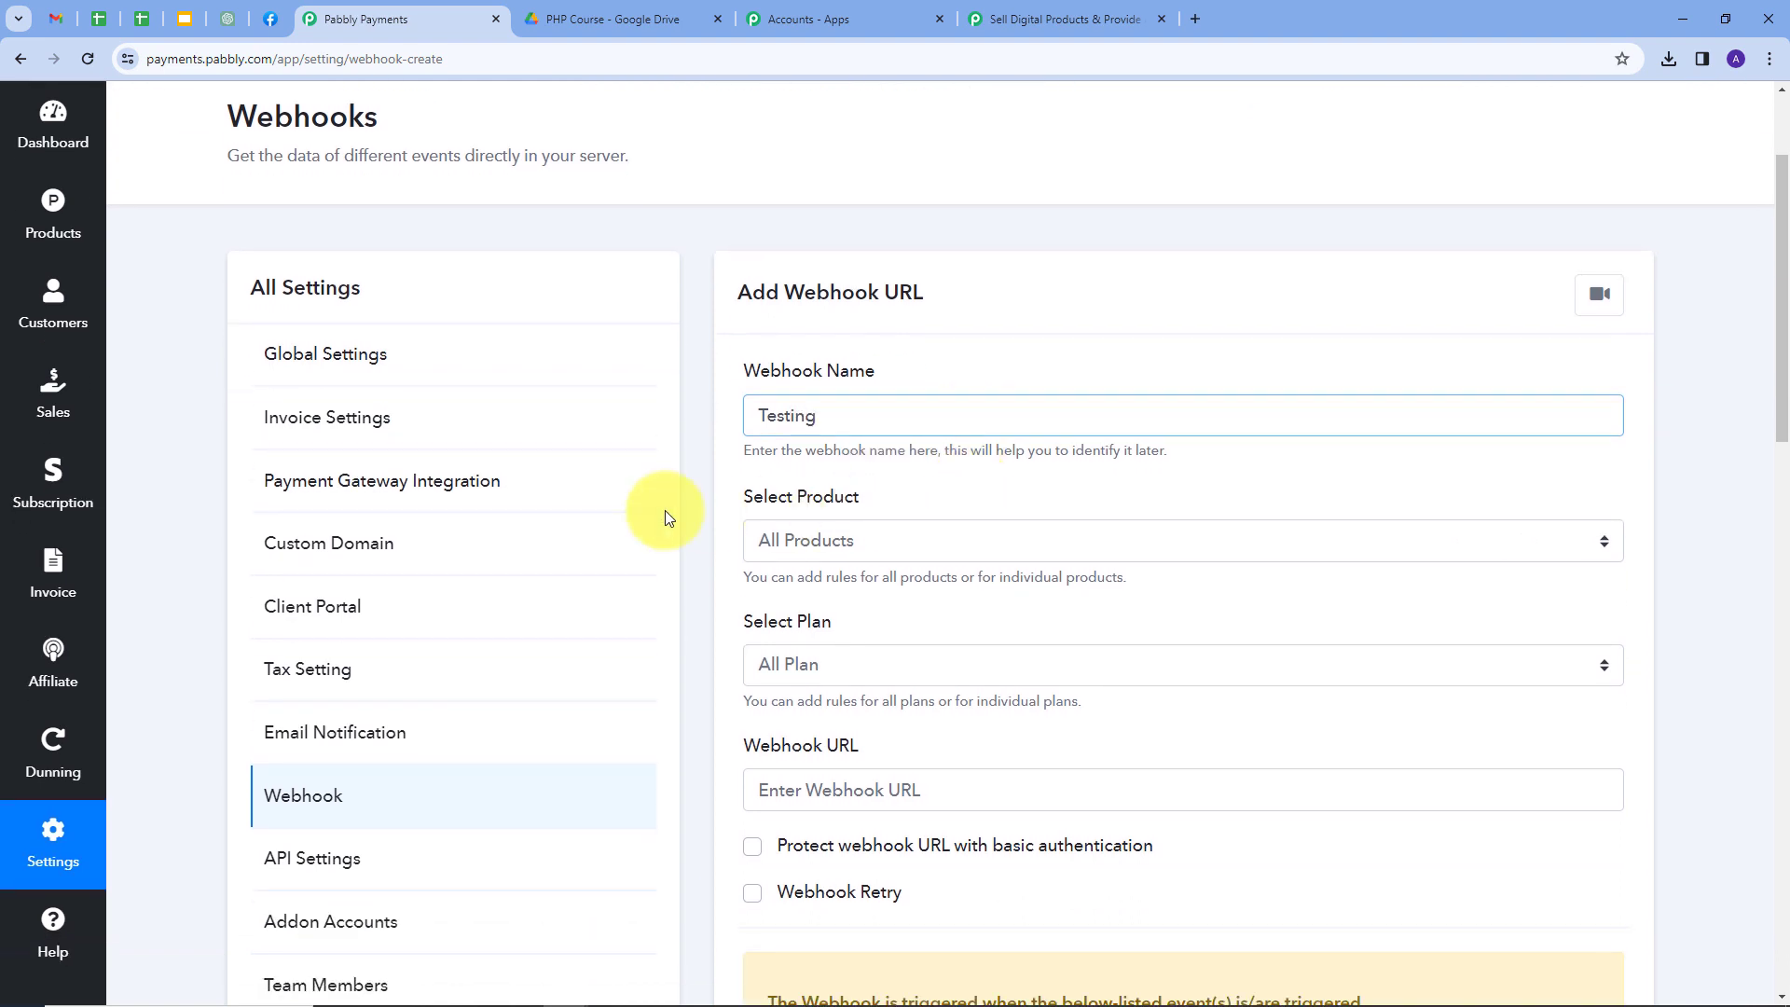
left_click(1203, 541)
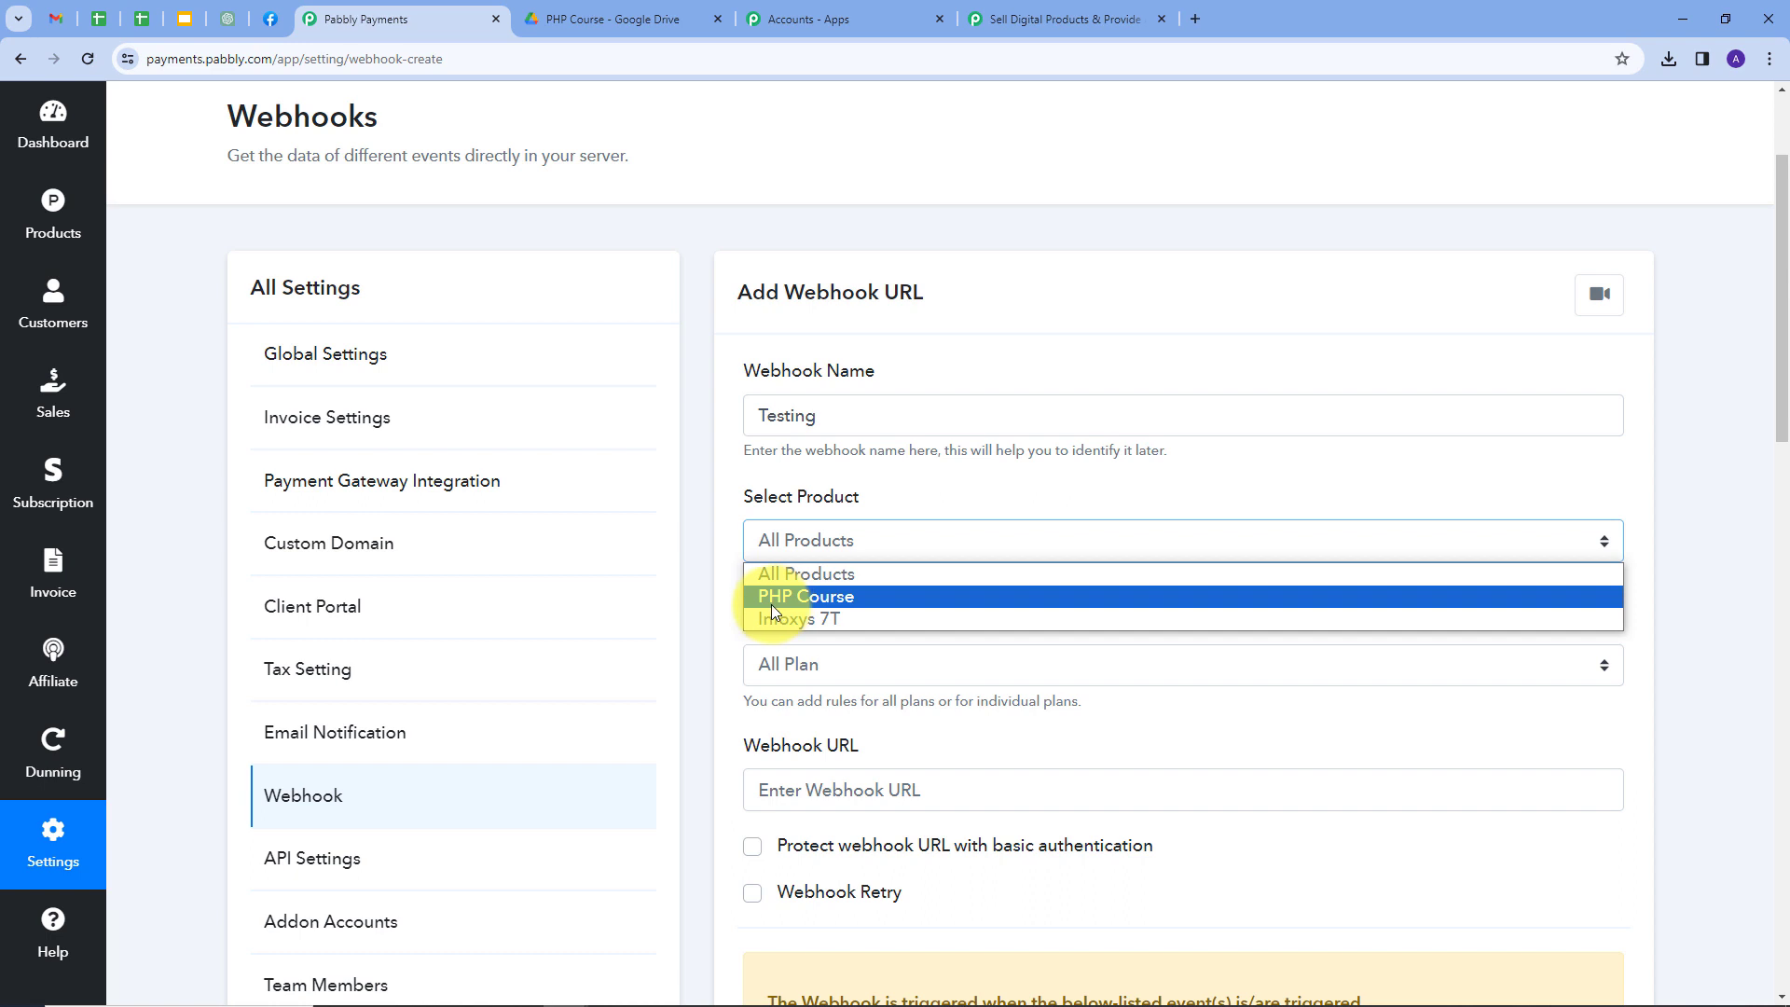
left_click(839, 595)
scroll(970, 550, "down", 2)
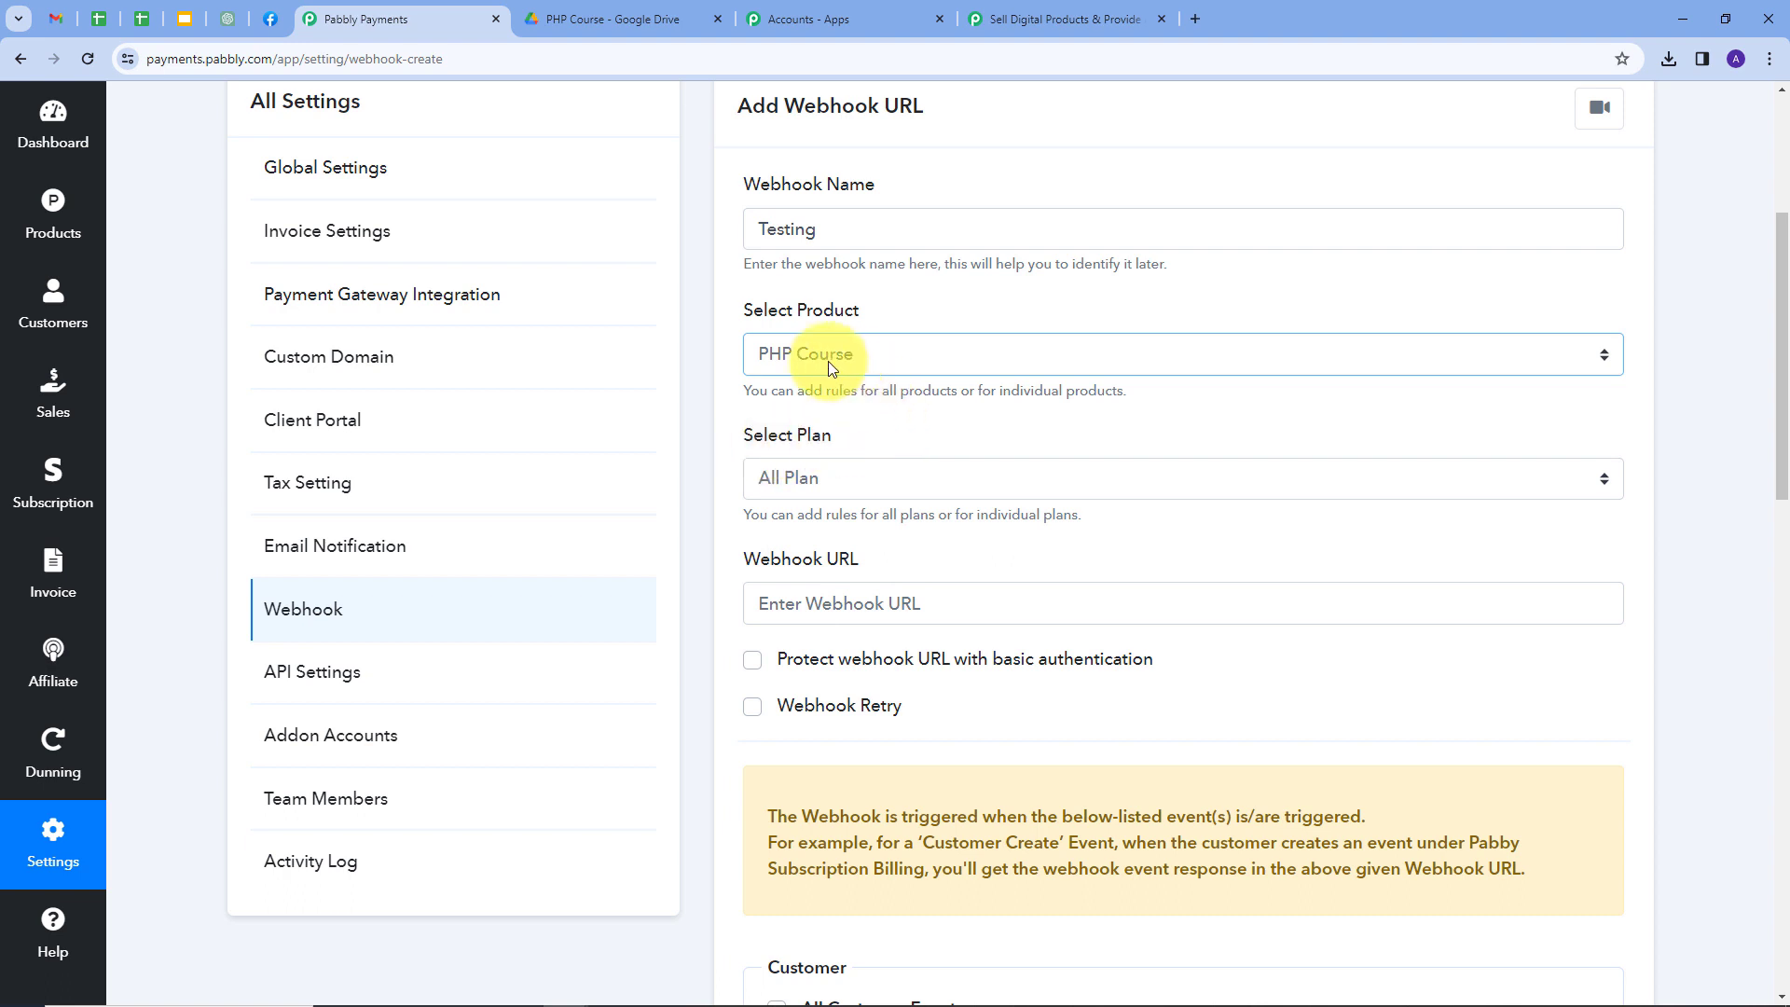
left_click(1087, 476)
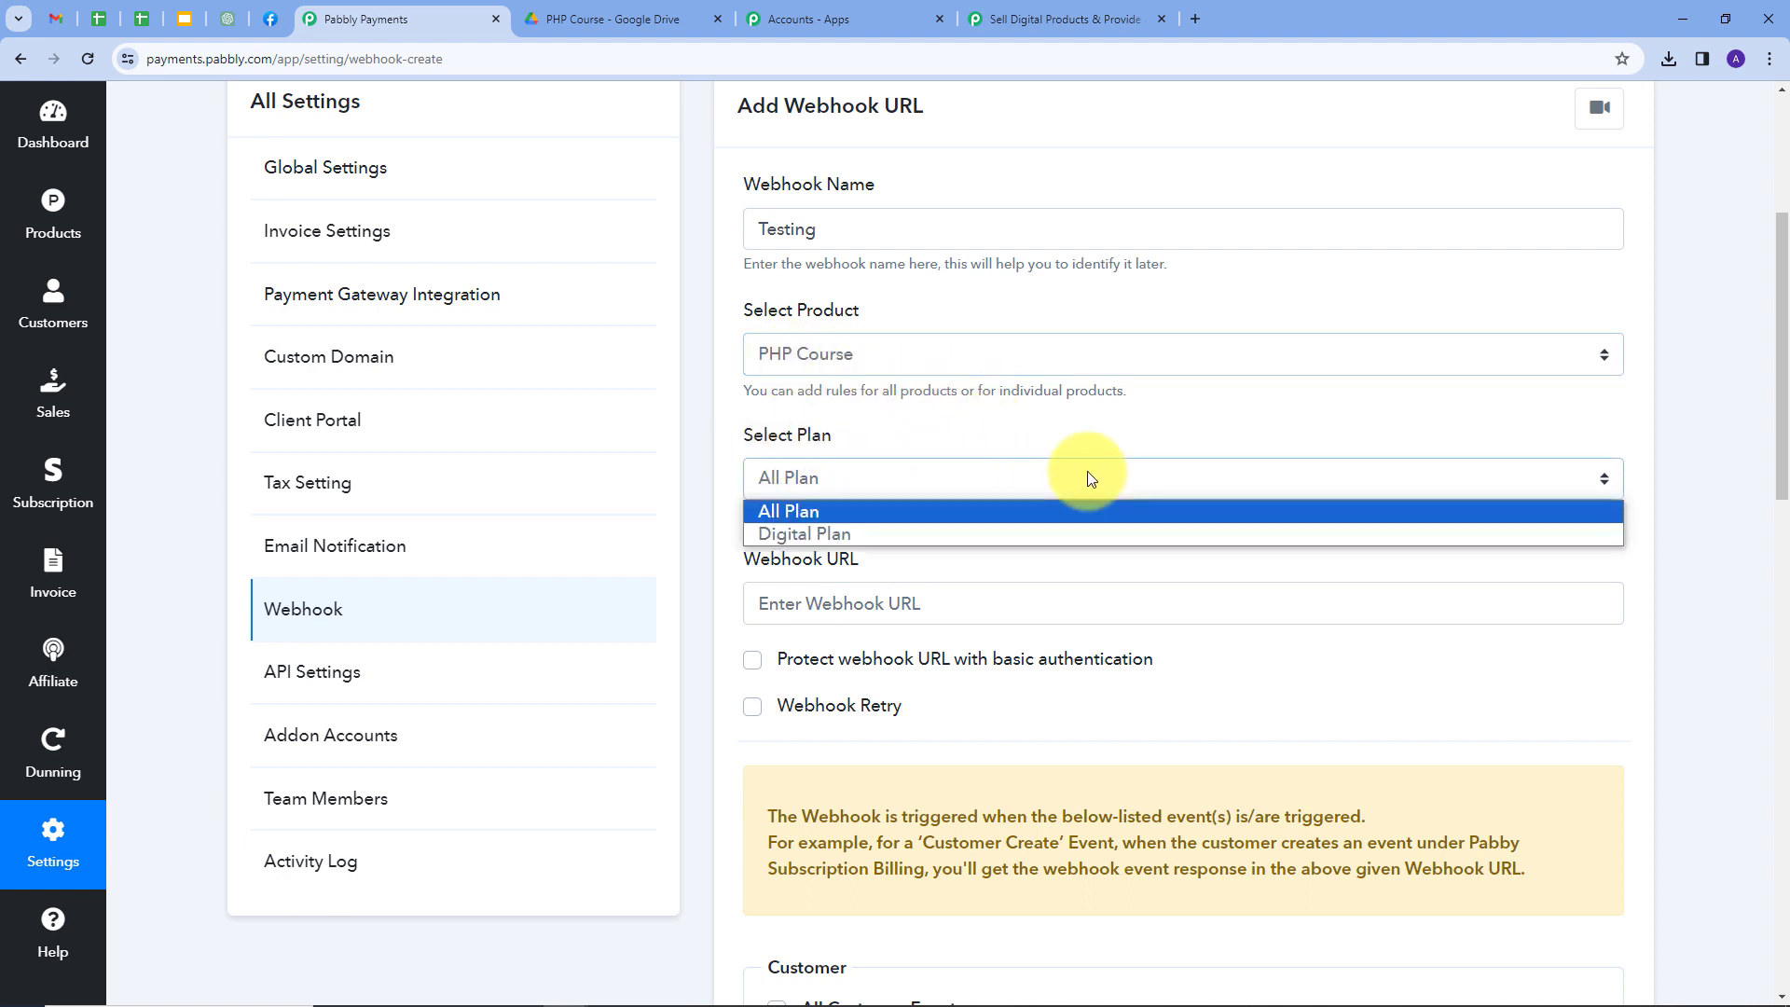
left_click(790, 535)
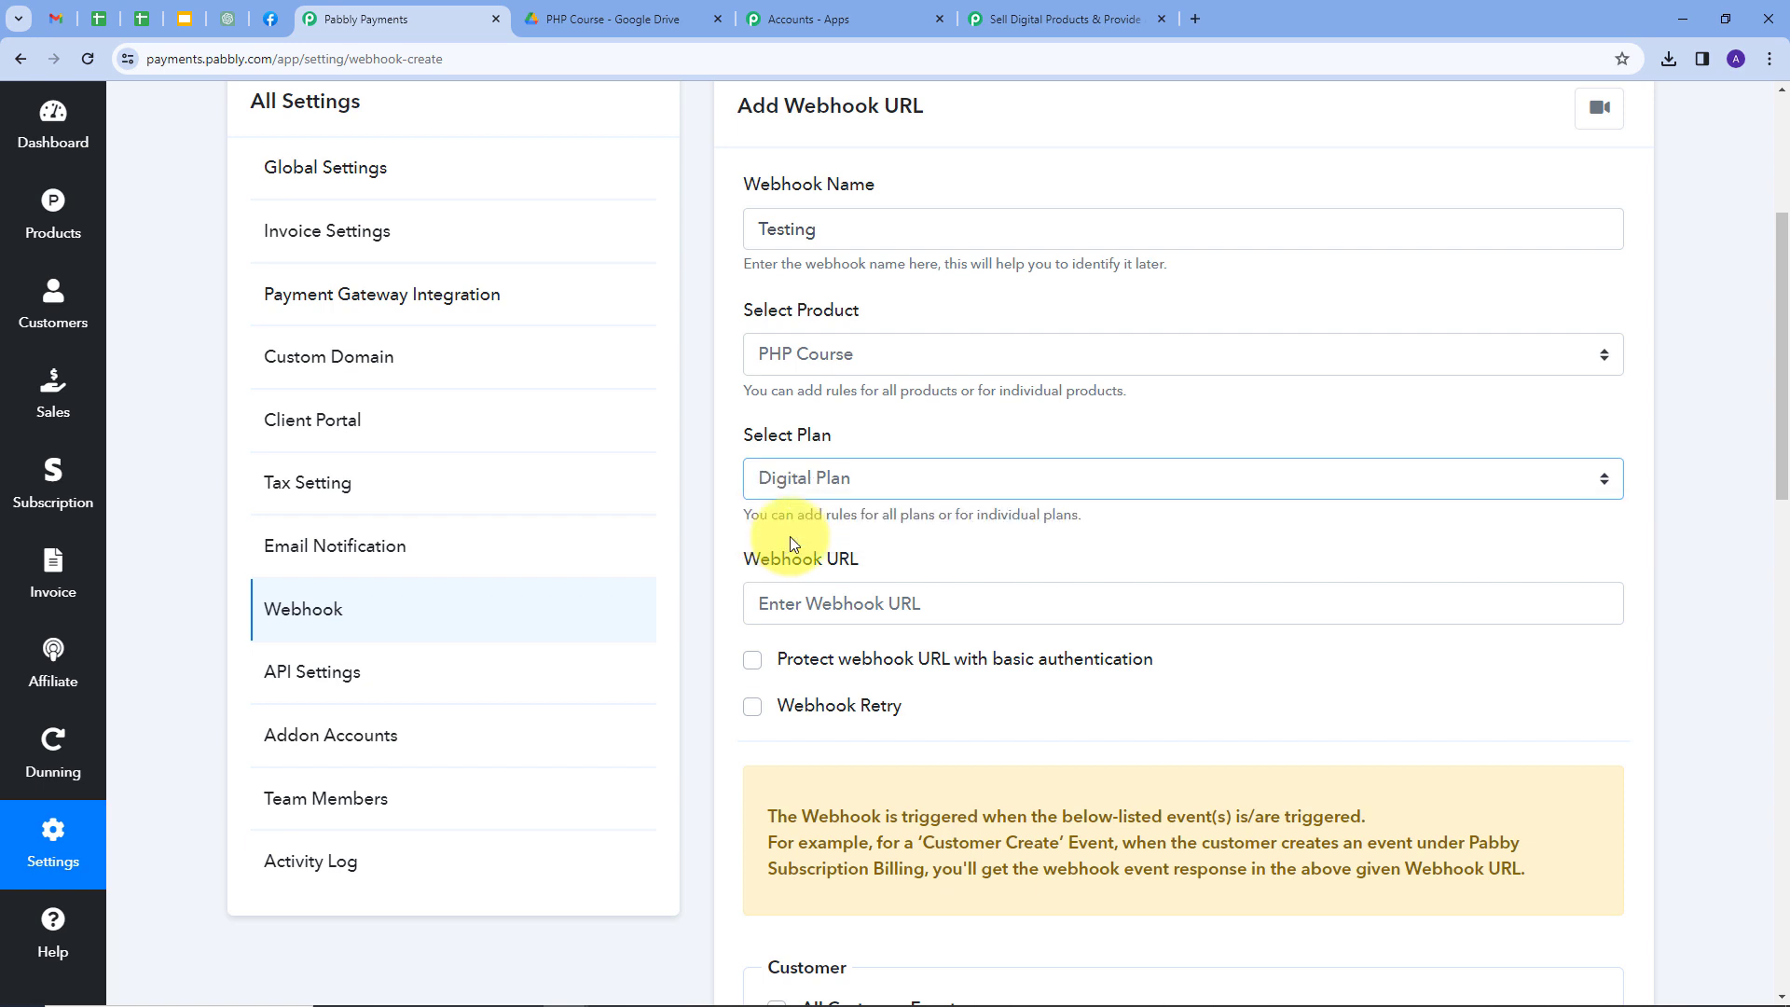
Paste the Pabbly Connect webhook URL, tick Successful Payment, and save the webhook.
scroll(806, 553, "down", 1)
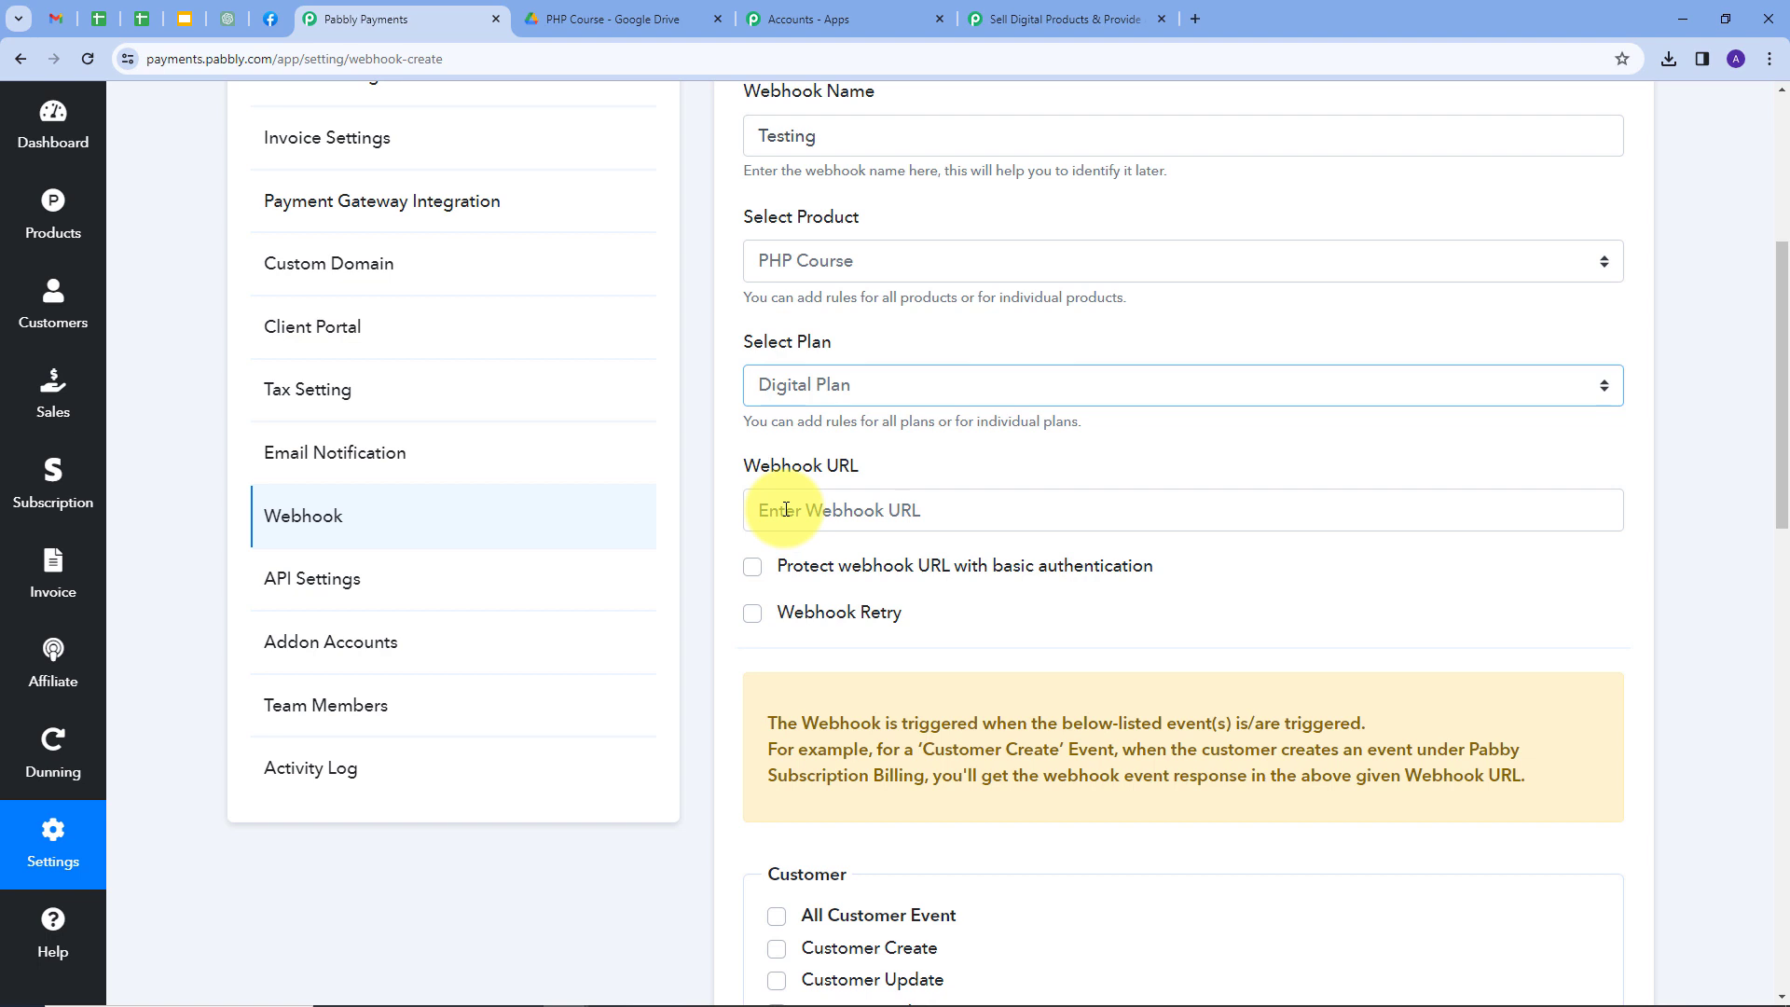
left_click(785, 510)
key("ctrl+v")
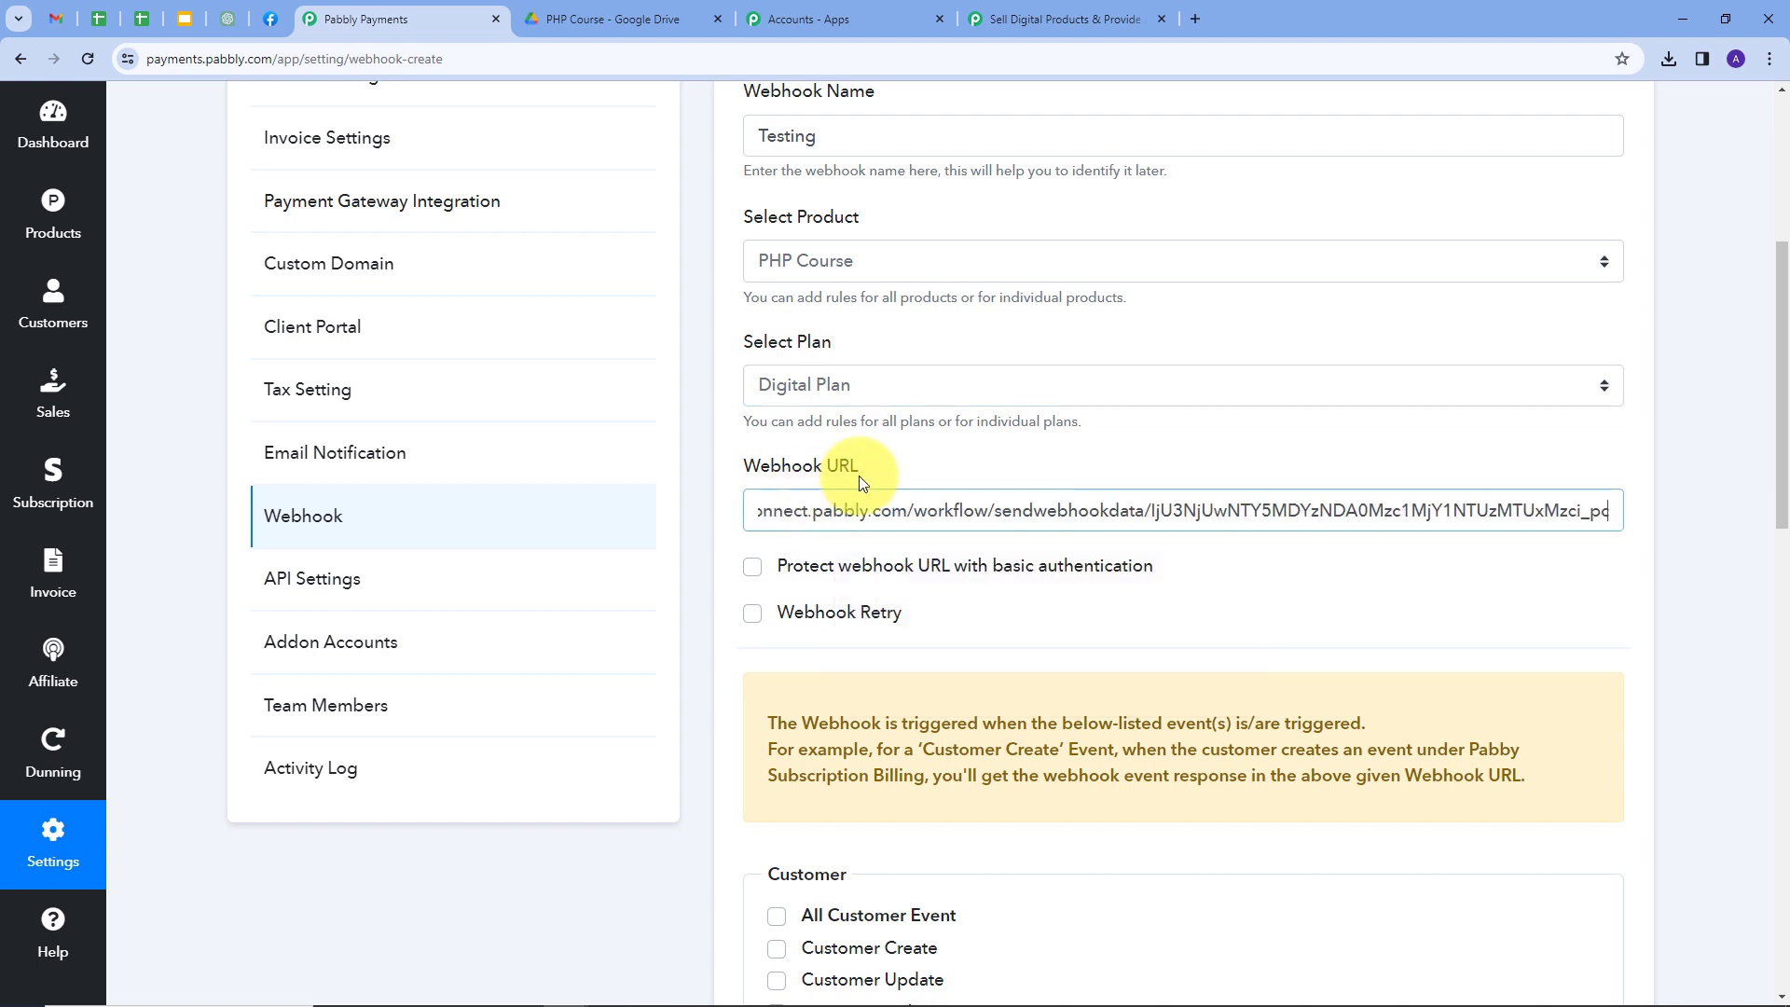
left_click(825, 508)
scroll(832, 517, "down", 1)
scroll(834, 524, "down", 7)
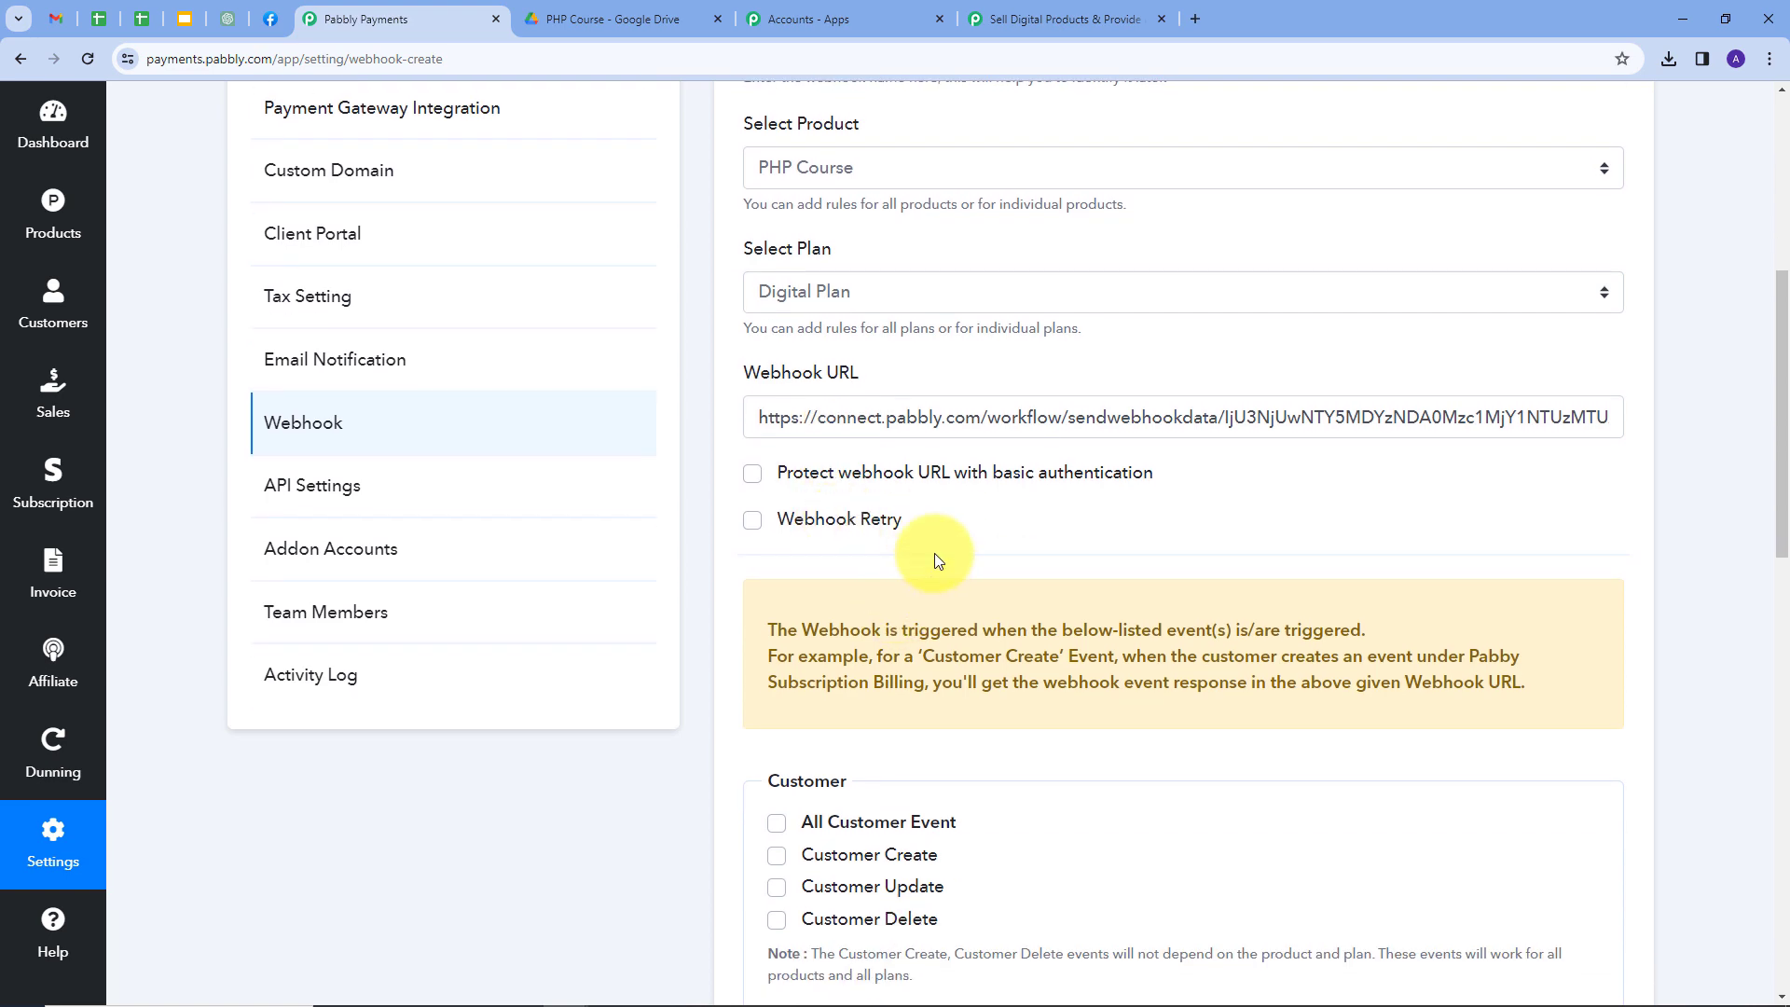
scroll(971, 528, "down", 3)
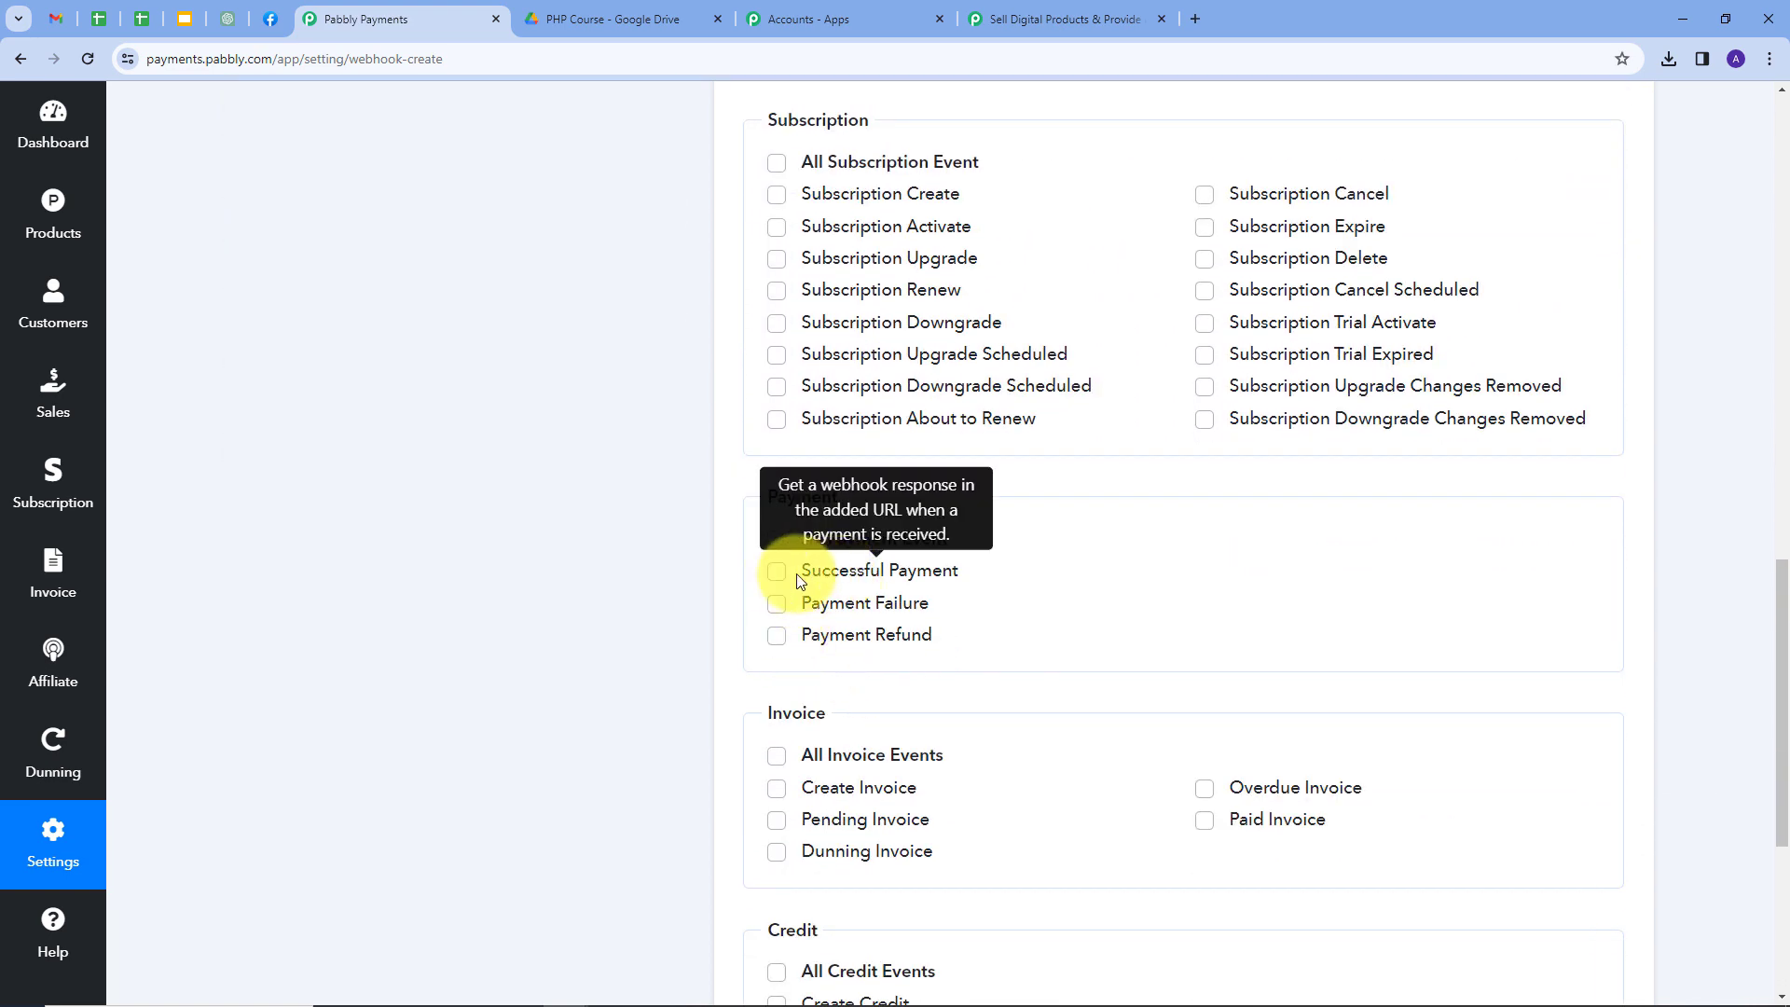
left_click(778, 573)
scroll(1149, 555, "down", 5)
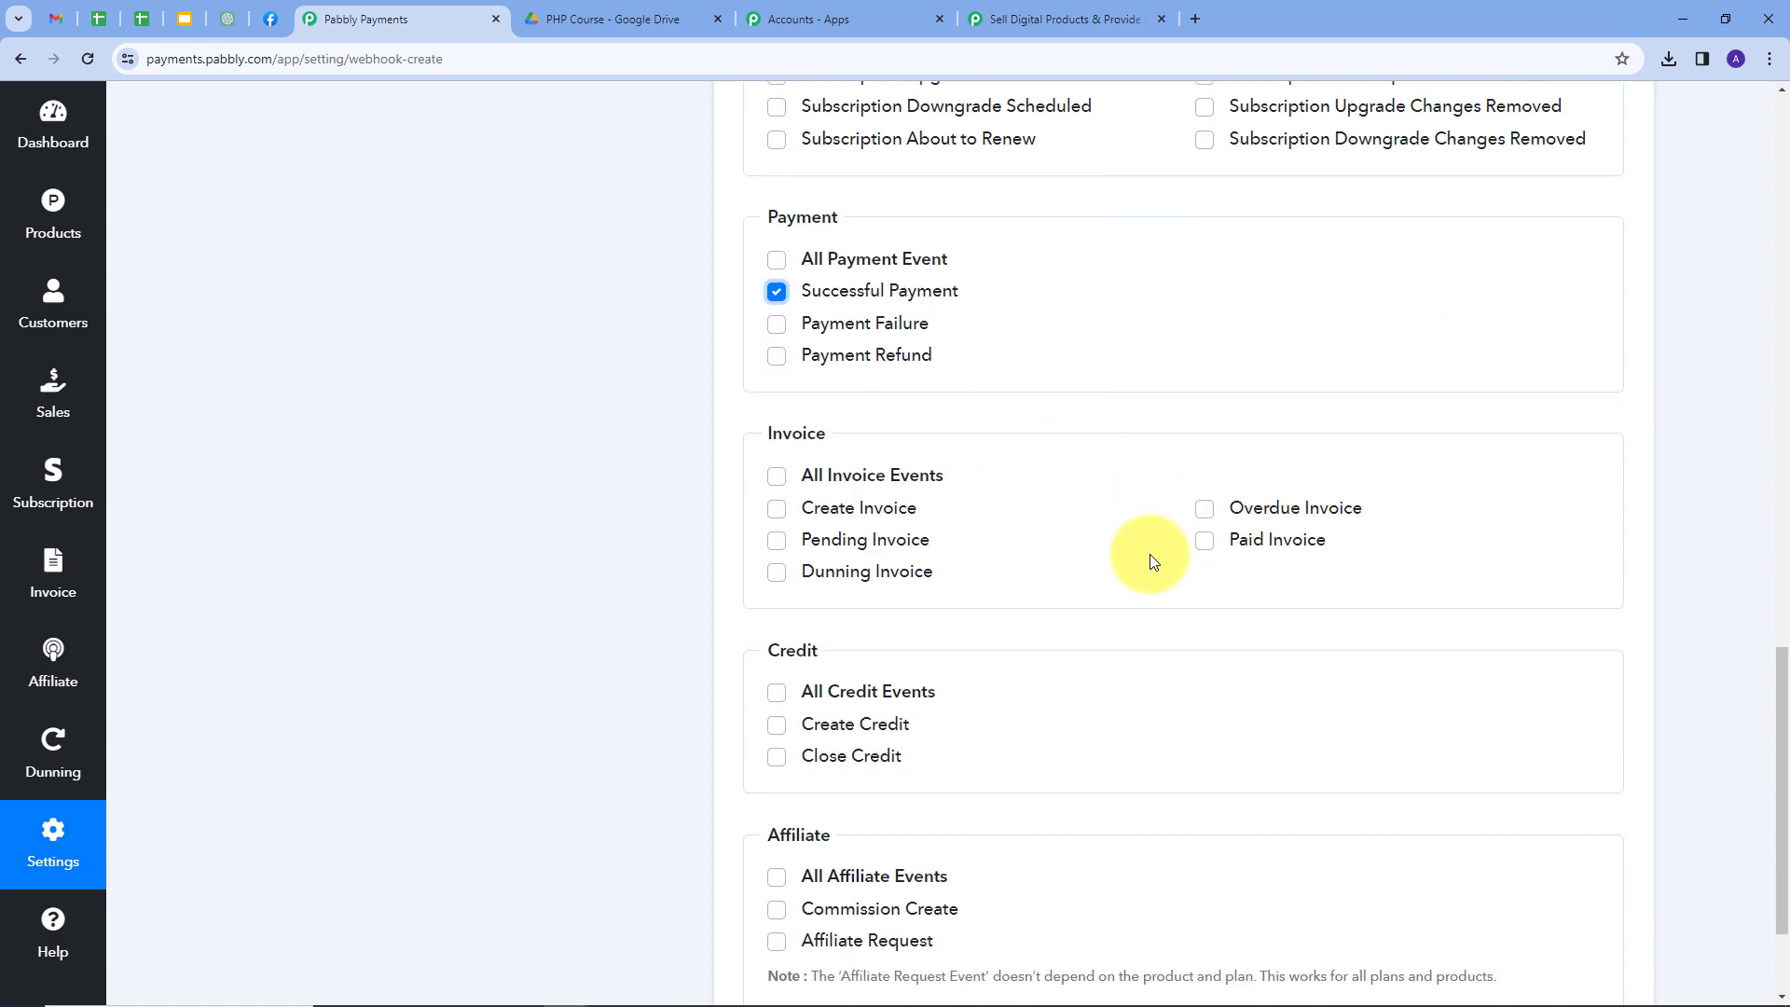
left_click(776, 879)
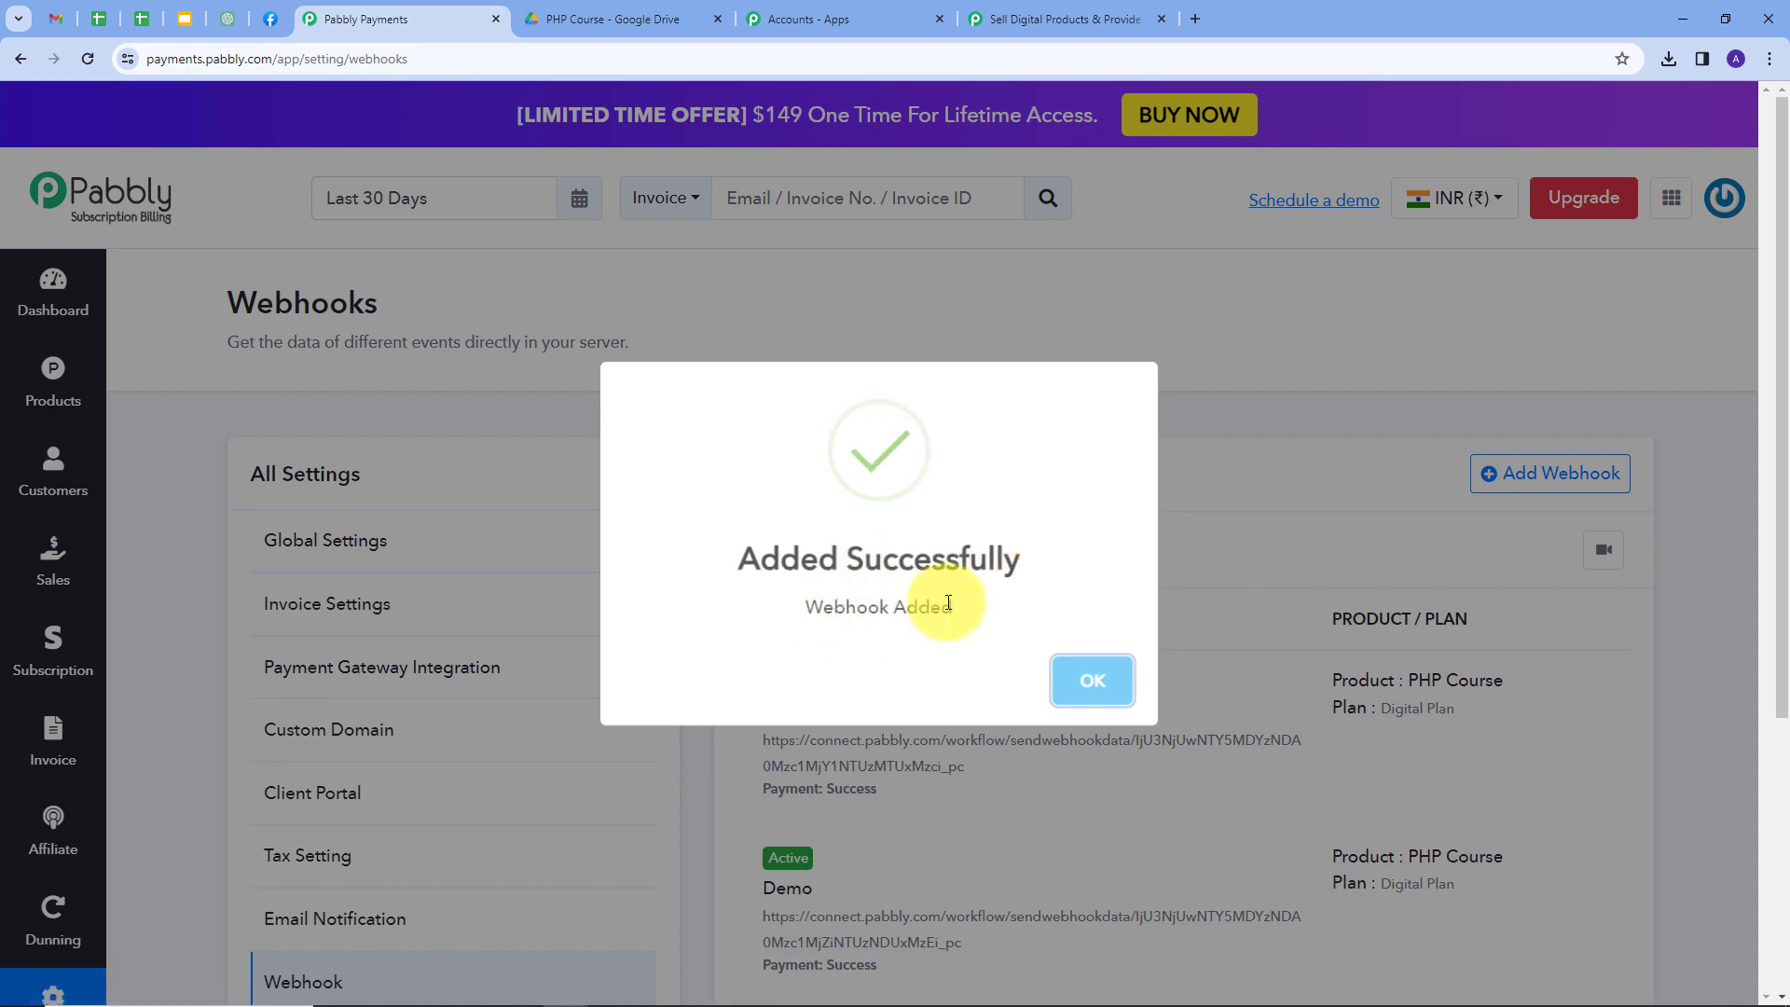
Dismiss the webhook-added message, return to Pabbly Connect, and confirm re-capturing the trigger's webhook response.
left_click(1094, 682)
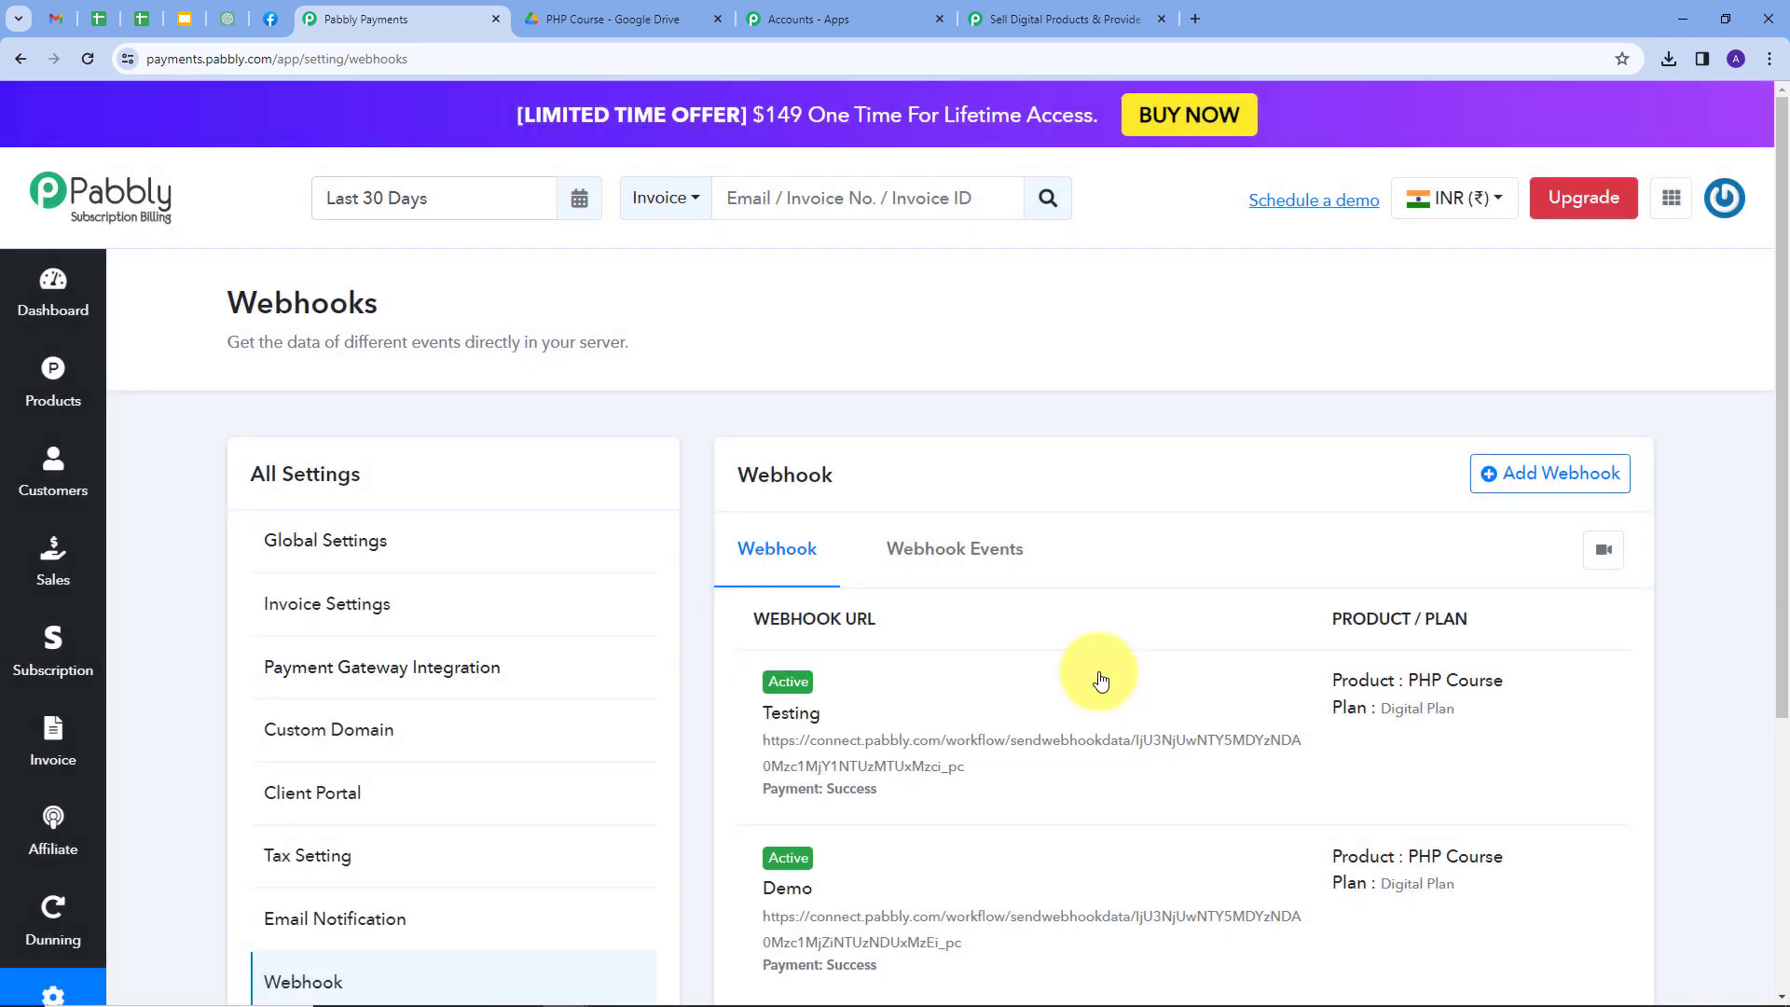
left_click(1055, 21)
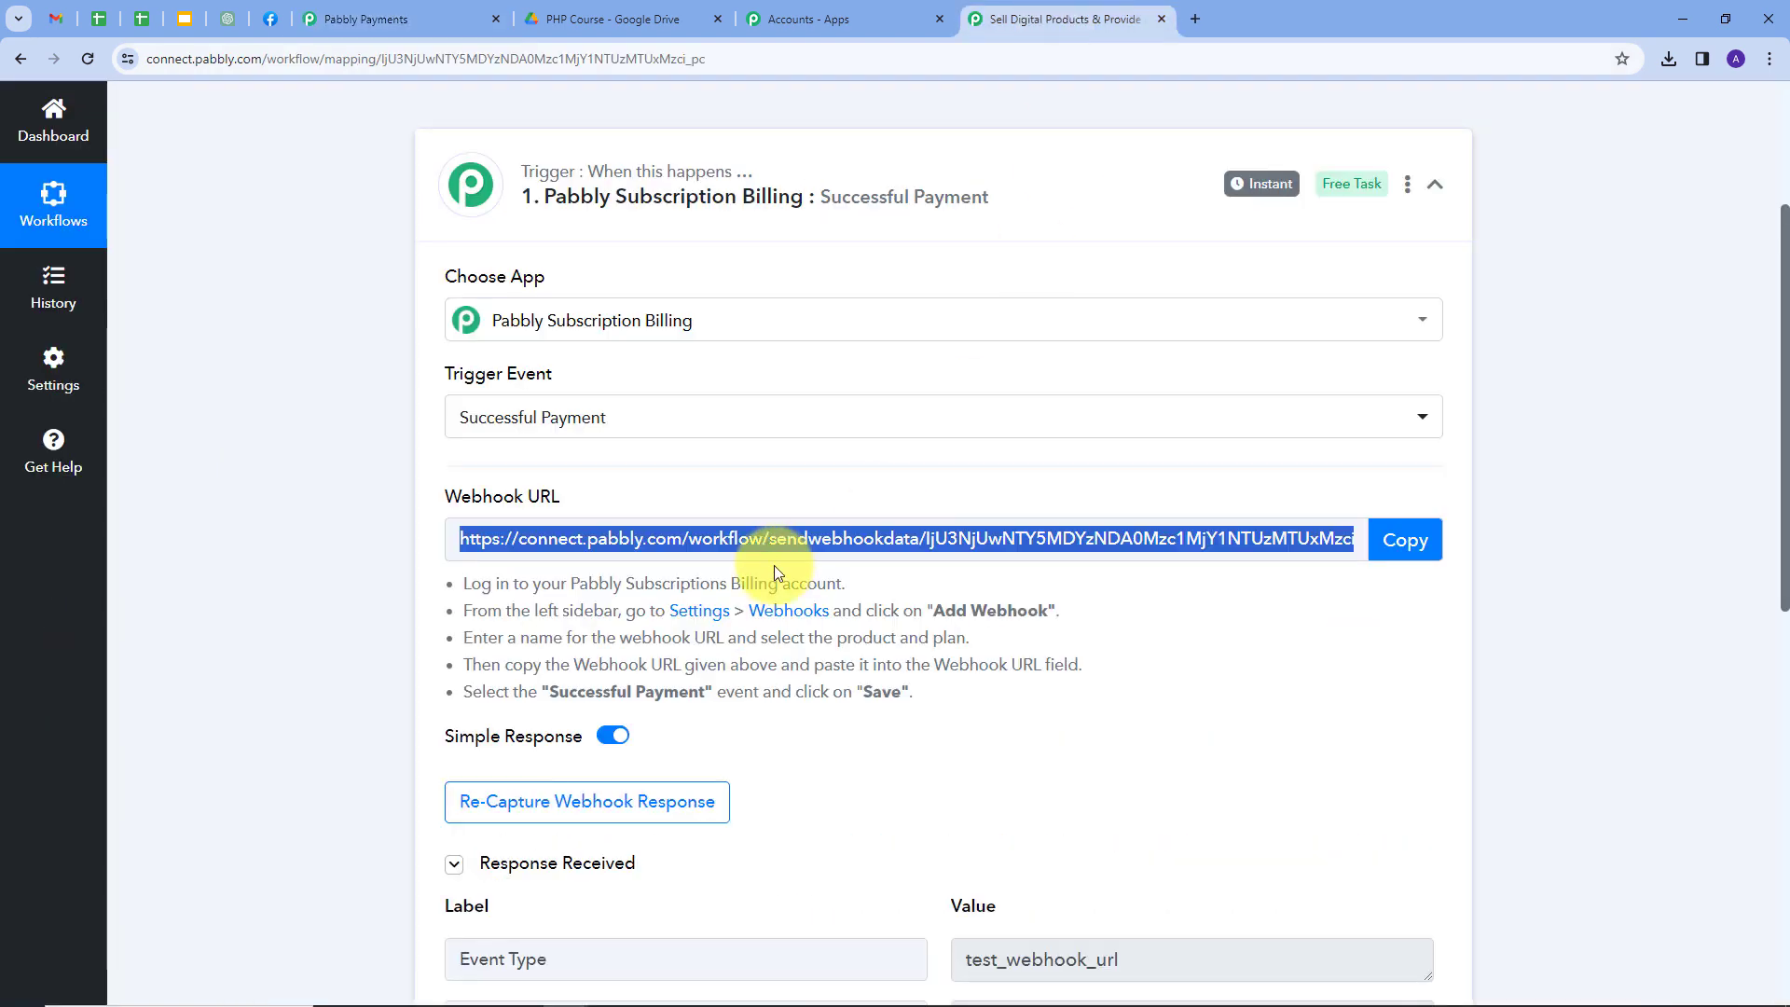
scroll(1022, 518, "down", 4)
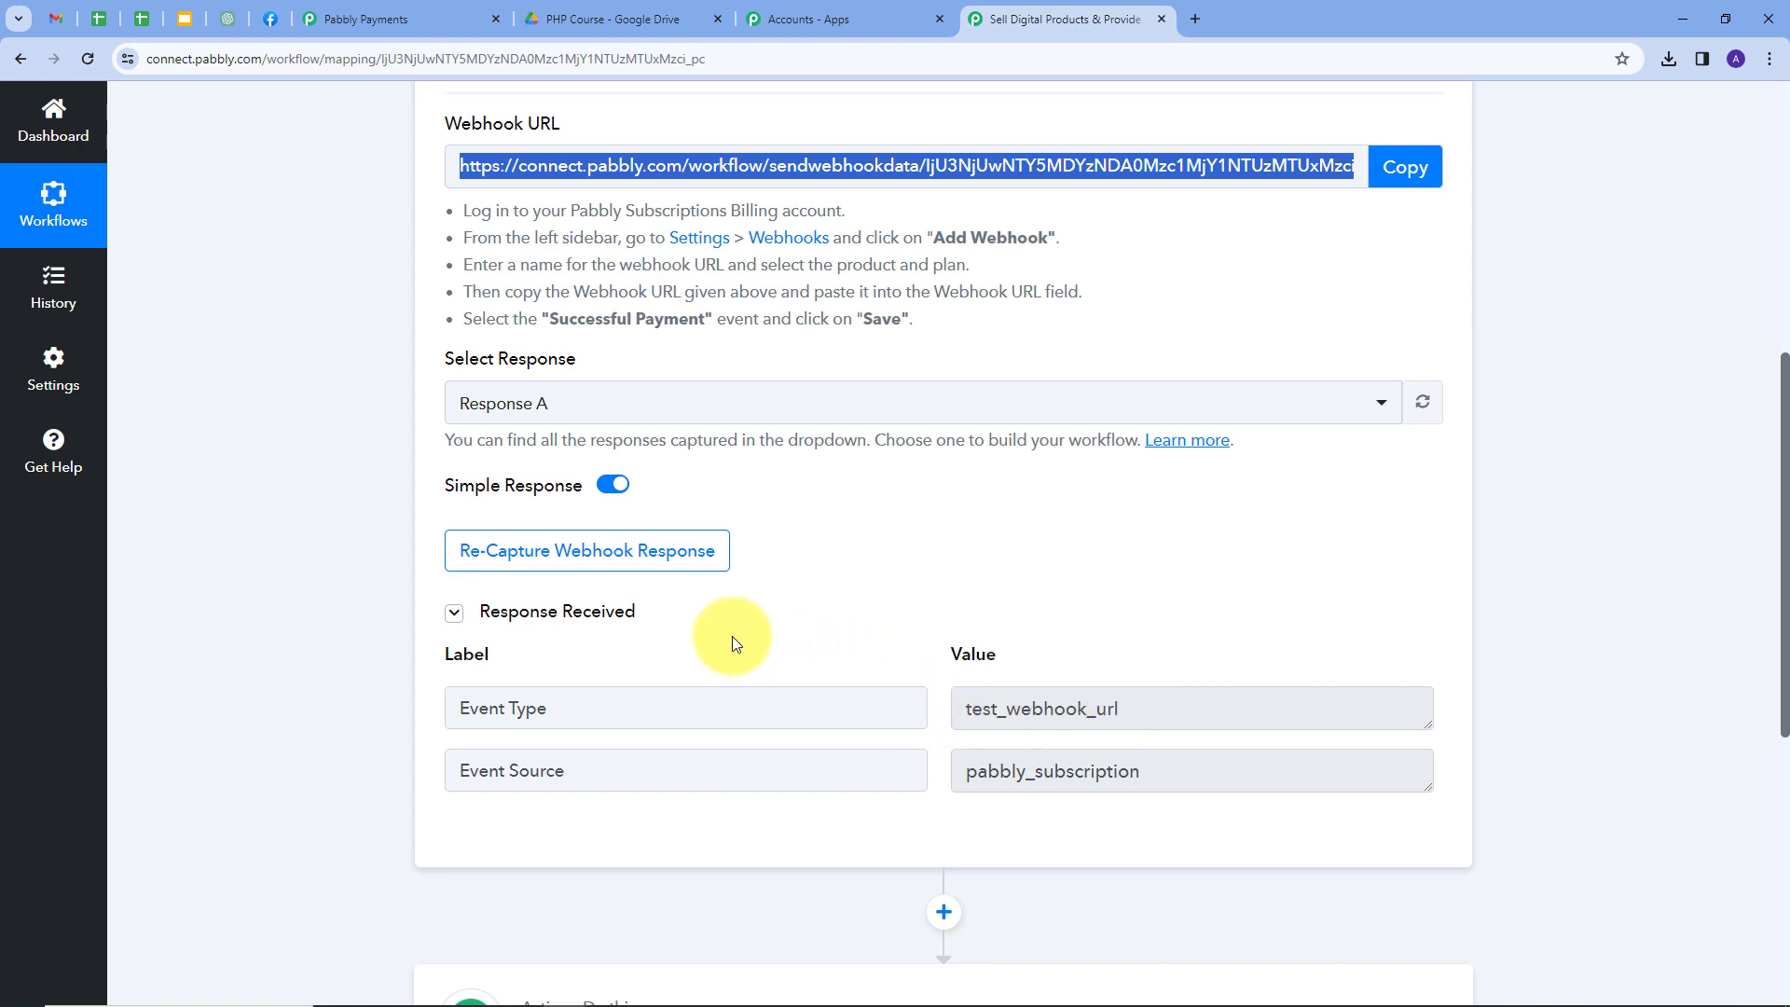
left_click(579, 558)
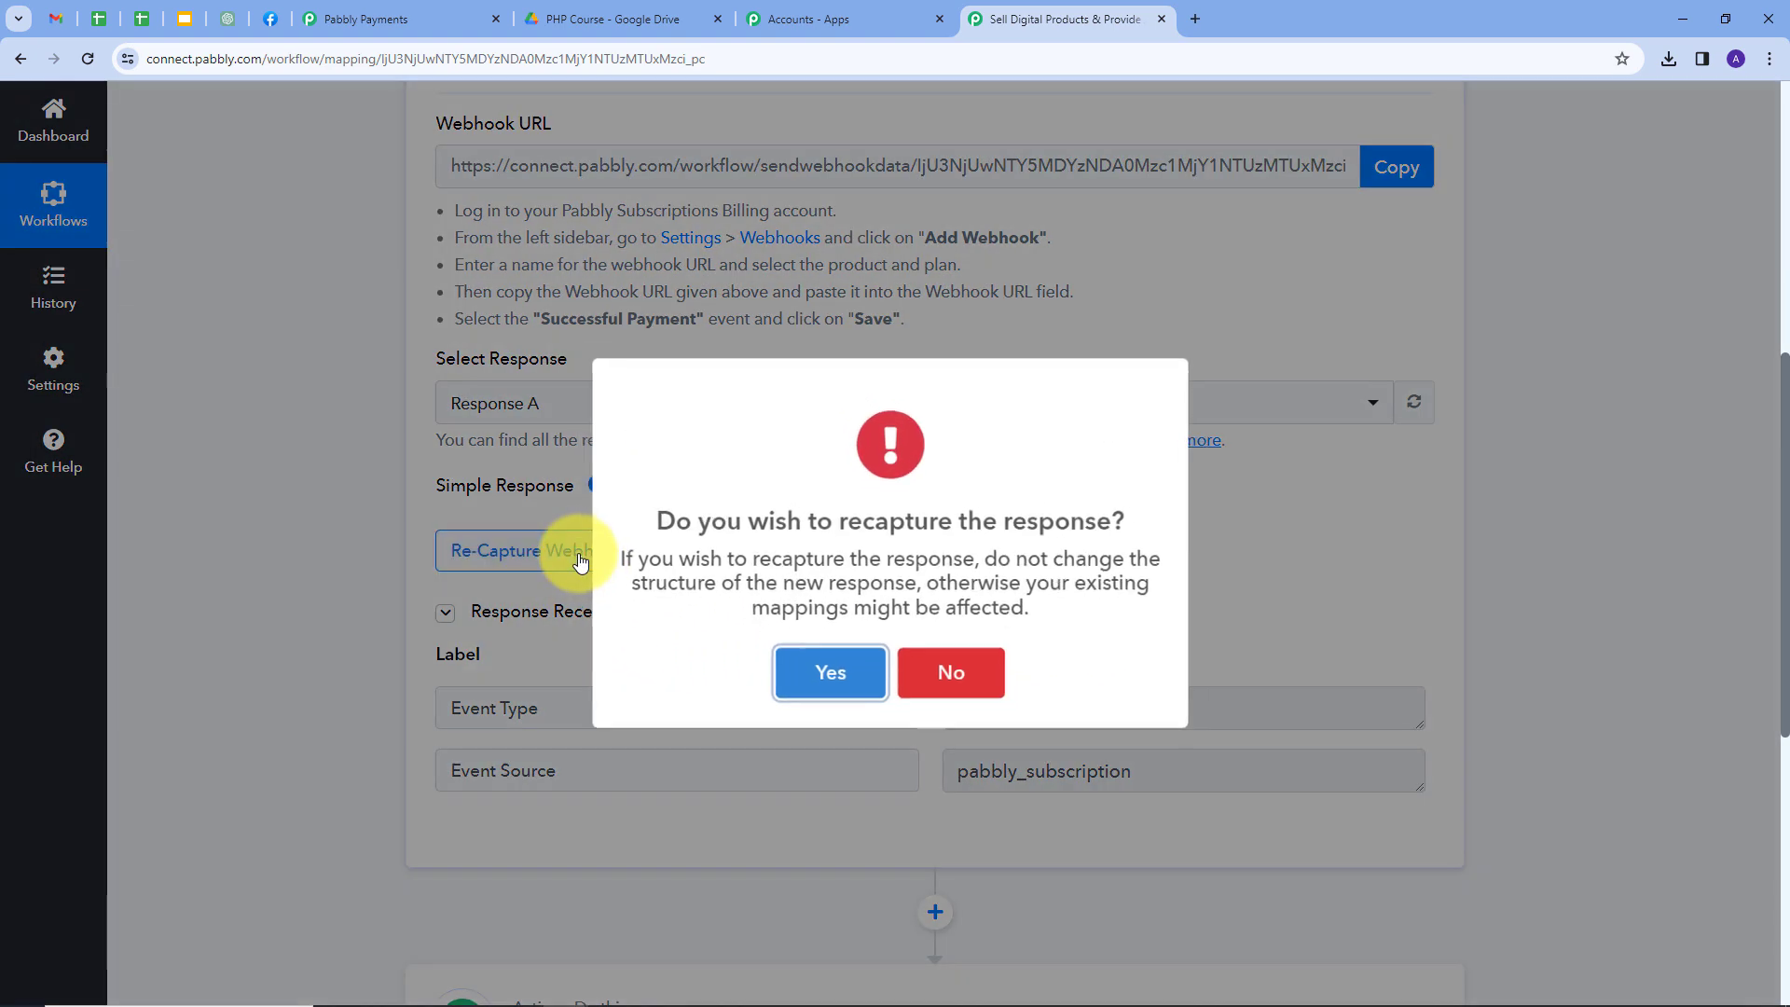
left_click(829, 671)
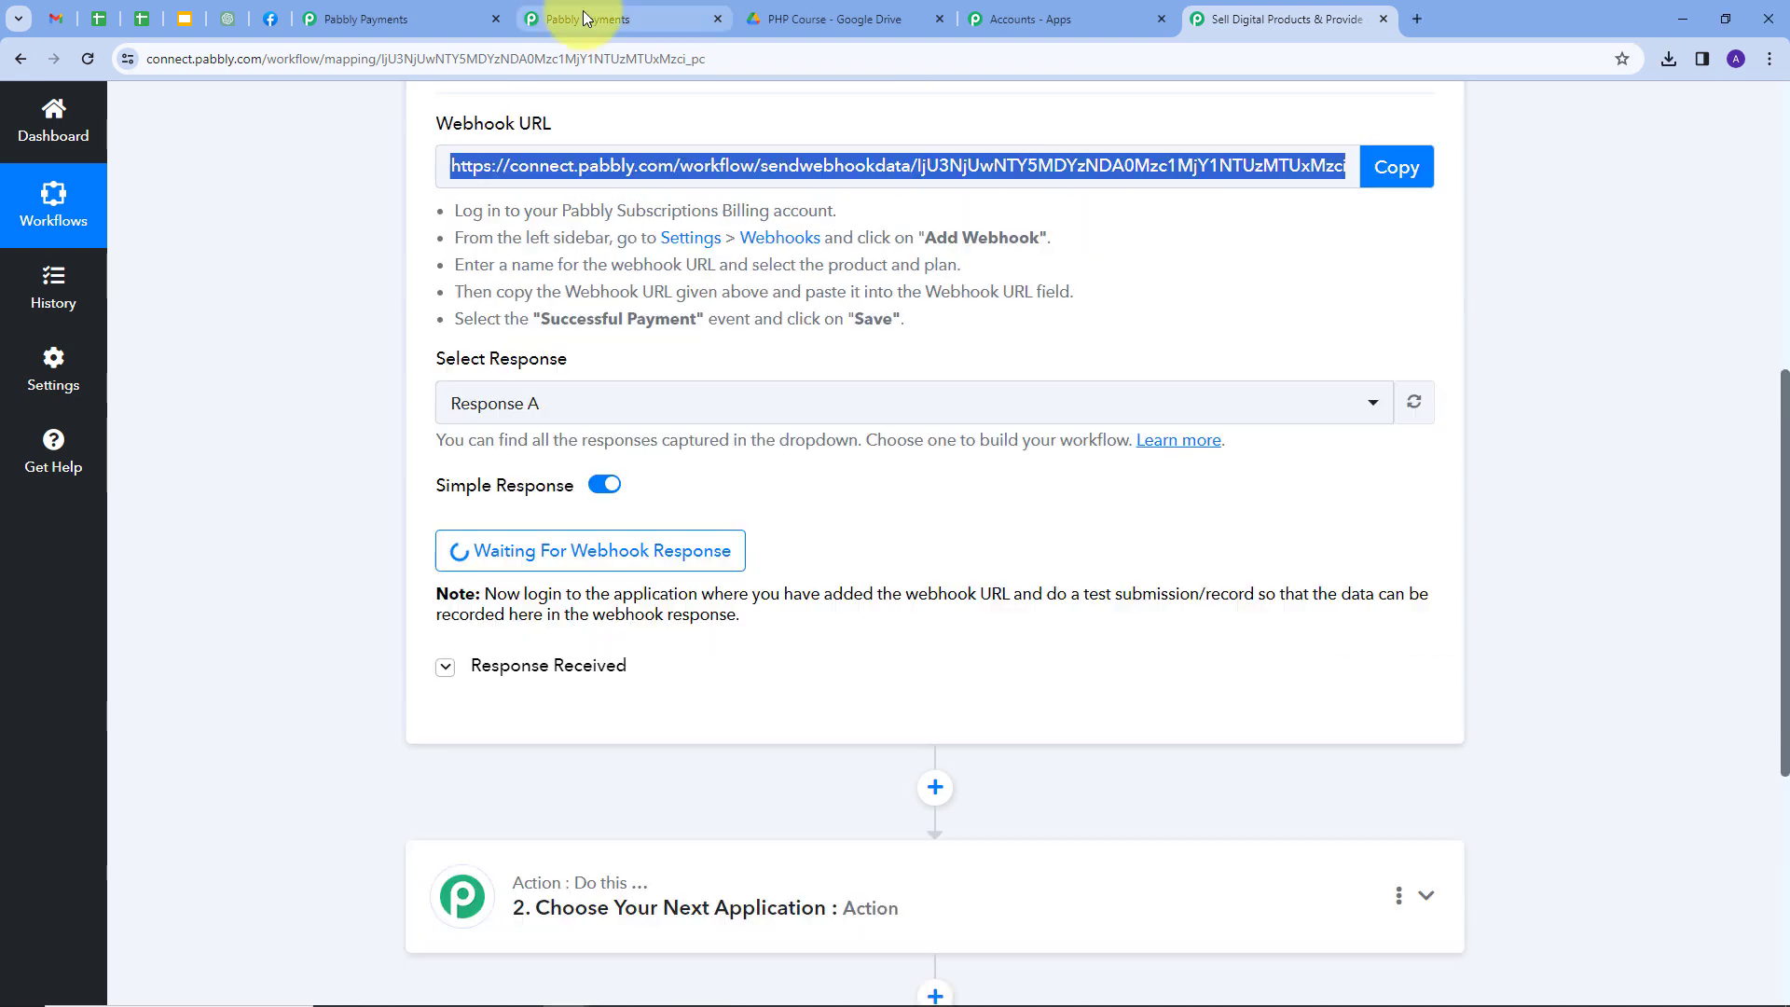
On the checkout page, enter the test buyer's first name, last name and email address.
left_click(584, 11)
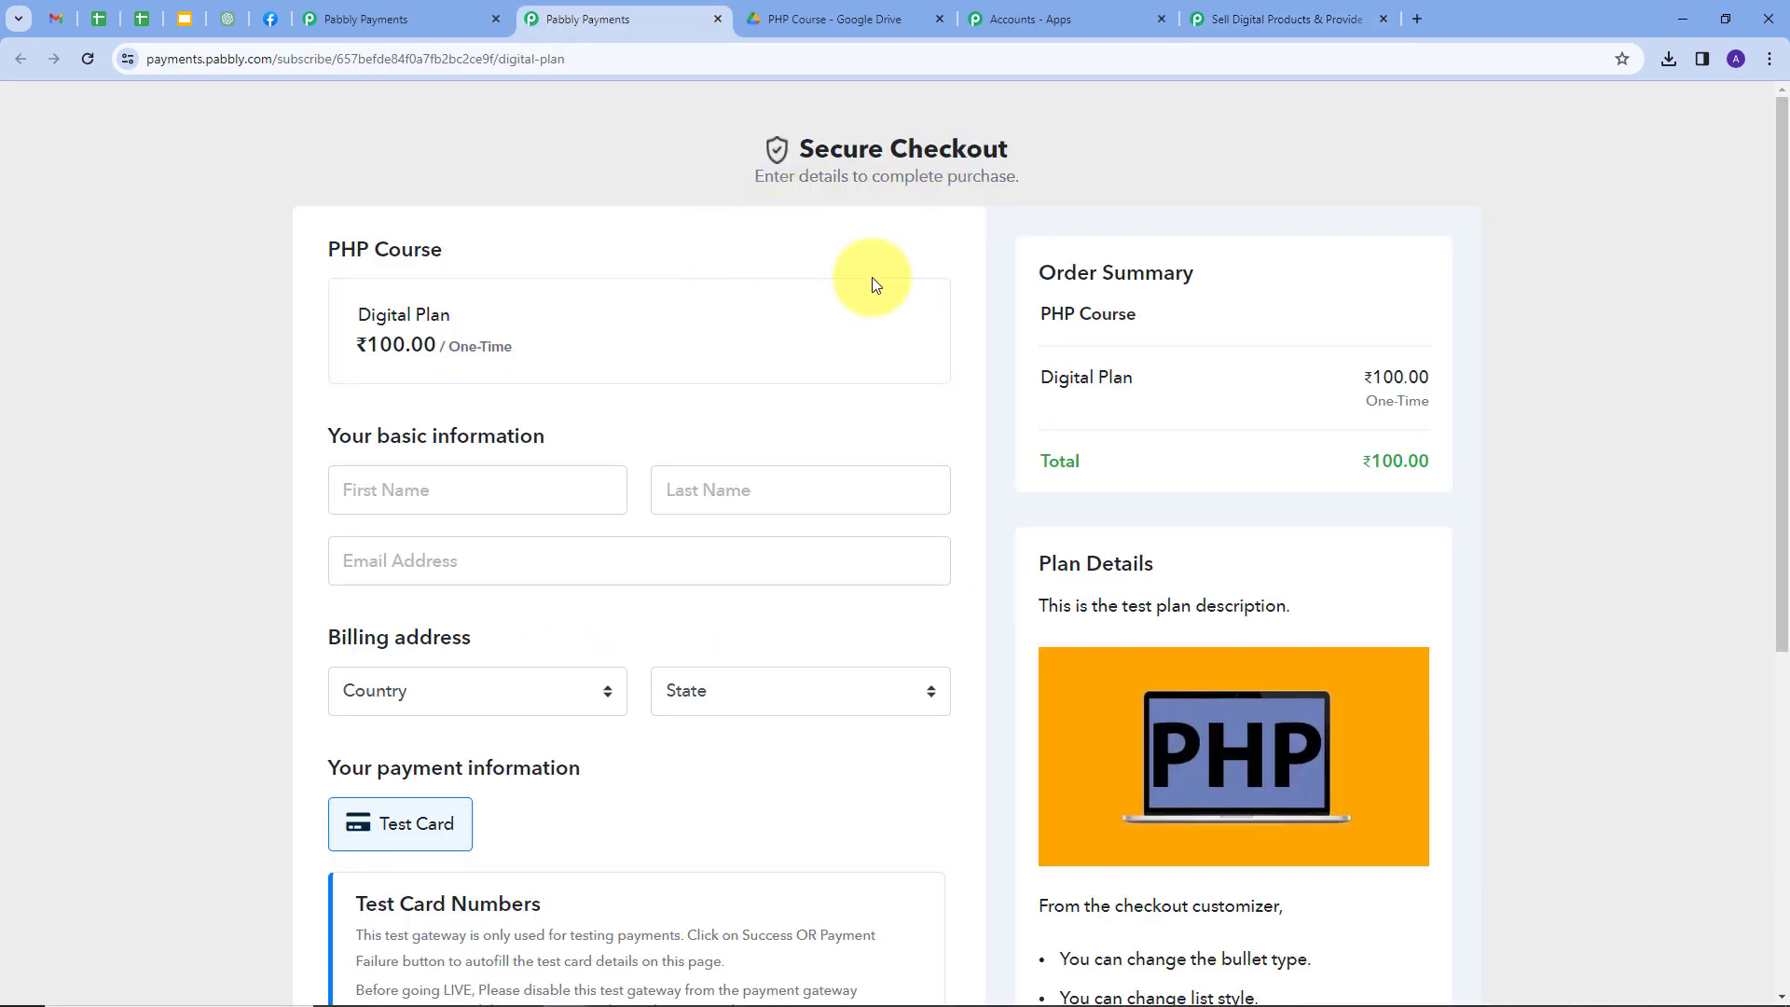
scroll(657, 270, "down", 2)
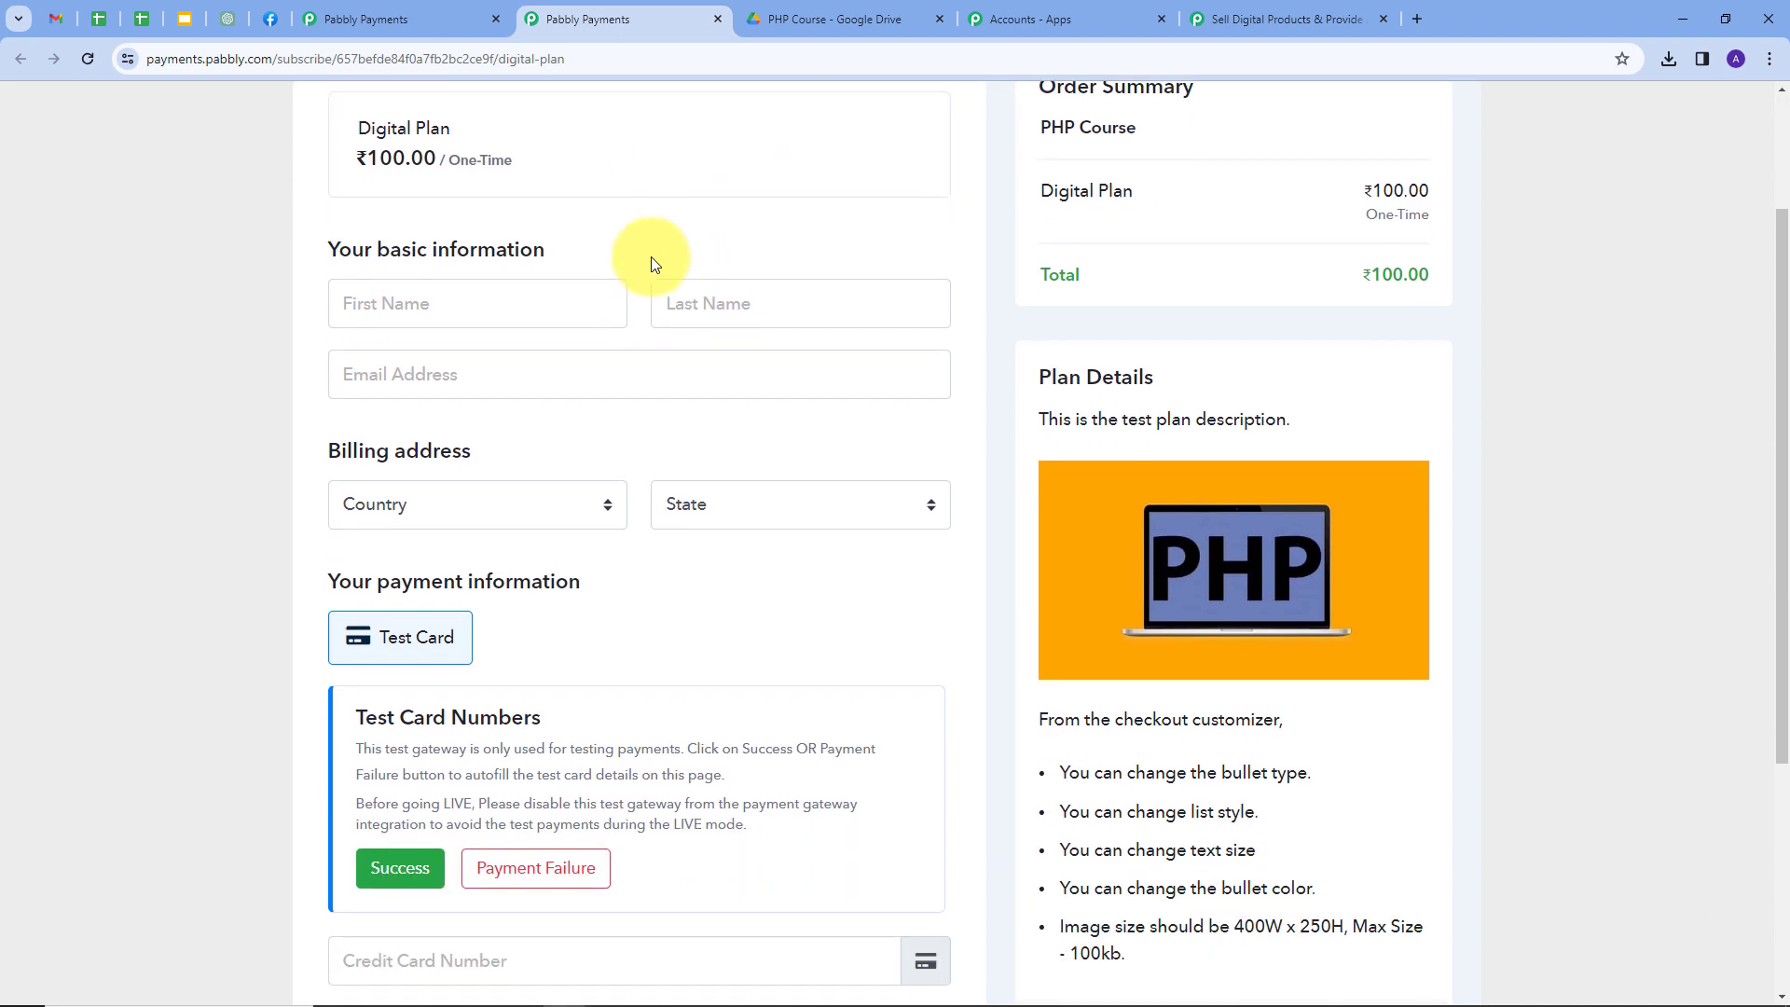
left_click(474, 314)
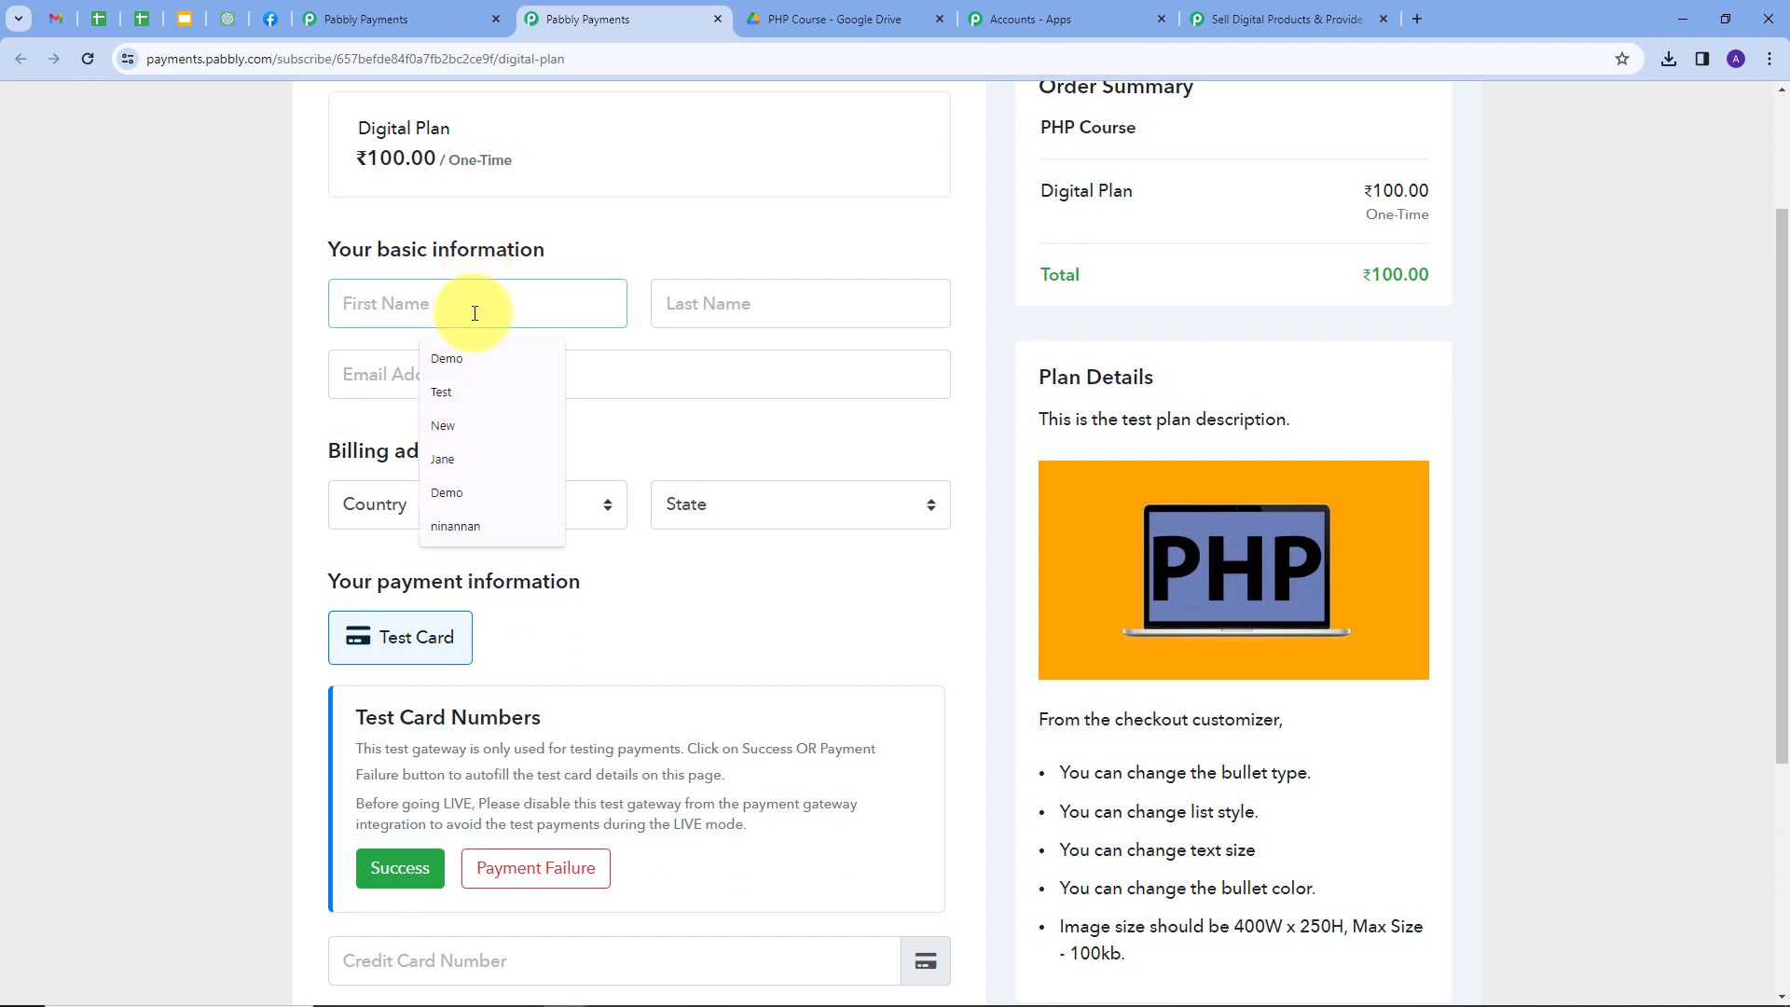
type("Dummy")
key("Tab")
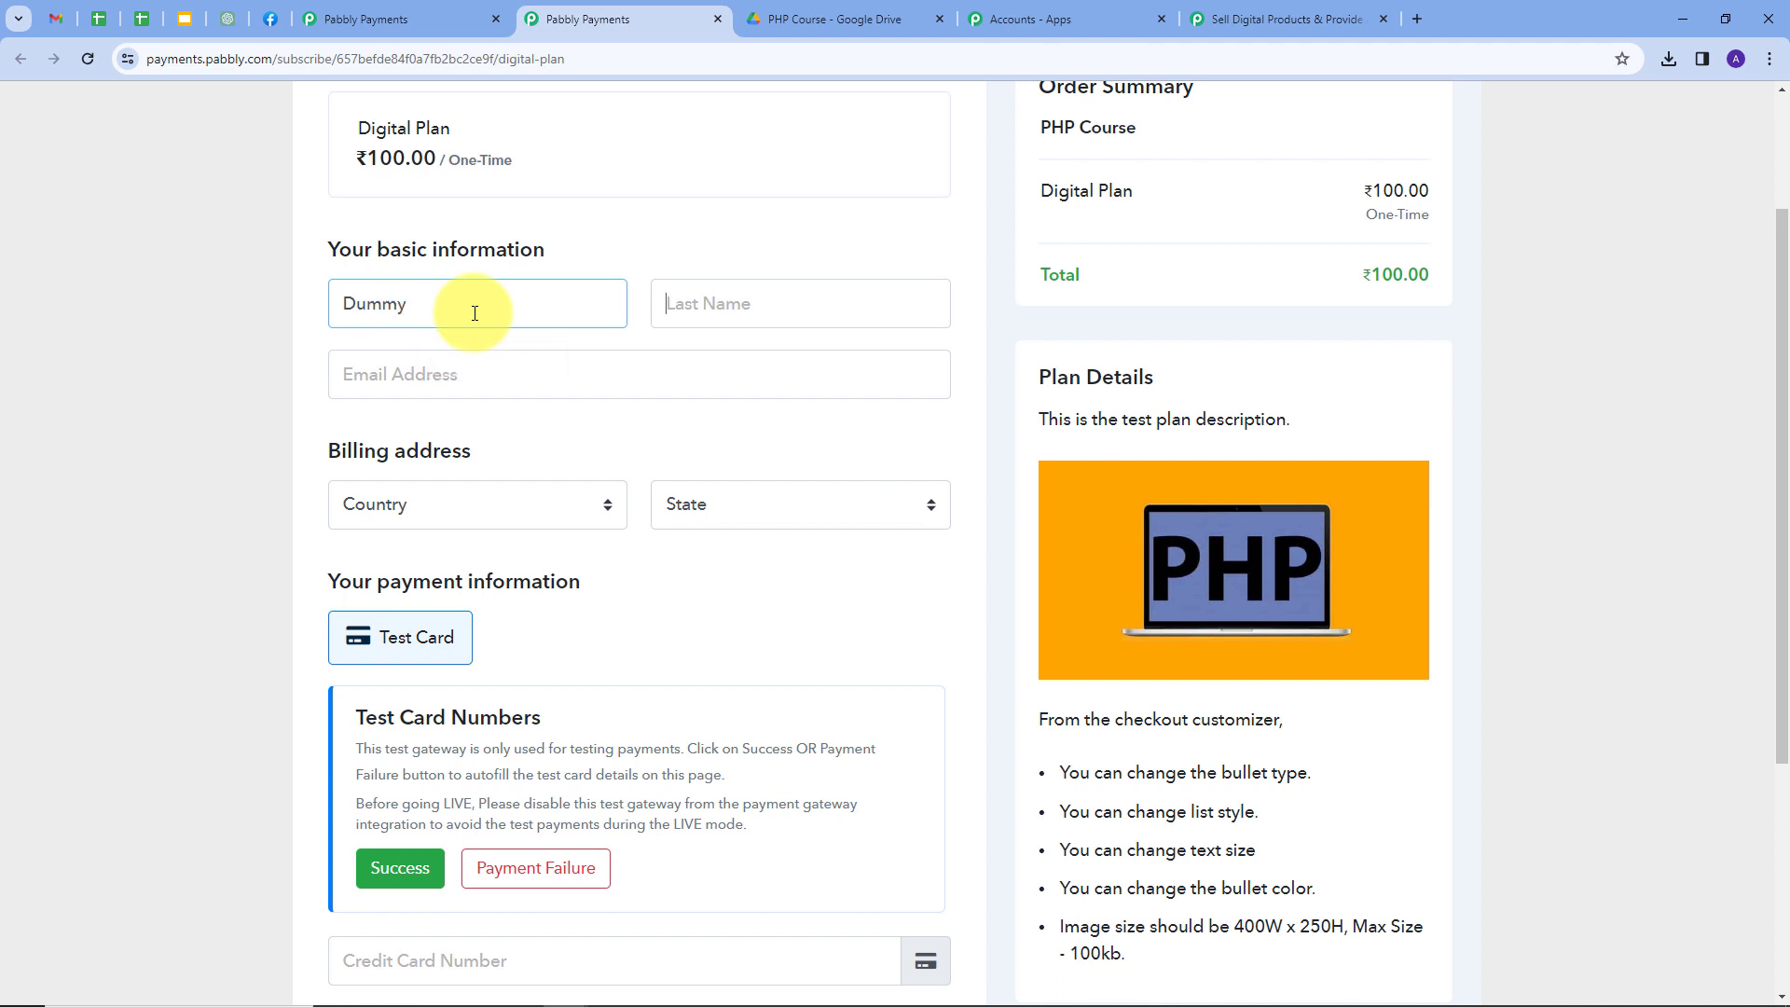
type("User")
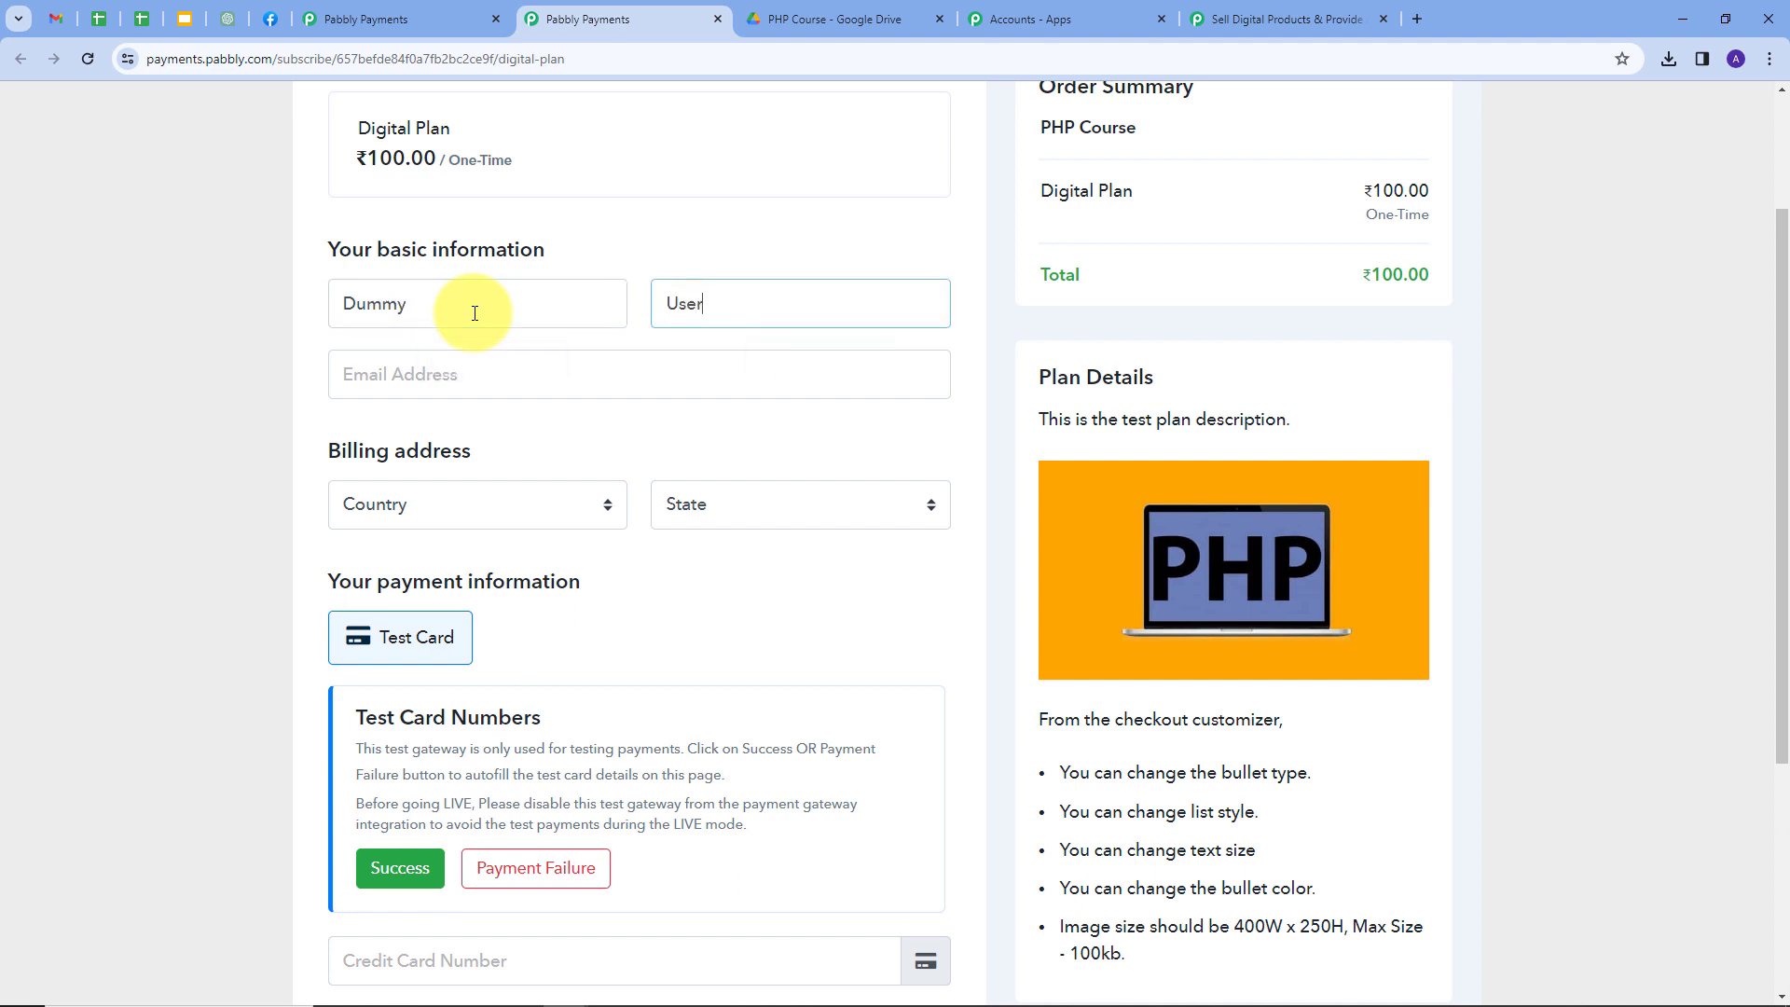
key("Tab")
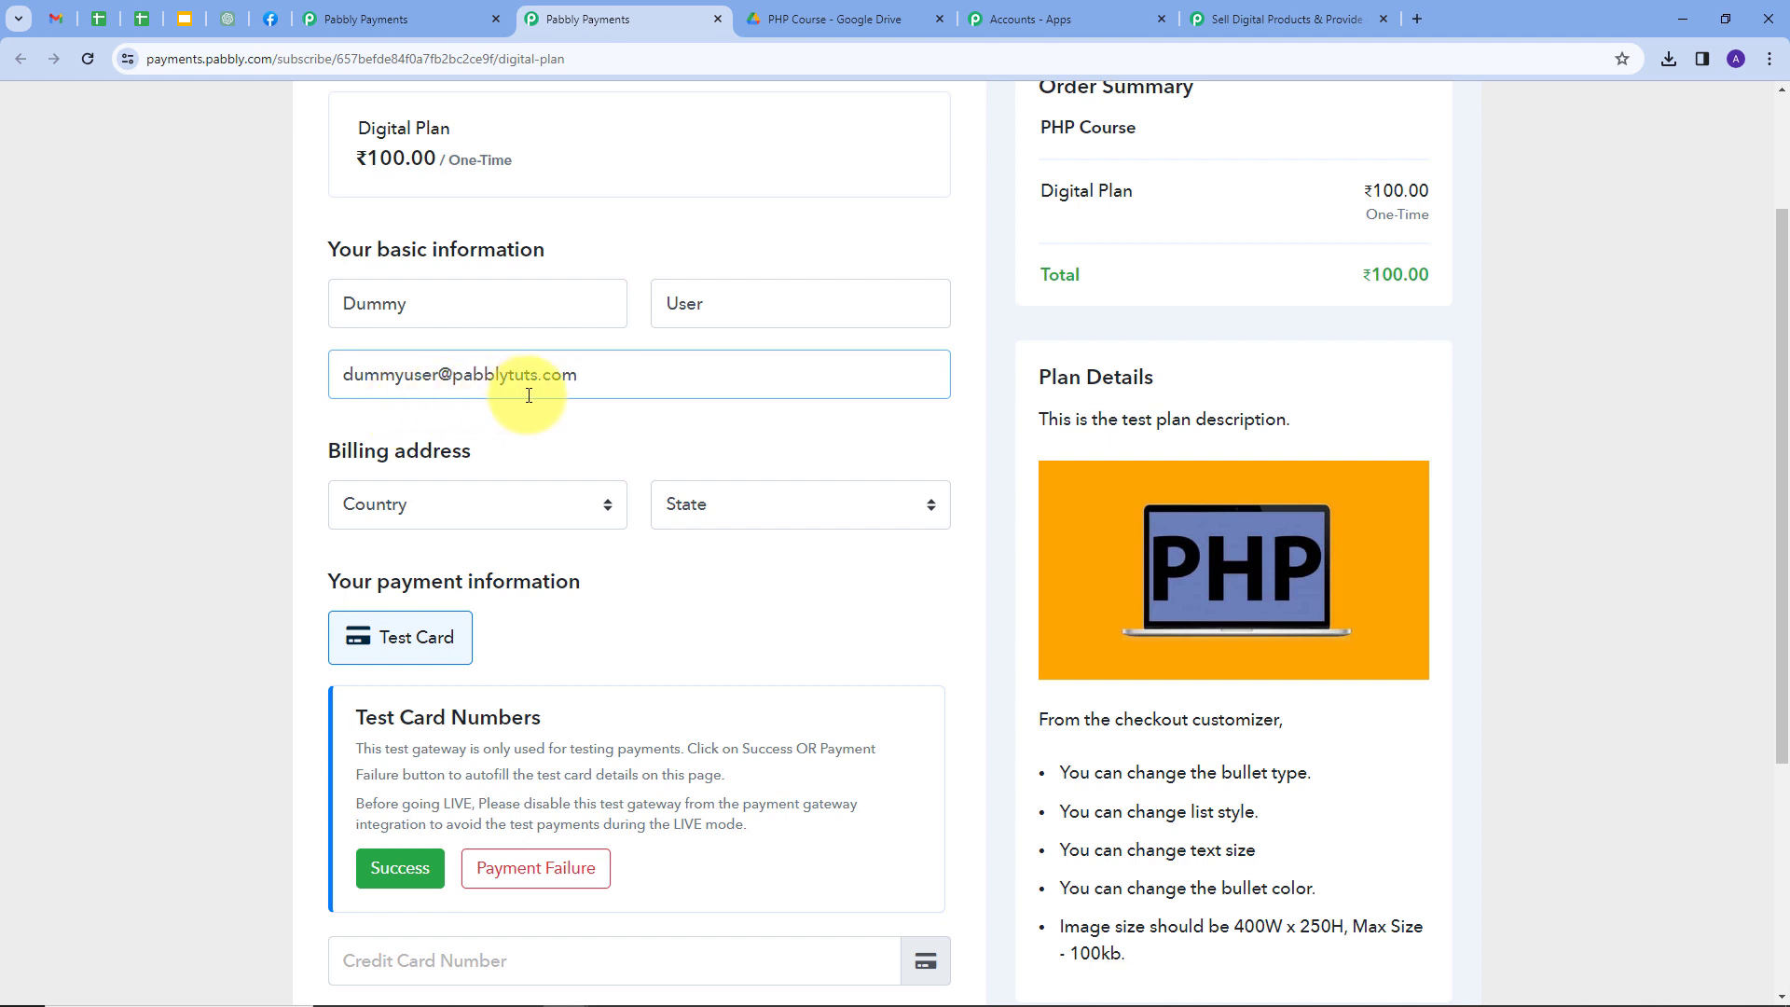
Set the billing country to India and the state to Madhya Pradesh.
scroll(417, 403, "down", 1)
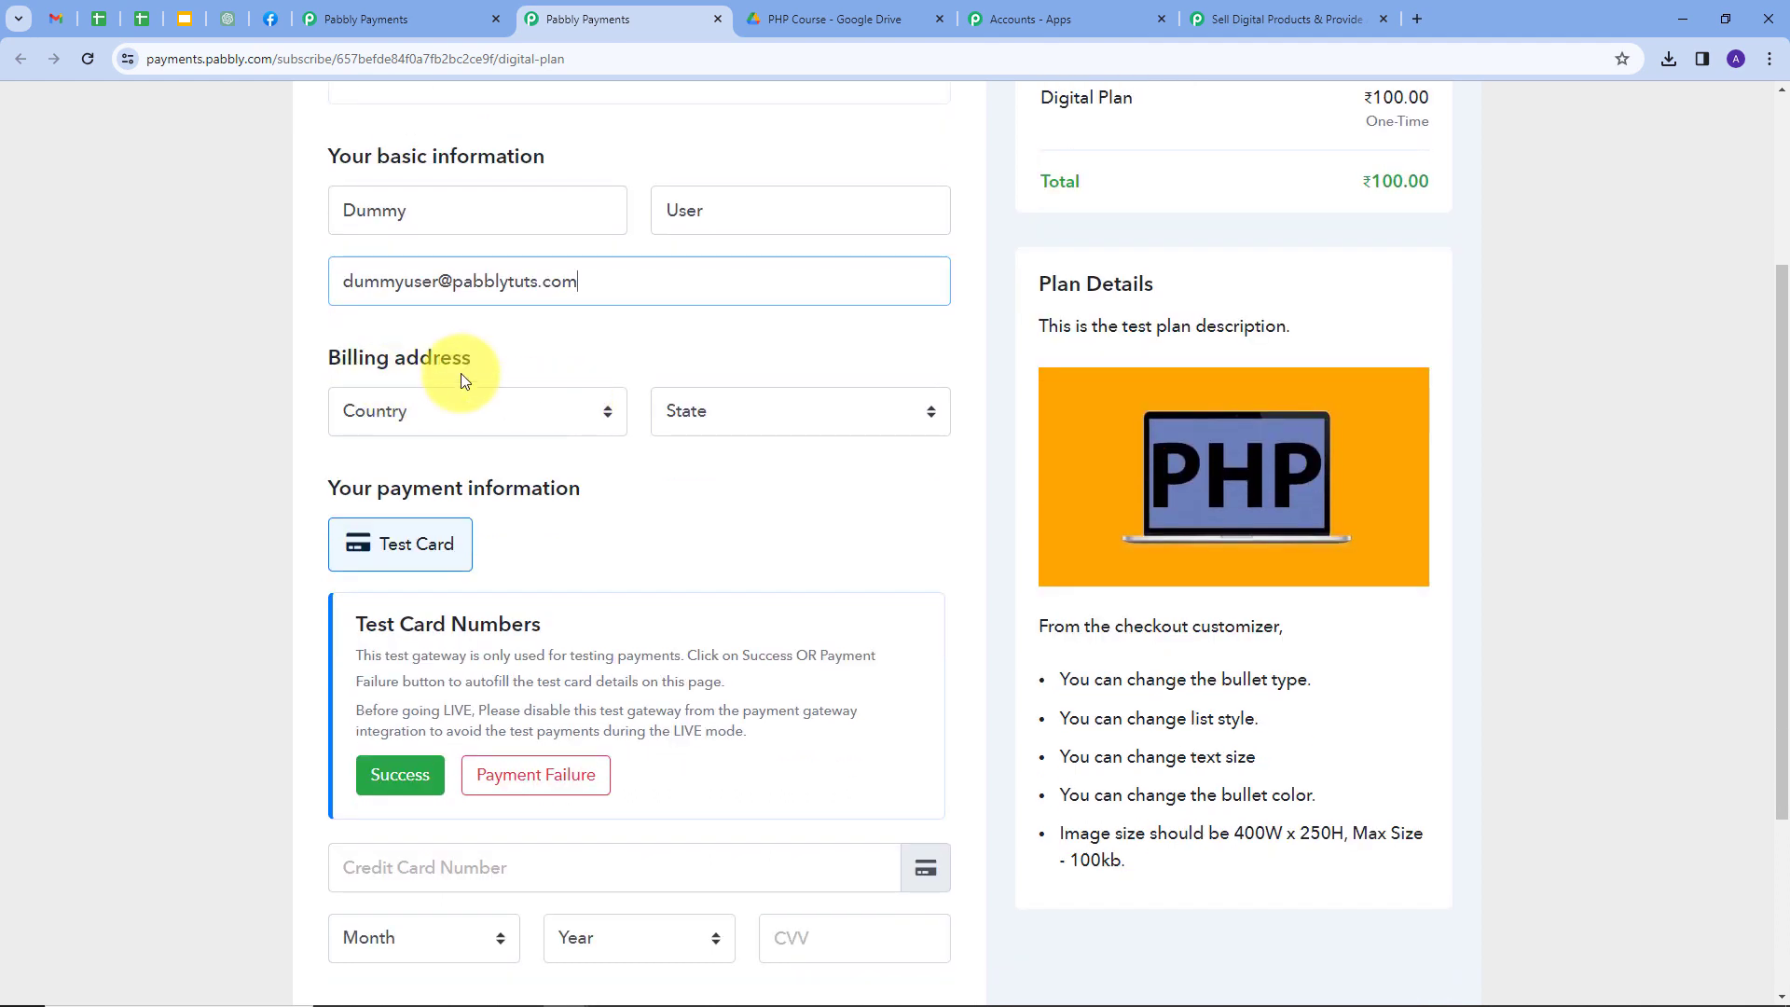
left_click(608, 412)
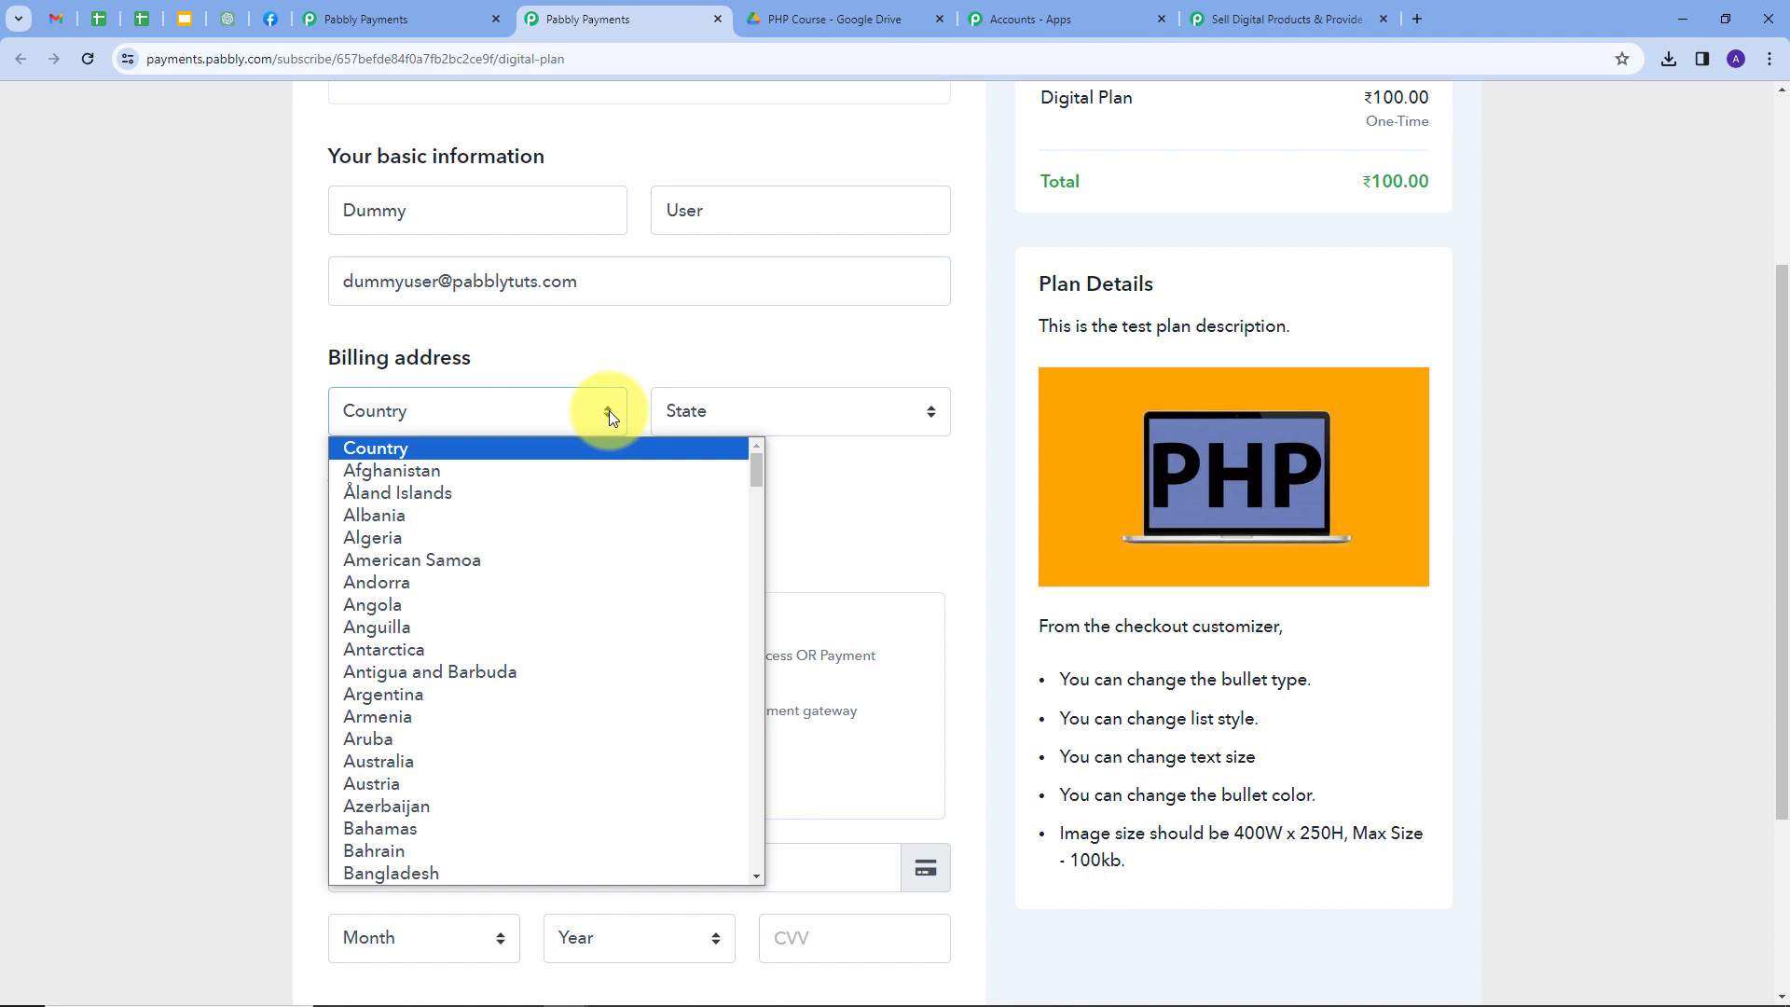
type("in")
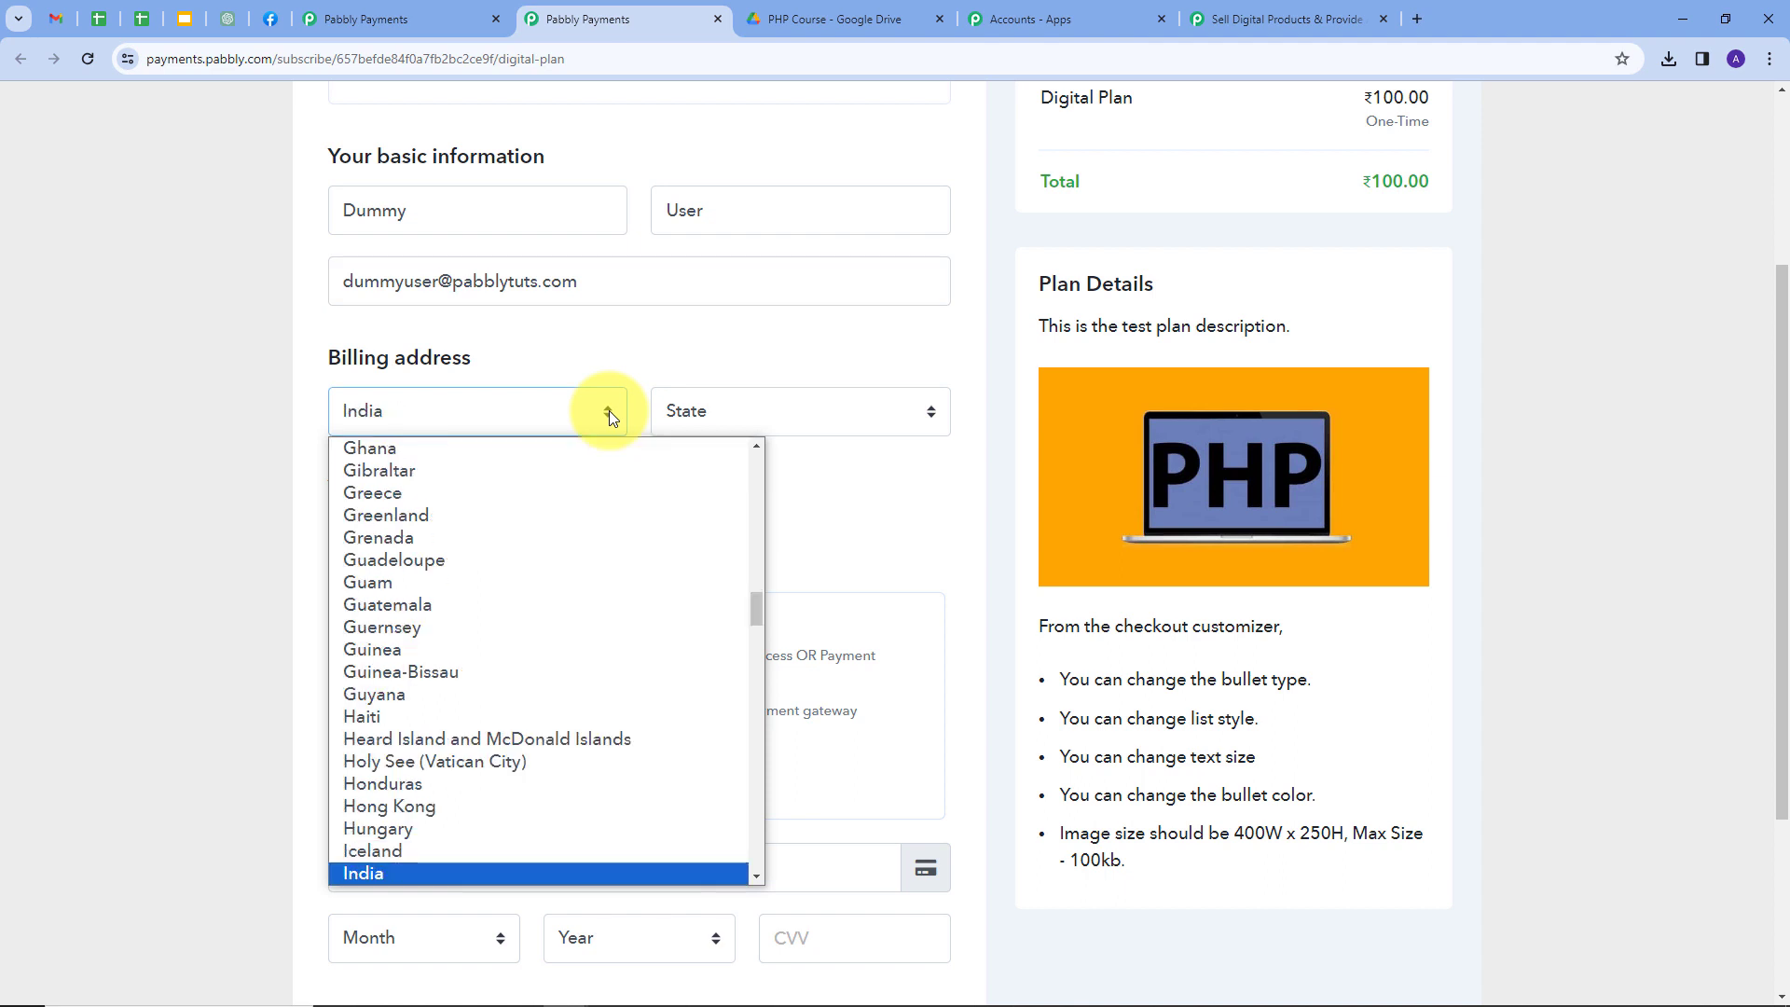
left_click(381, 875)
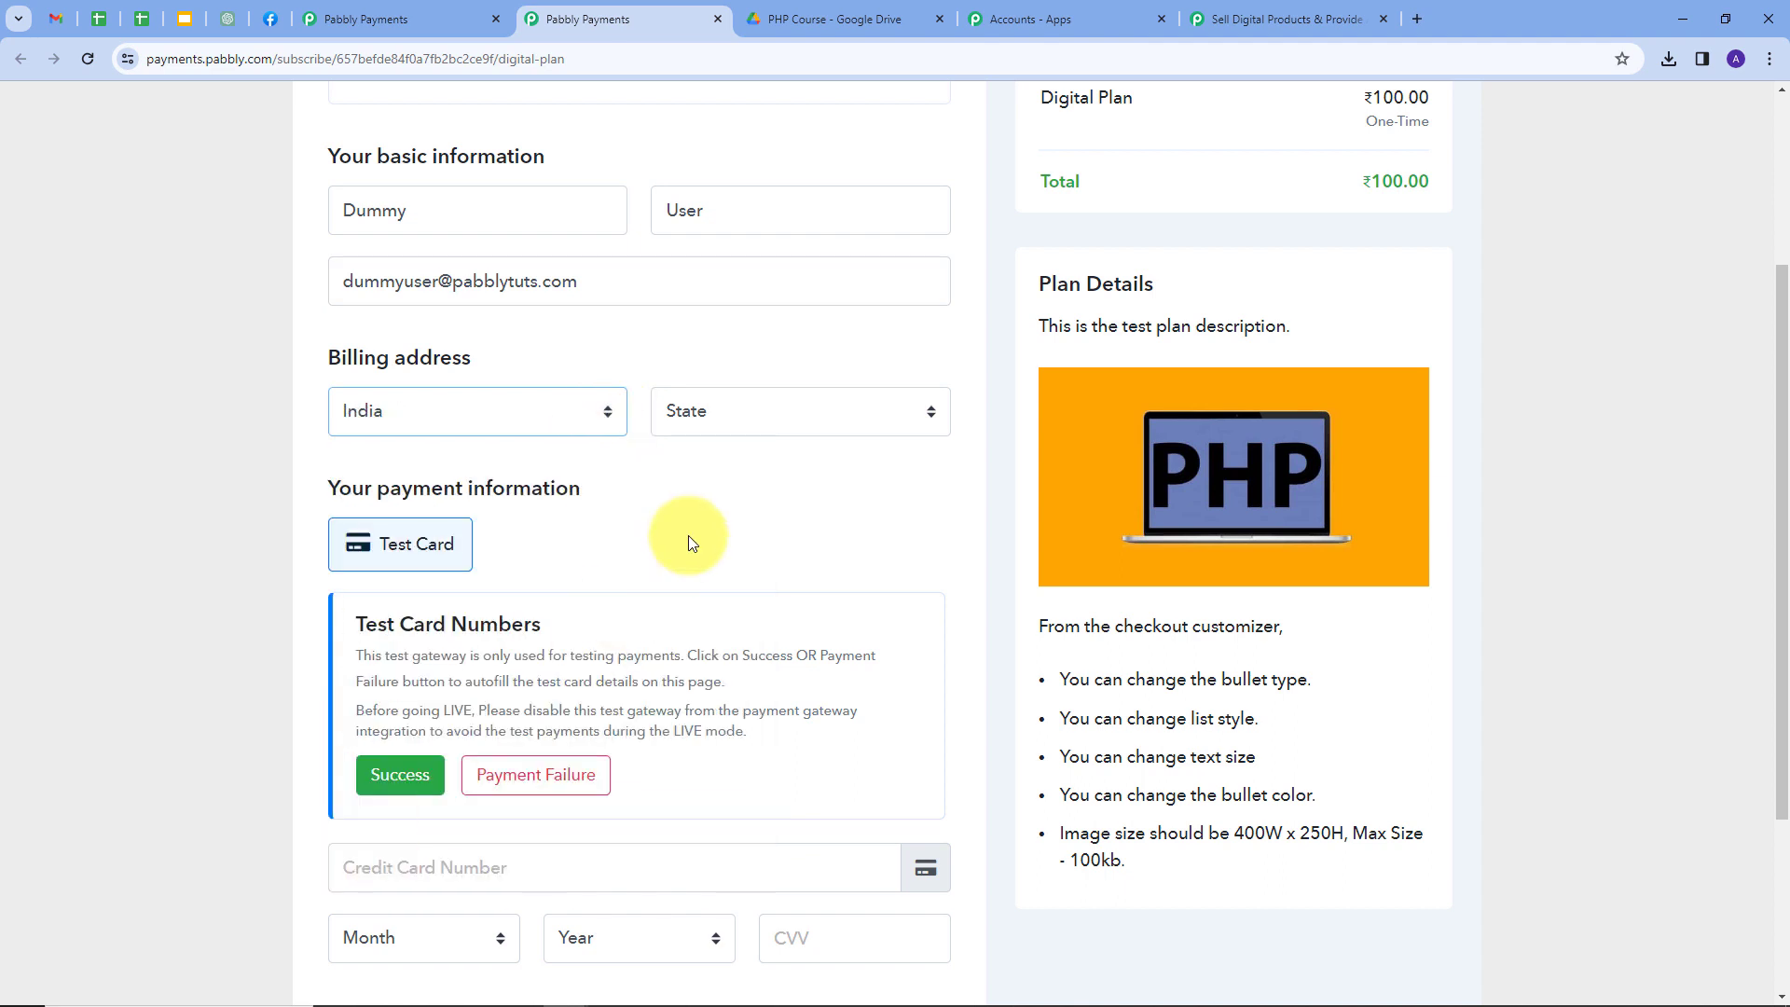
left_click(787, 418)
type("m")
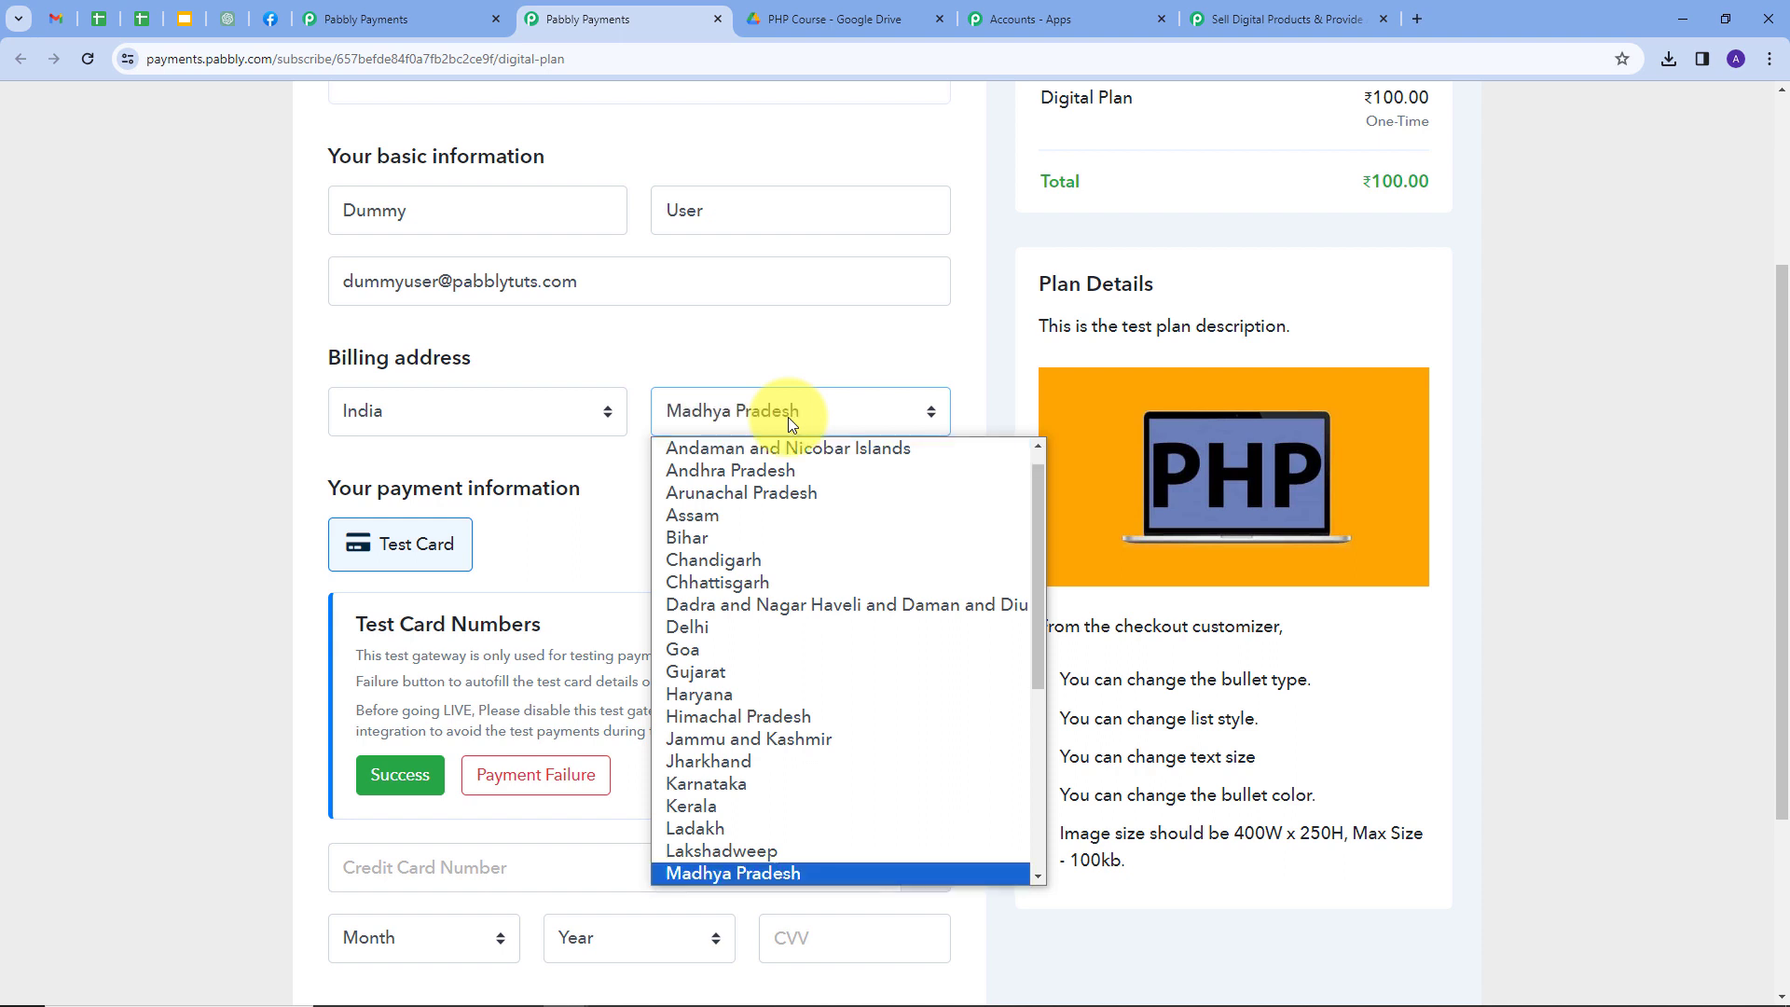
left_click(785, 876)
Autofill the successful test card details and complete the order.
scroll(623, 505, "down", 1)
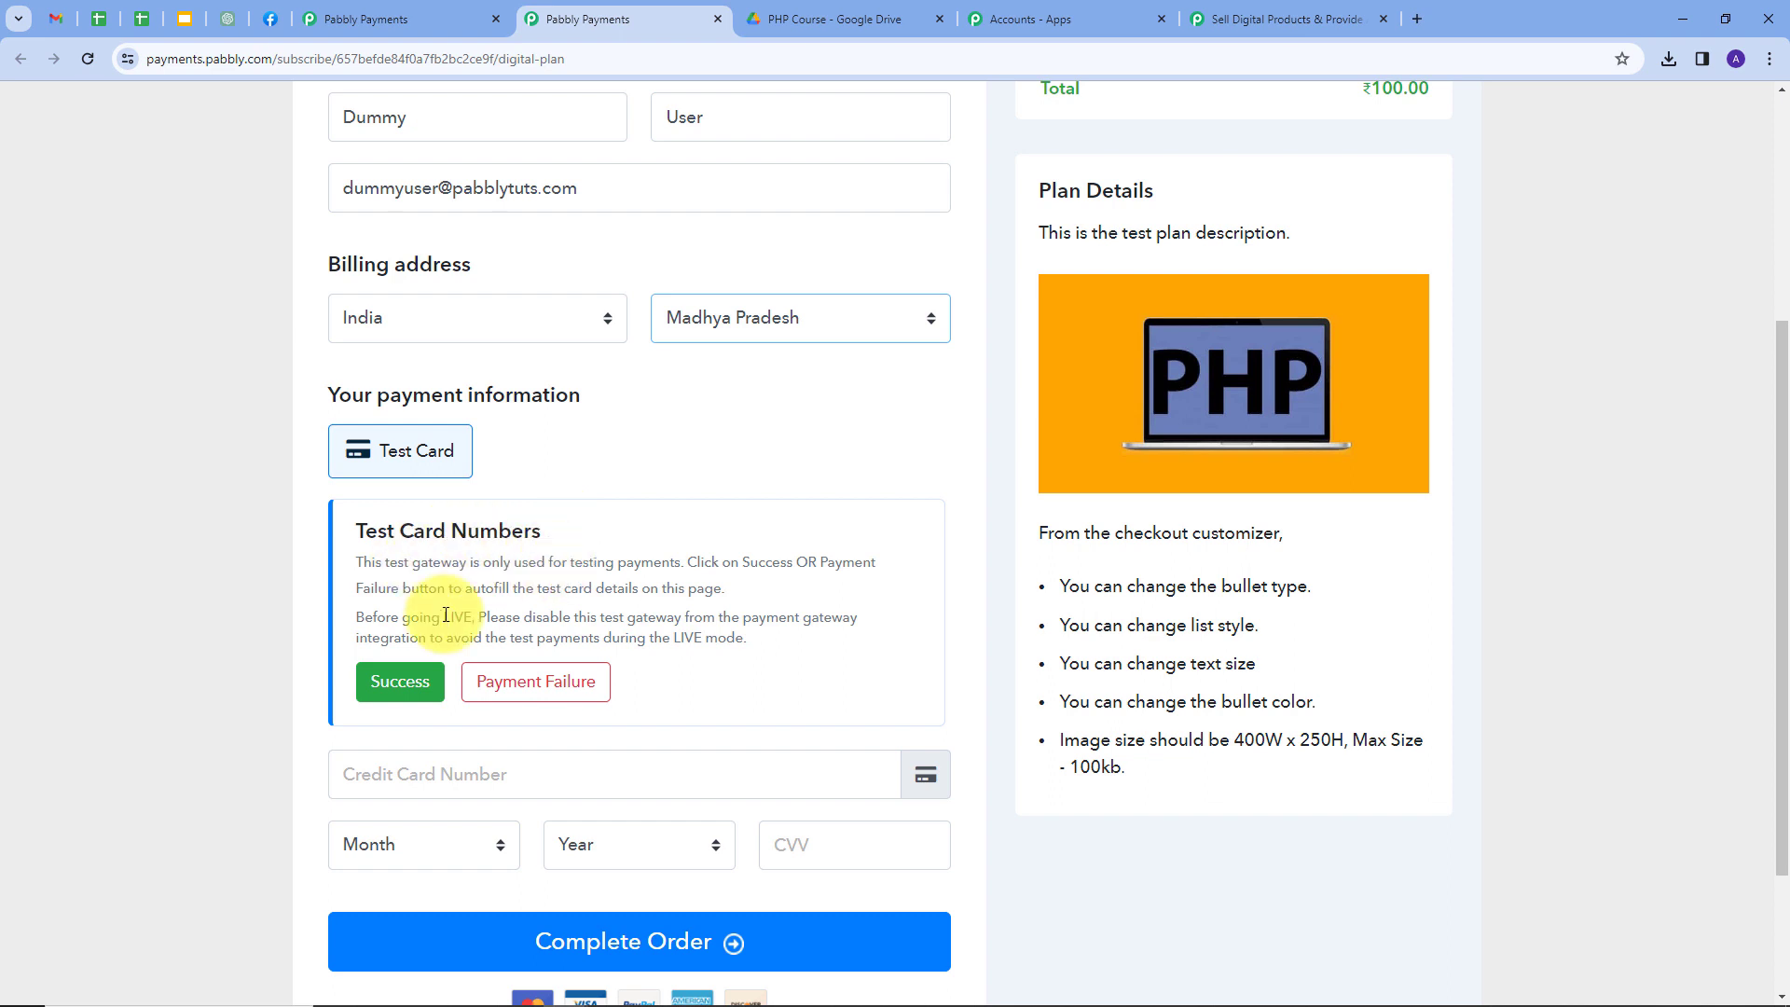
left_click(410, 690)
scroll(373, 685, "down", 1)
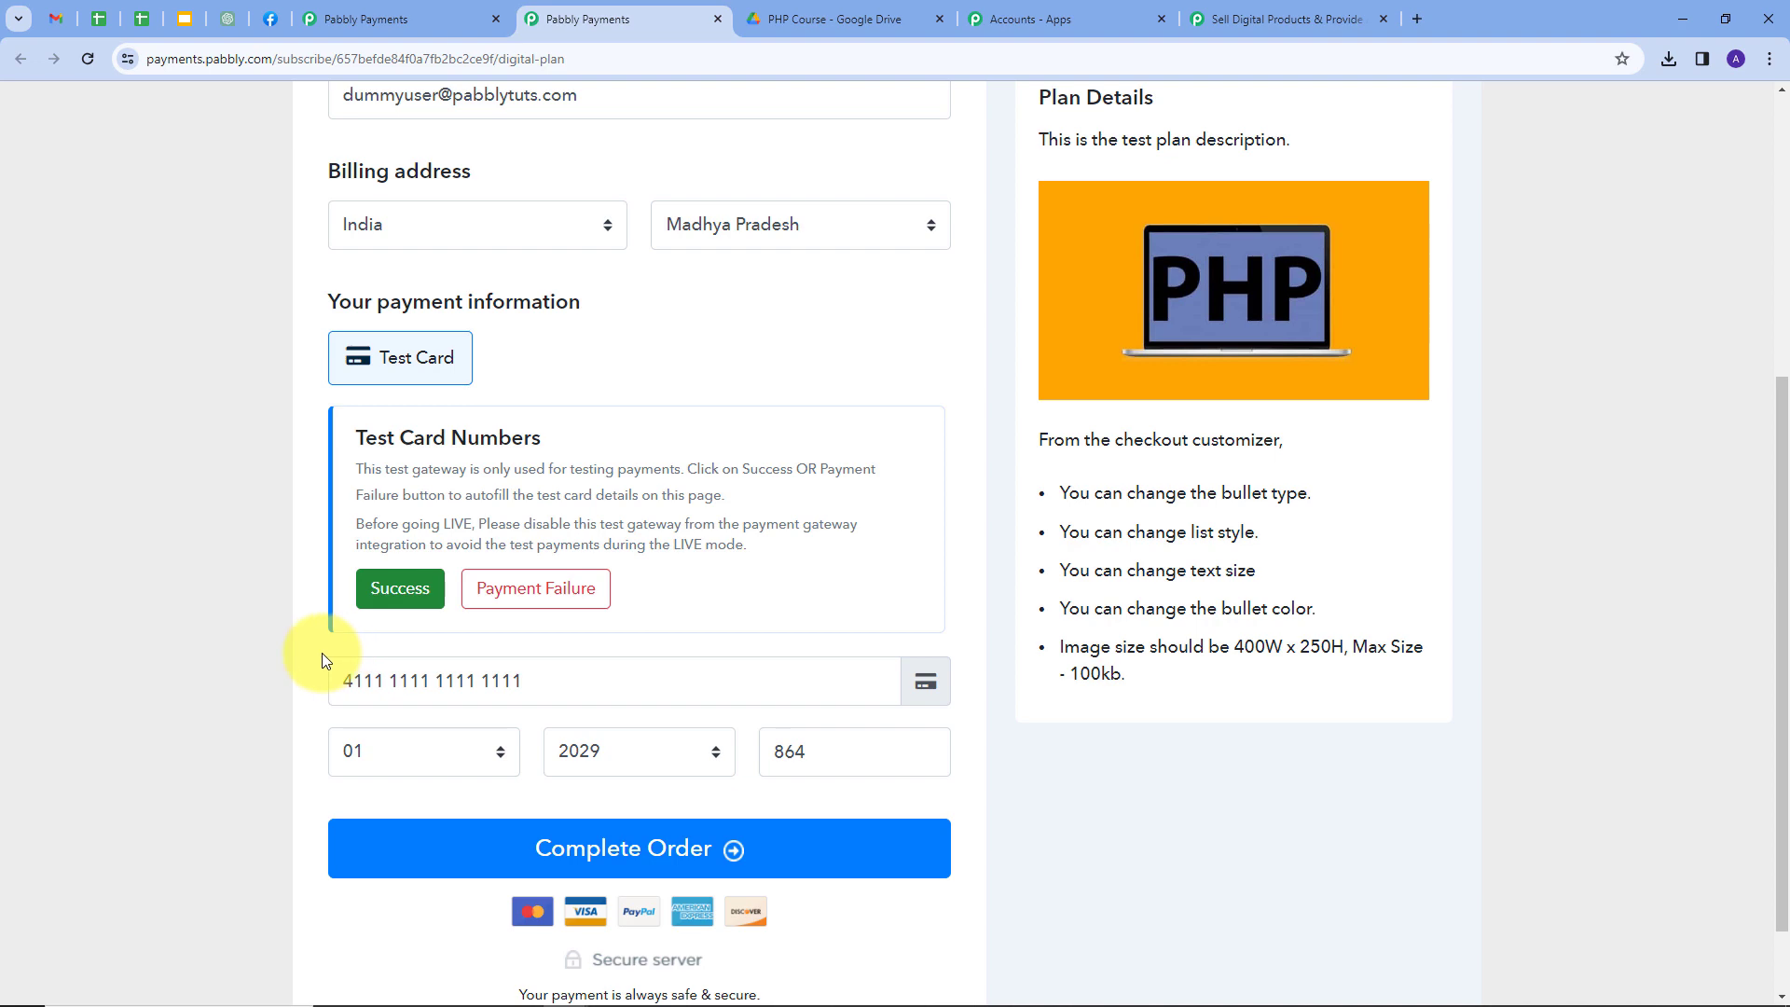
left_click(614, 850)
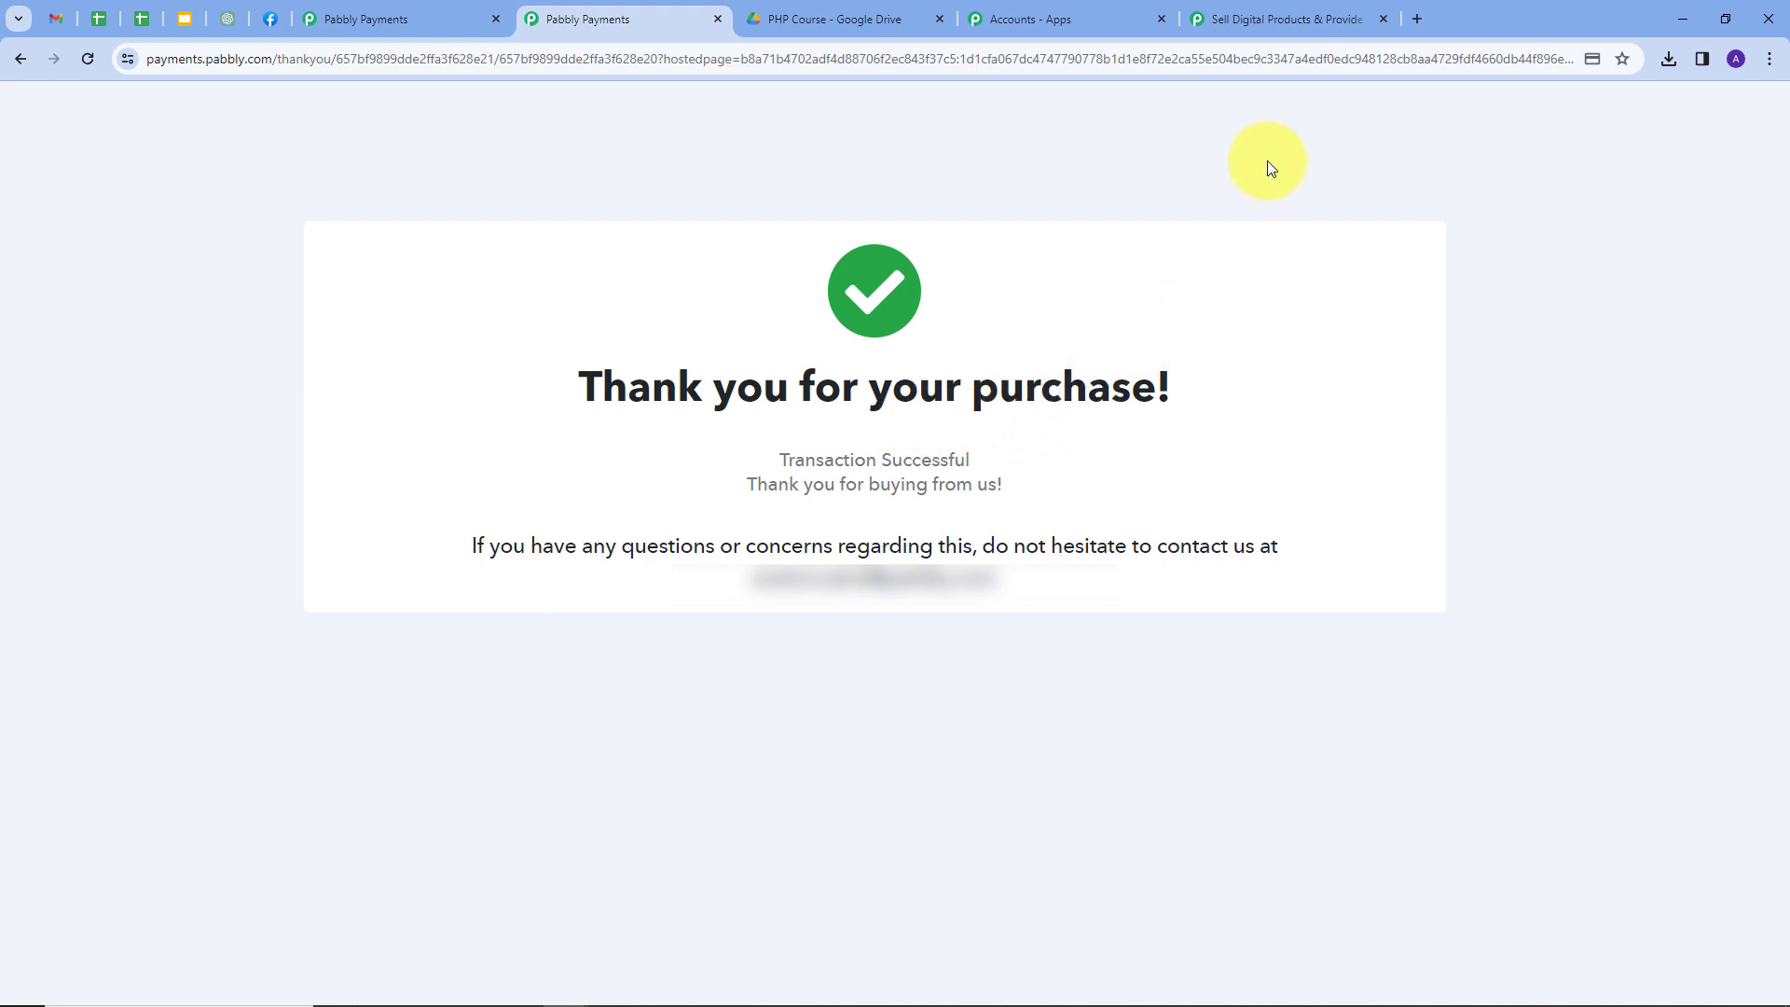
In Pabbly Connect's captured response, check the payment_success event type, buyer's first and last name, and email.
left_click(1274, 24)
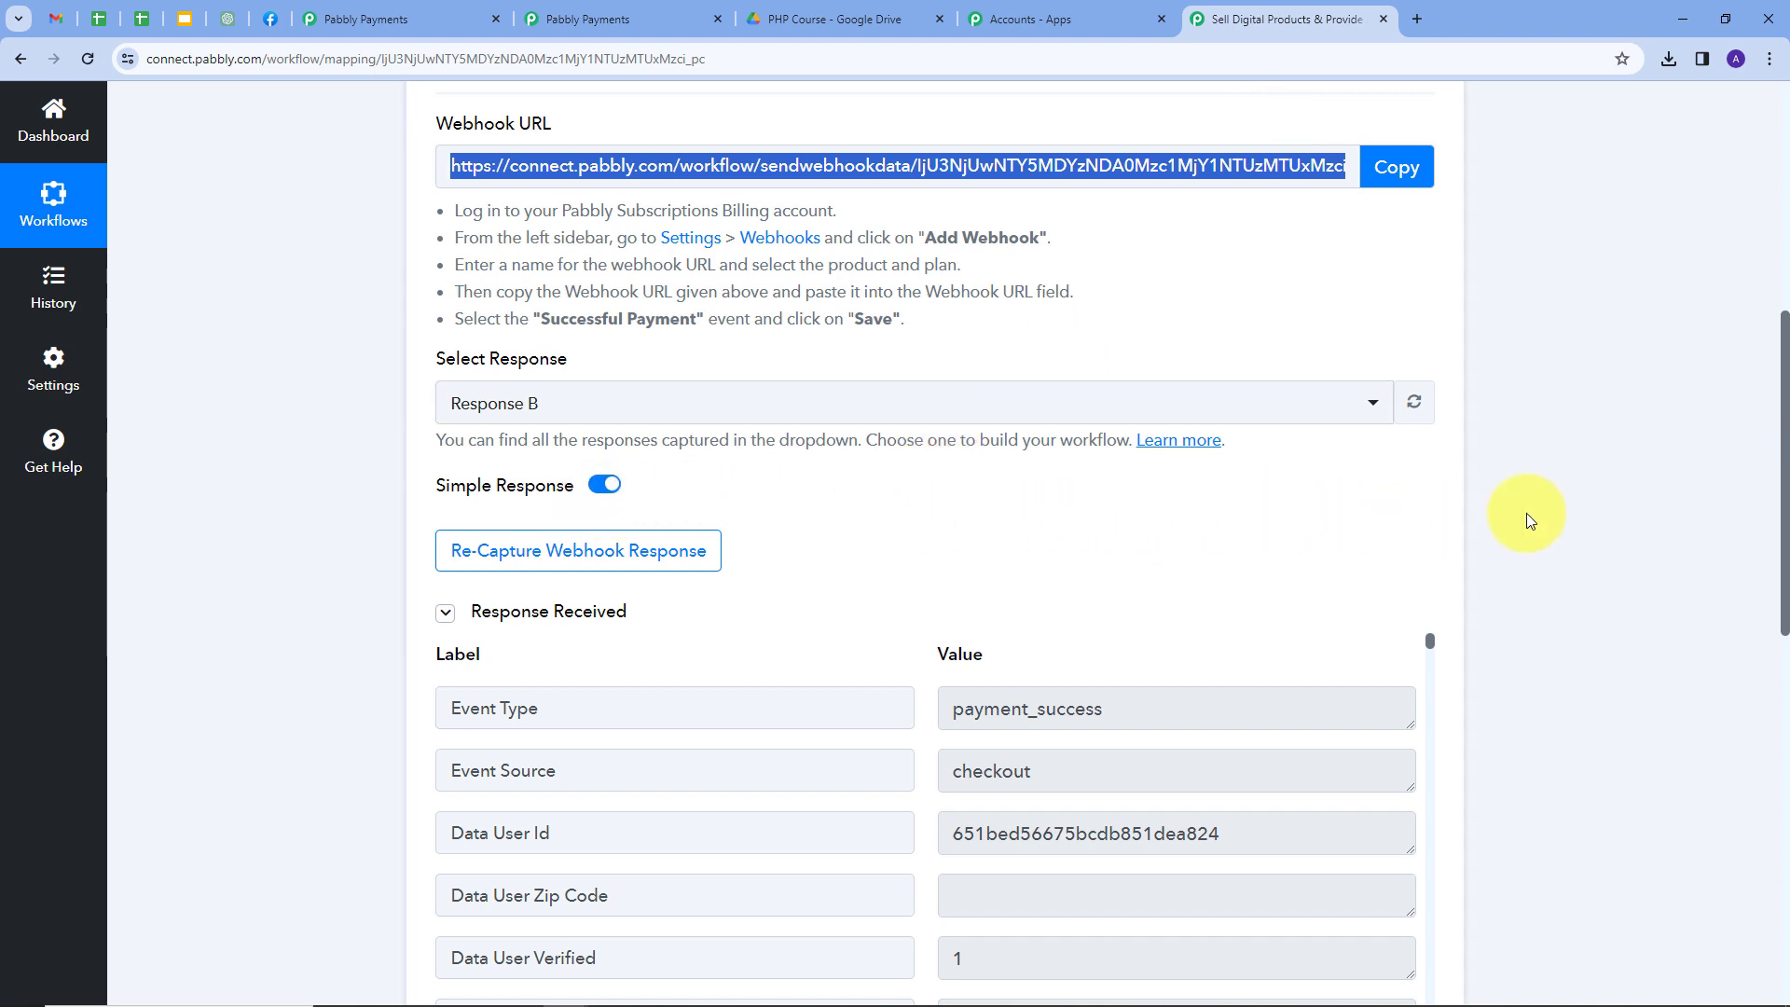
scroll(1527, 519, "down", 3)
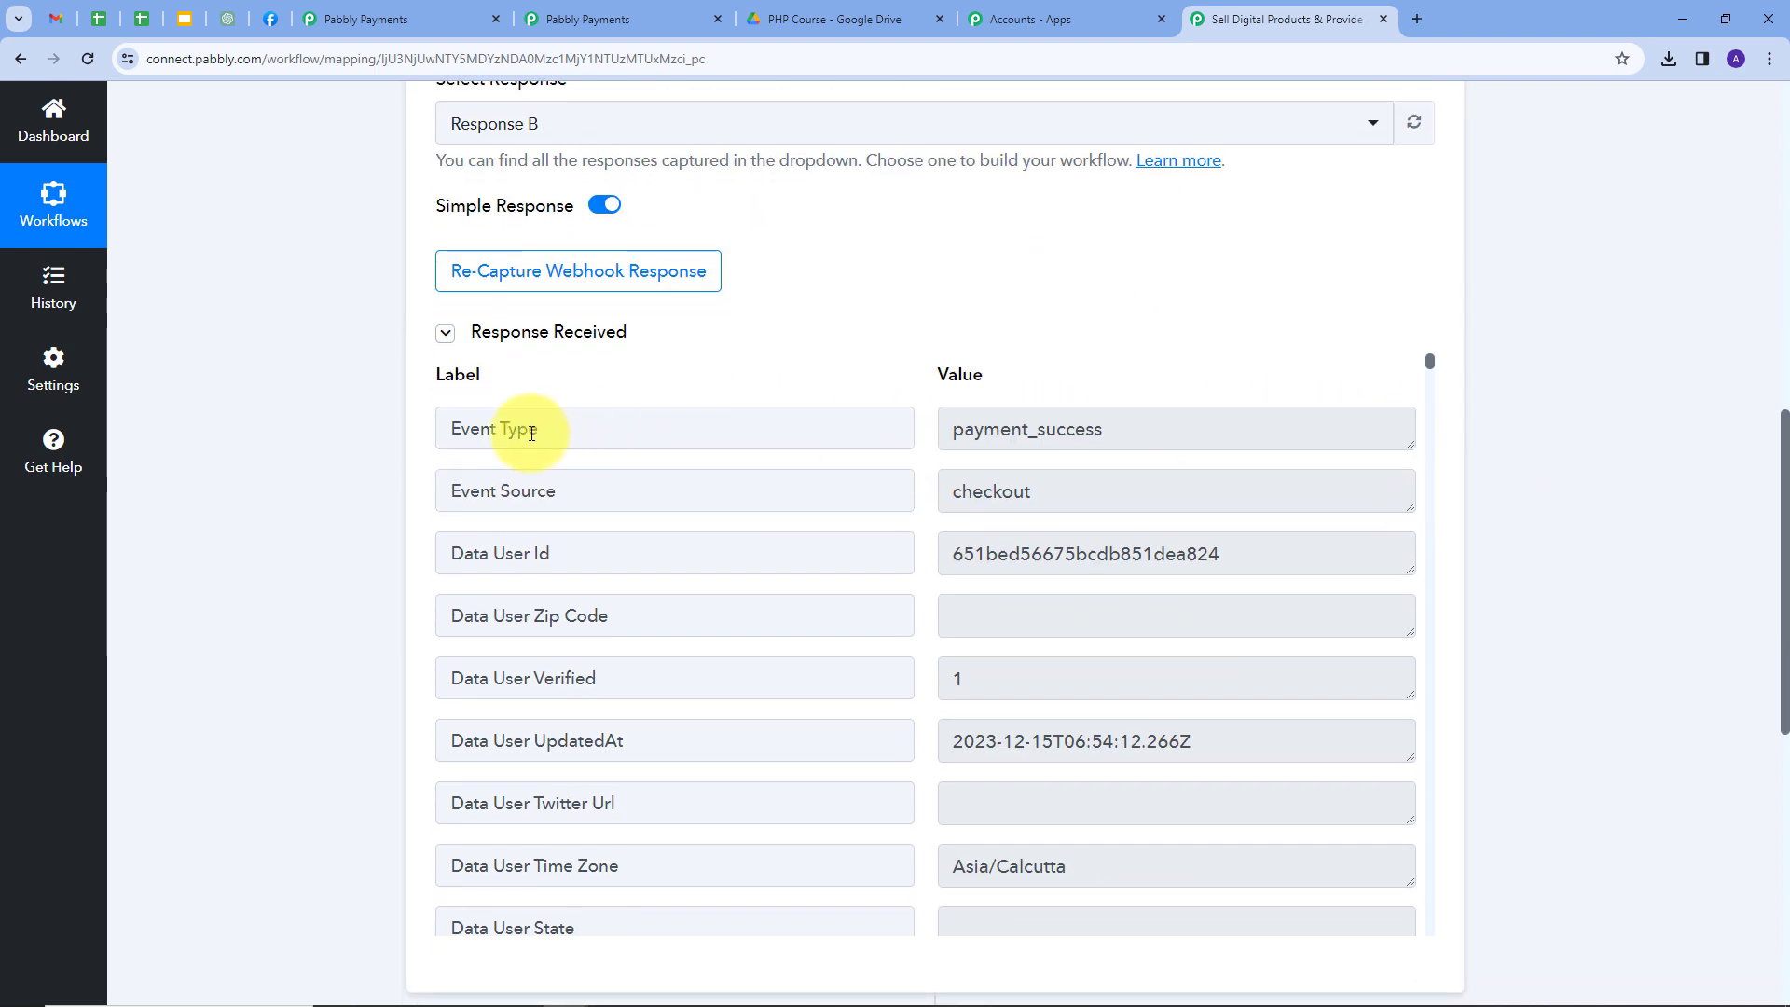
left_click(935, 441)
double_click(1002, 429)
scroll(1159, 416, "down", 10)
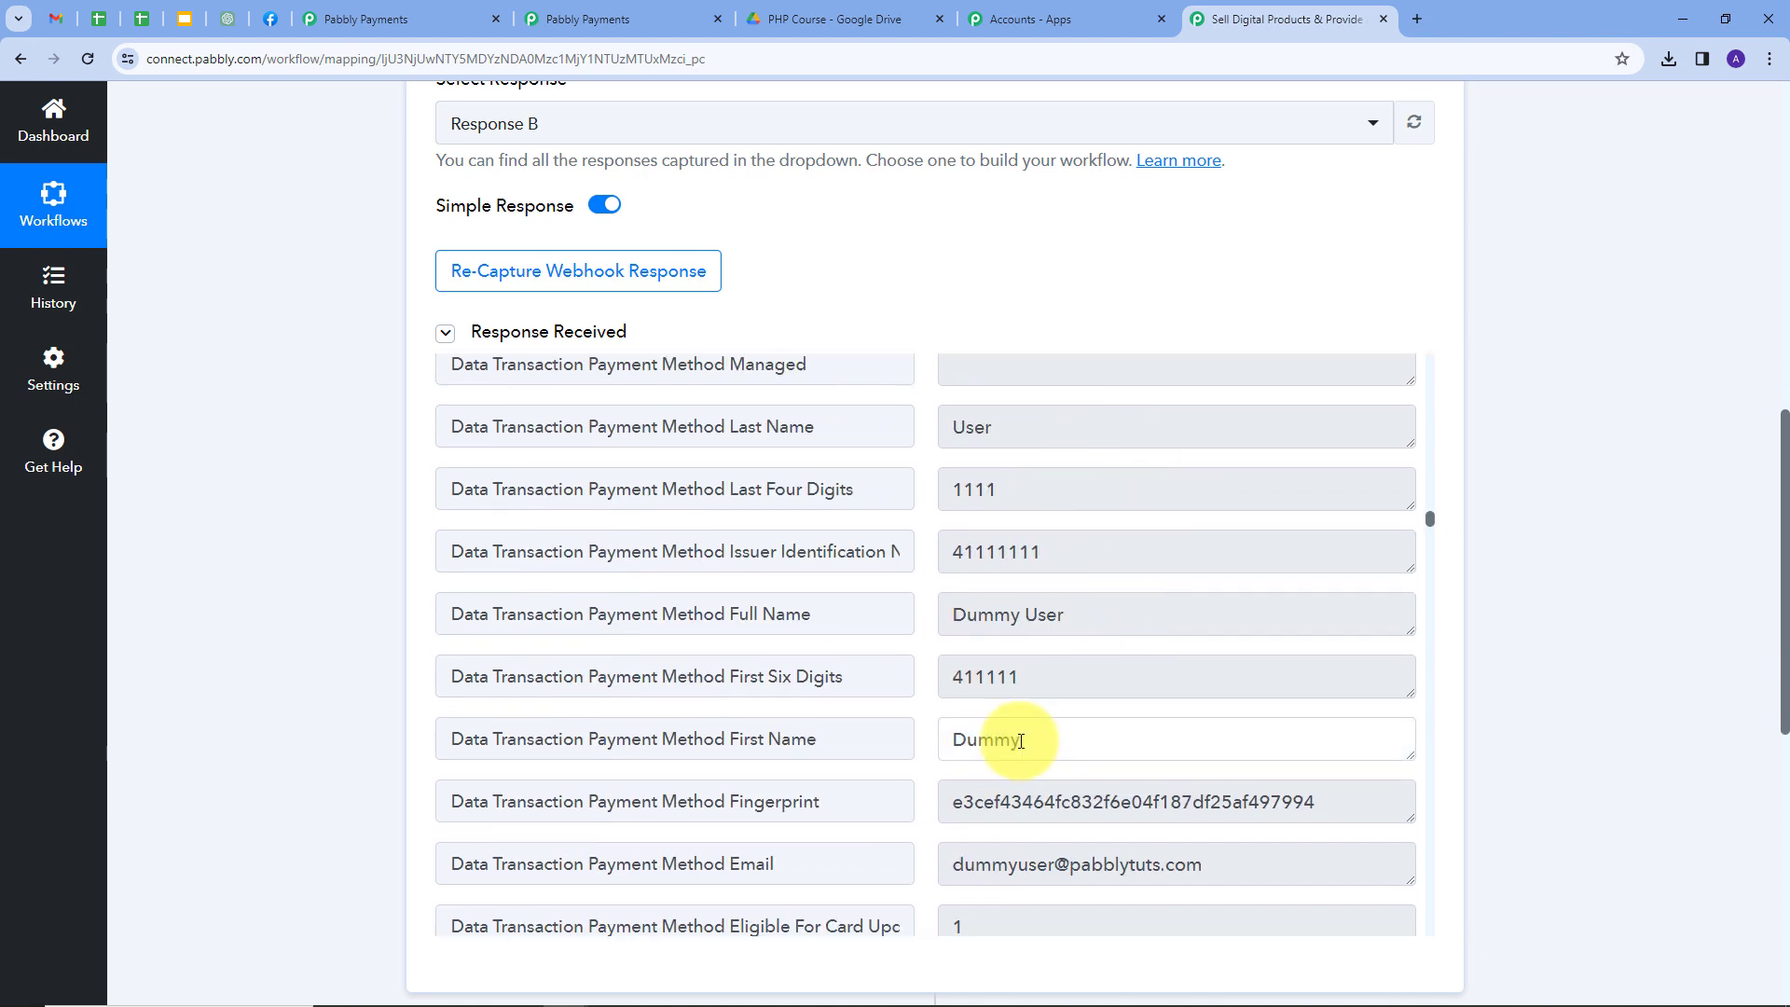
double_click(979, 738)
double_click(953, 427)
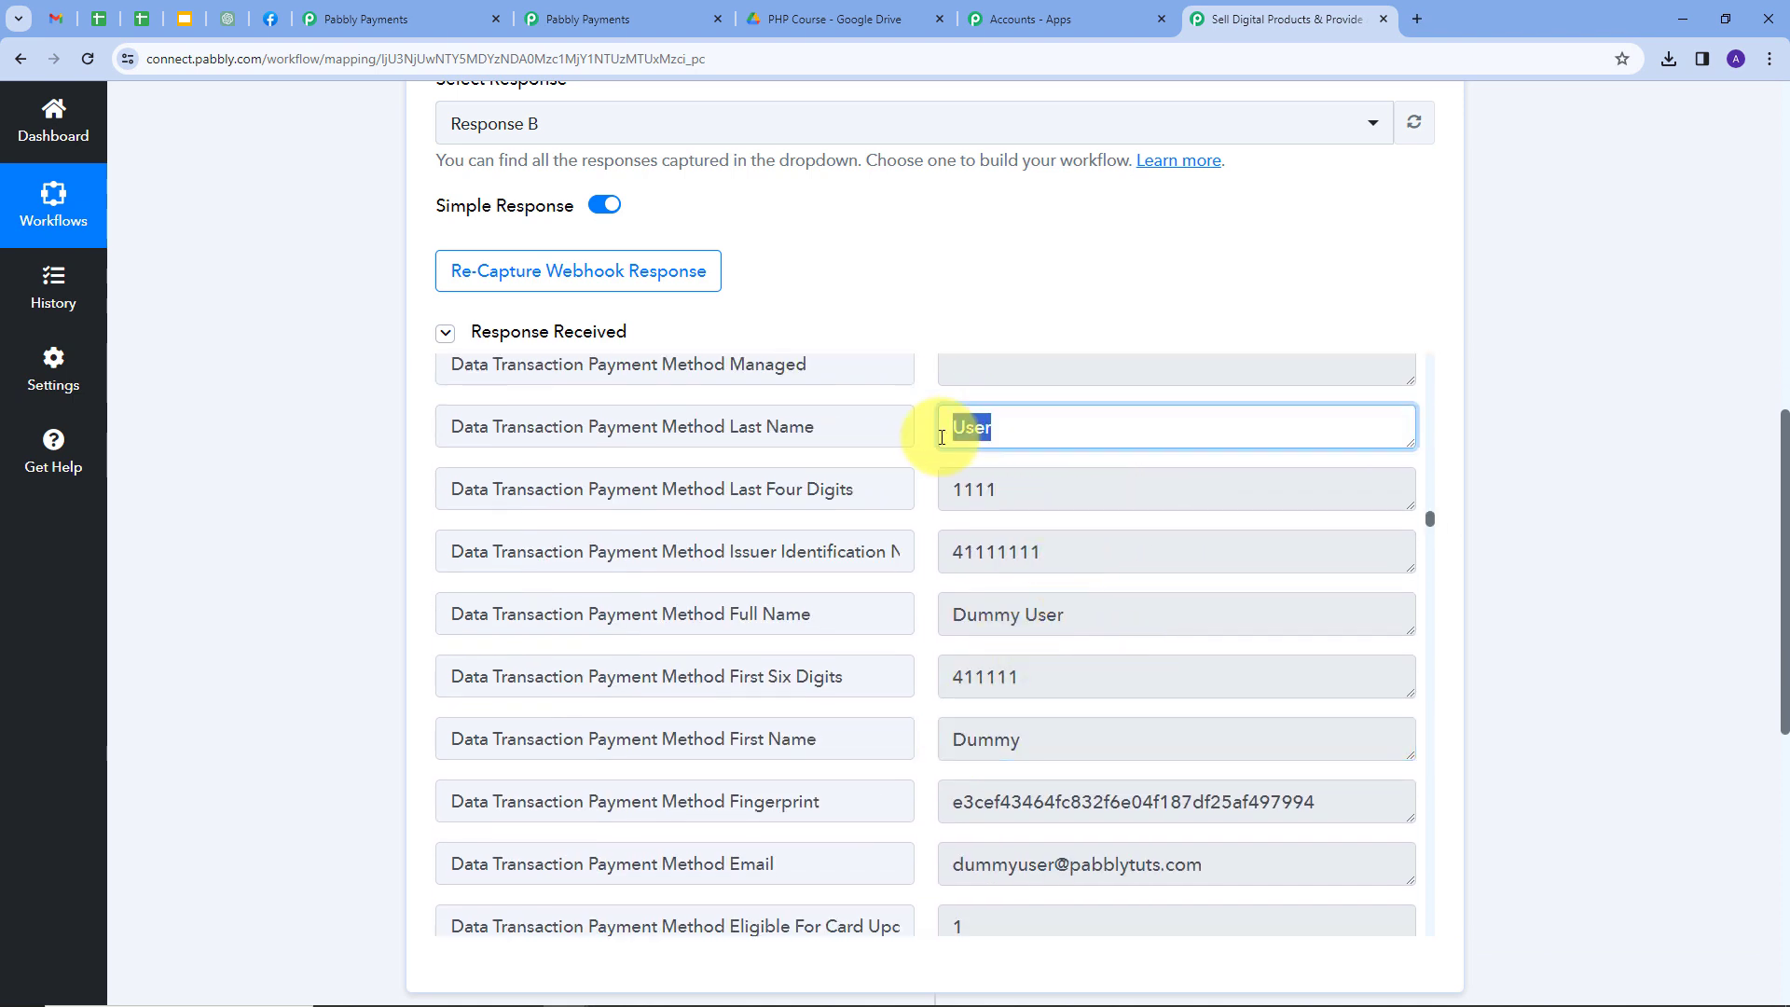
scroll(1167, 740, "down", 1)
left_click_drag(1250, 772, 942, 824)
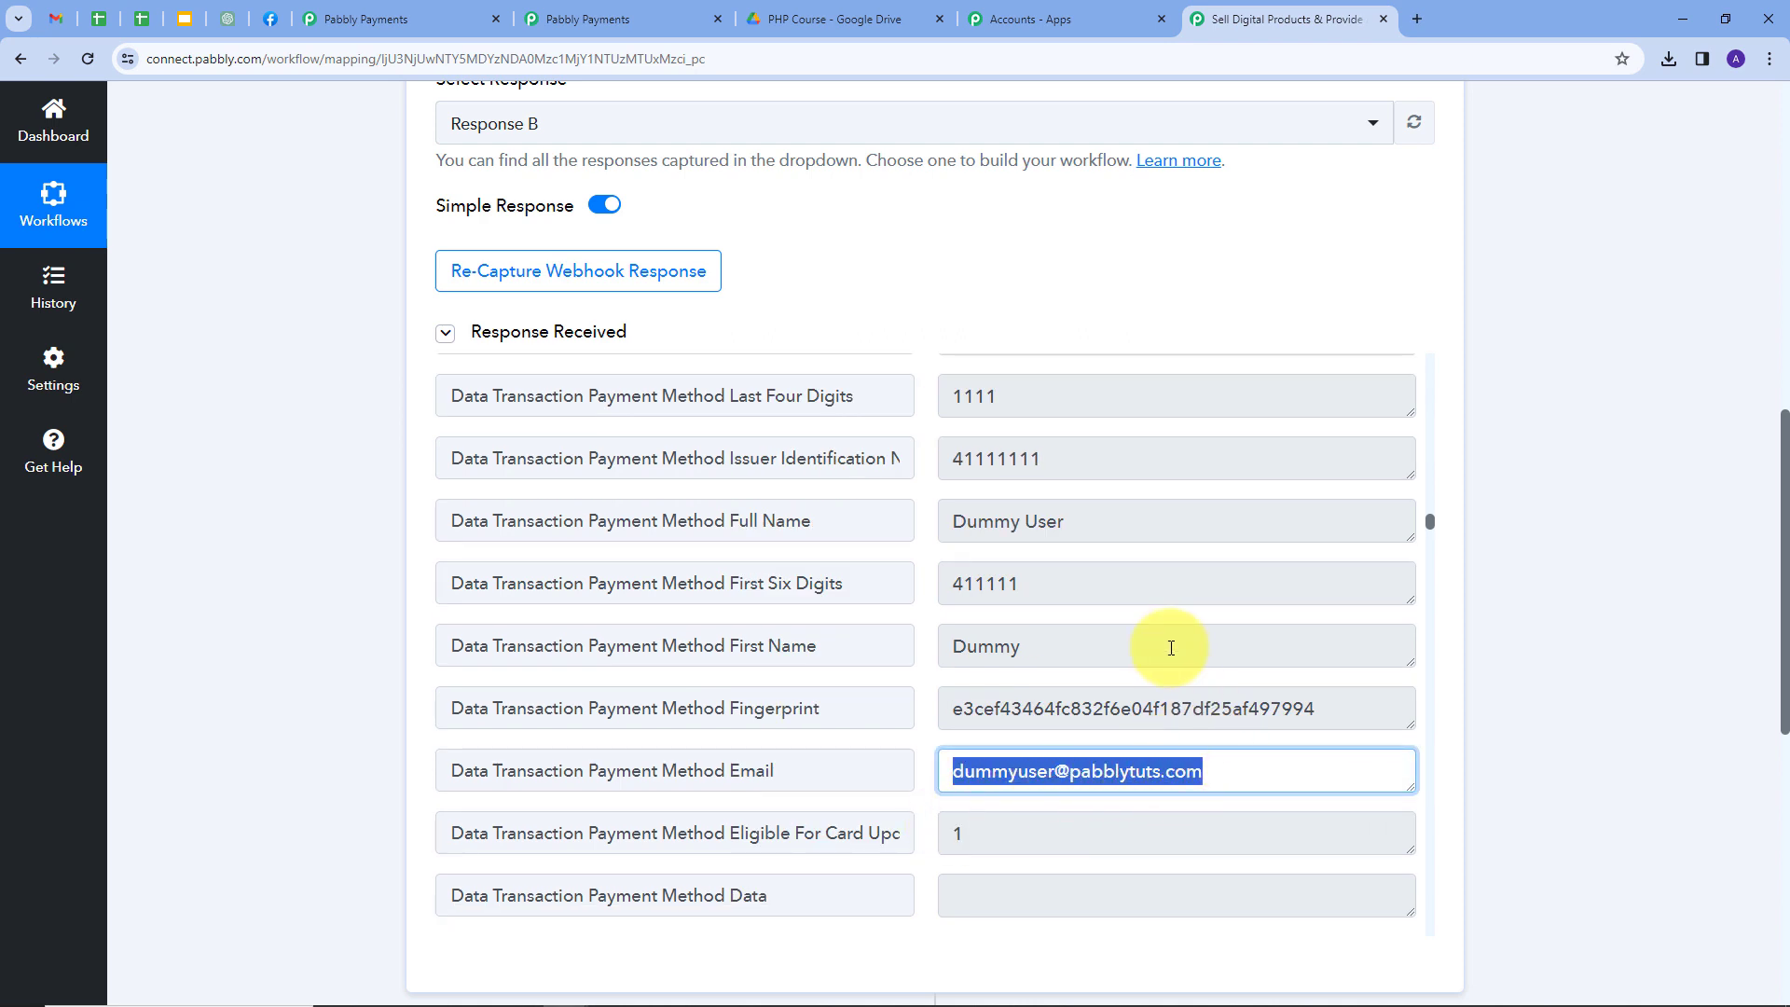
Check the response's Digital Plan plan name, PHP Course product name and the customer's email.
scroll(1123, 551, "down", 4)
left_click_drag(1031, 647, 887, 647)
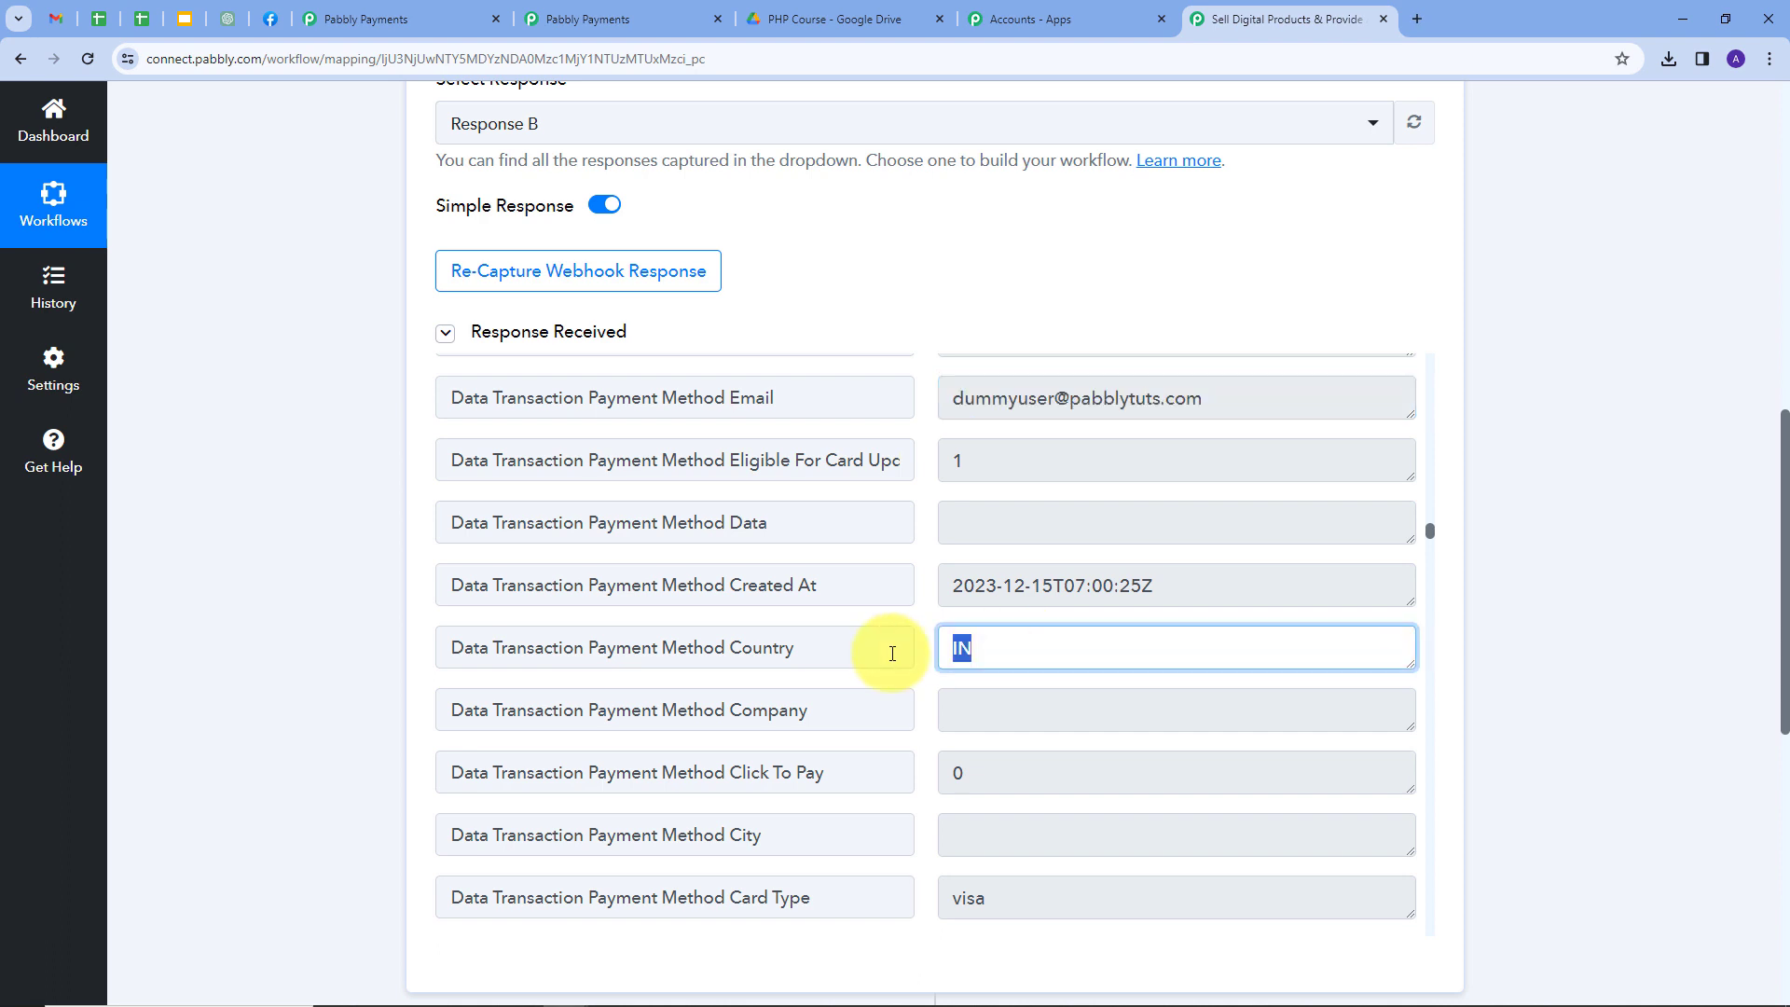
scroll(1088, 632, "down", 4)
scroll(1095, 625, "down", 5)
left_click_drag(1082, 602, 933, 612)
scroll(1063, 546, "down", 8)
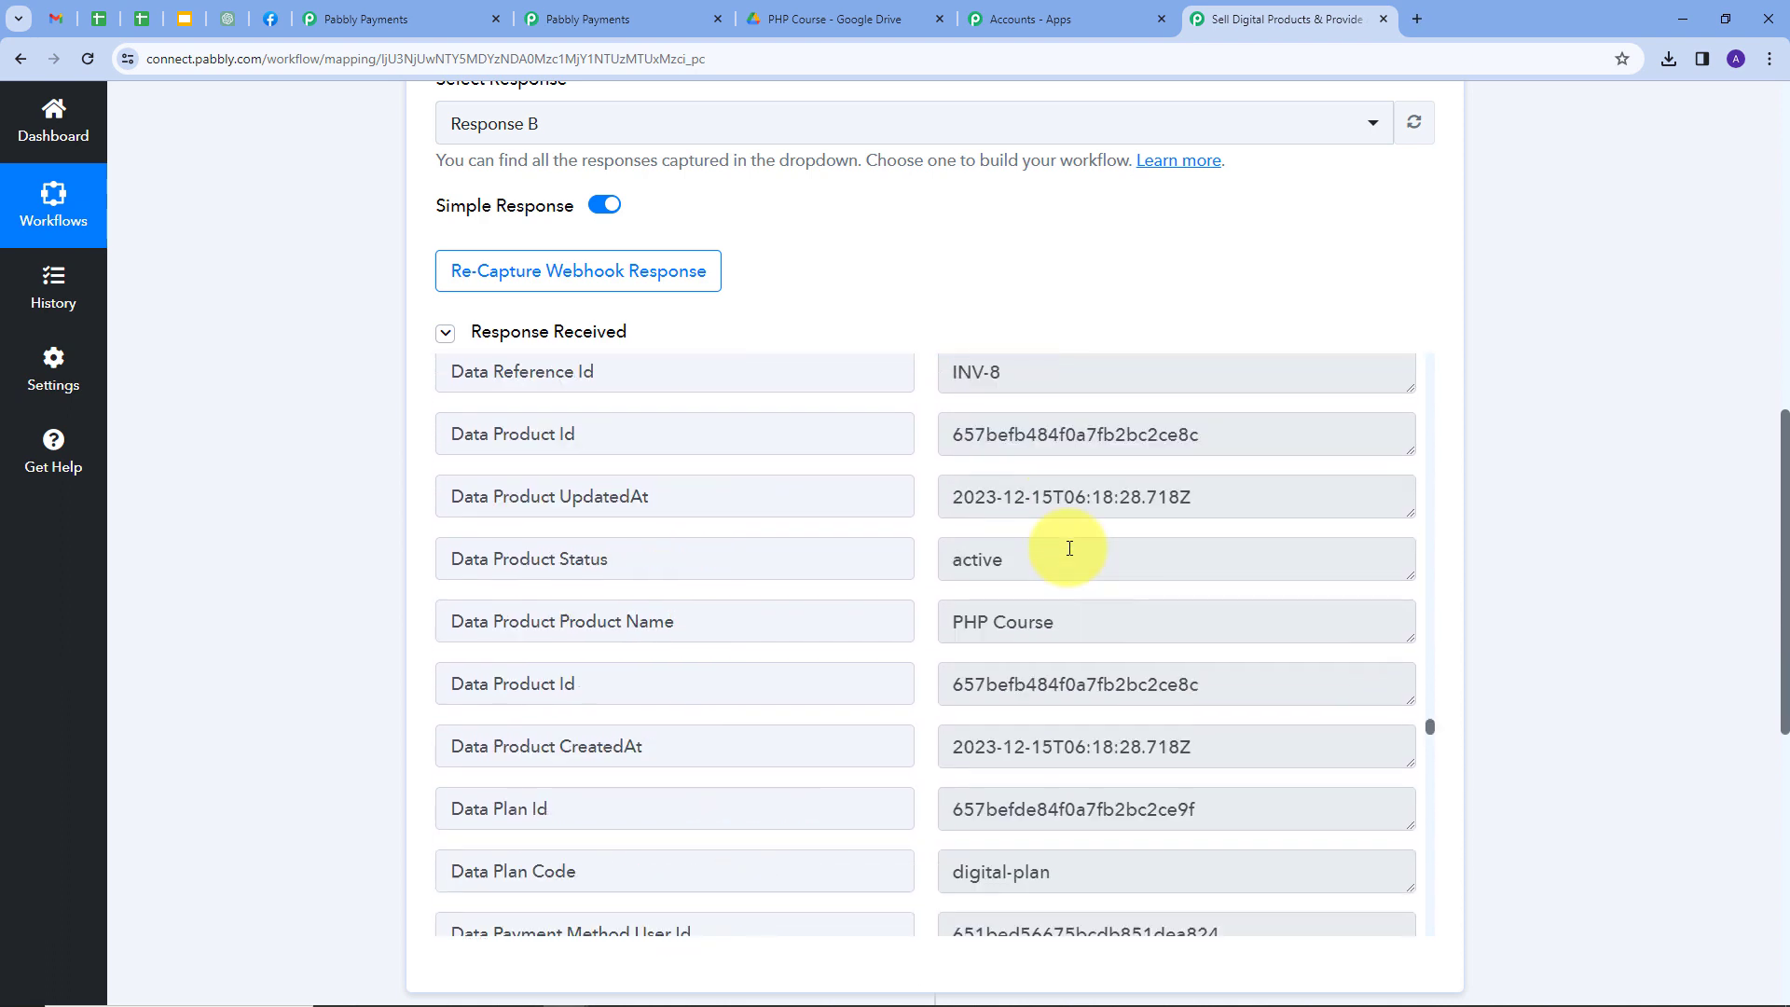
left_click_drag(1081, 621, 947, 641)
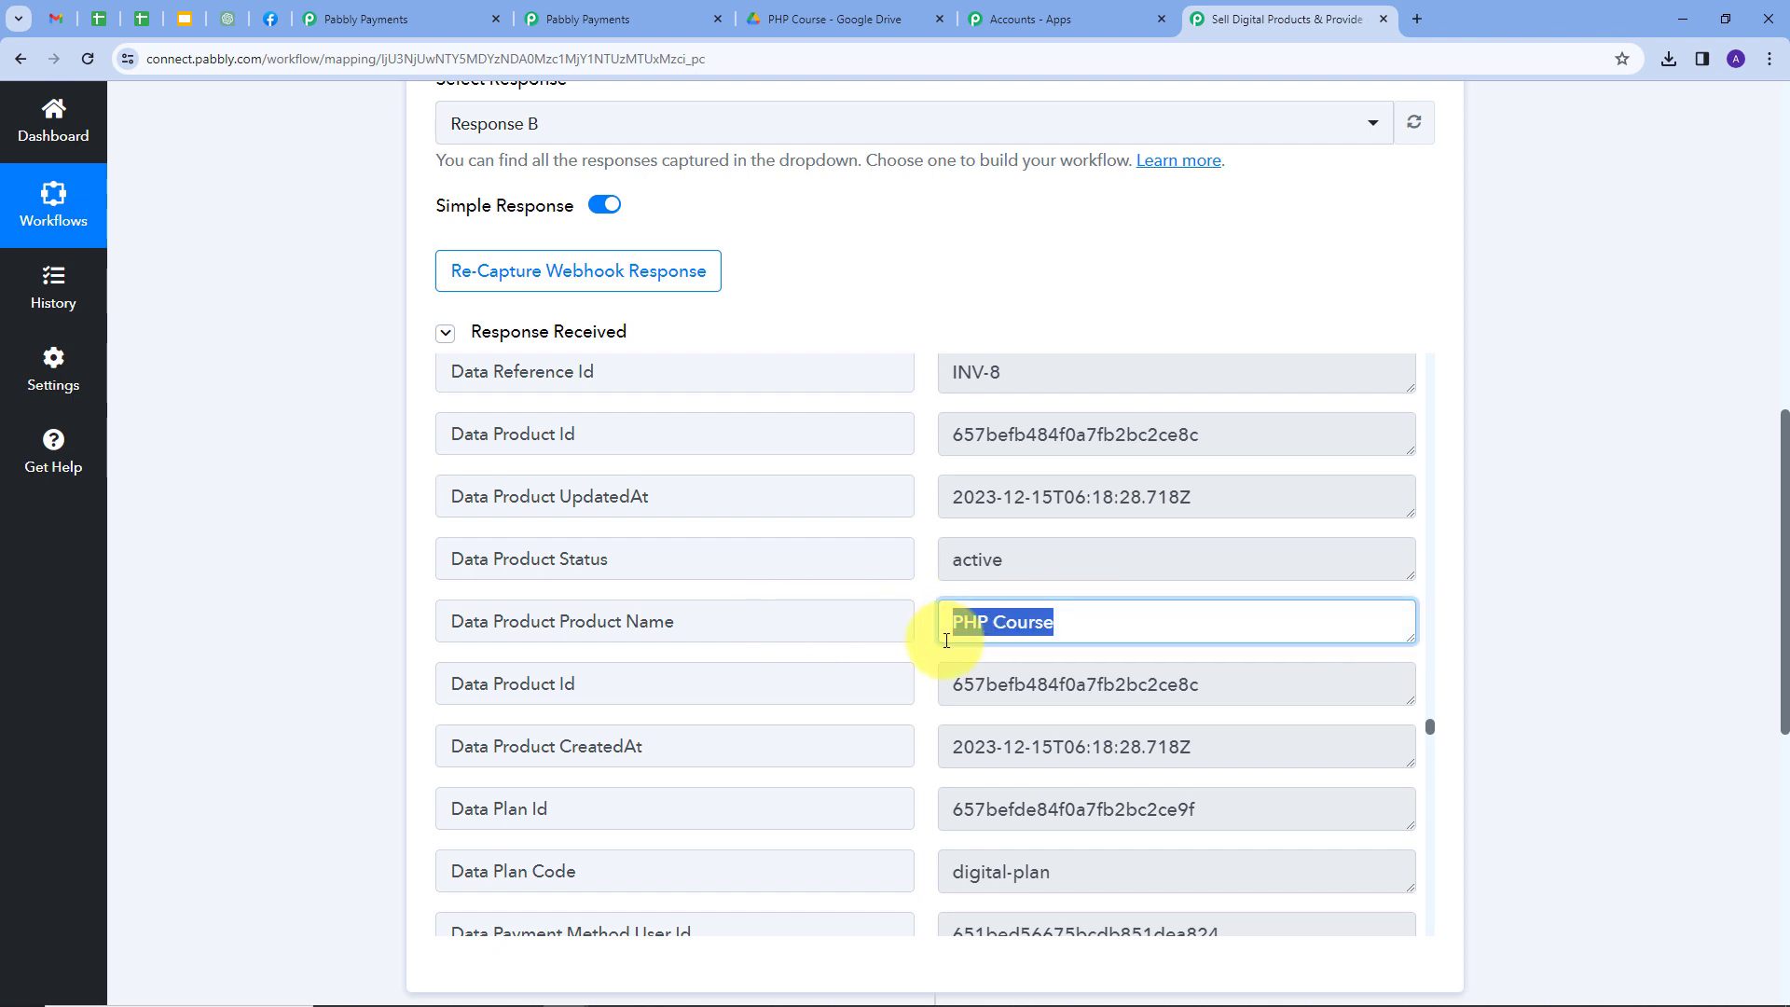
scroll(1060, 591, "up", 3)
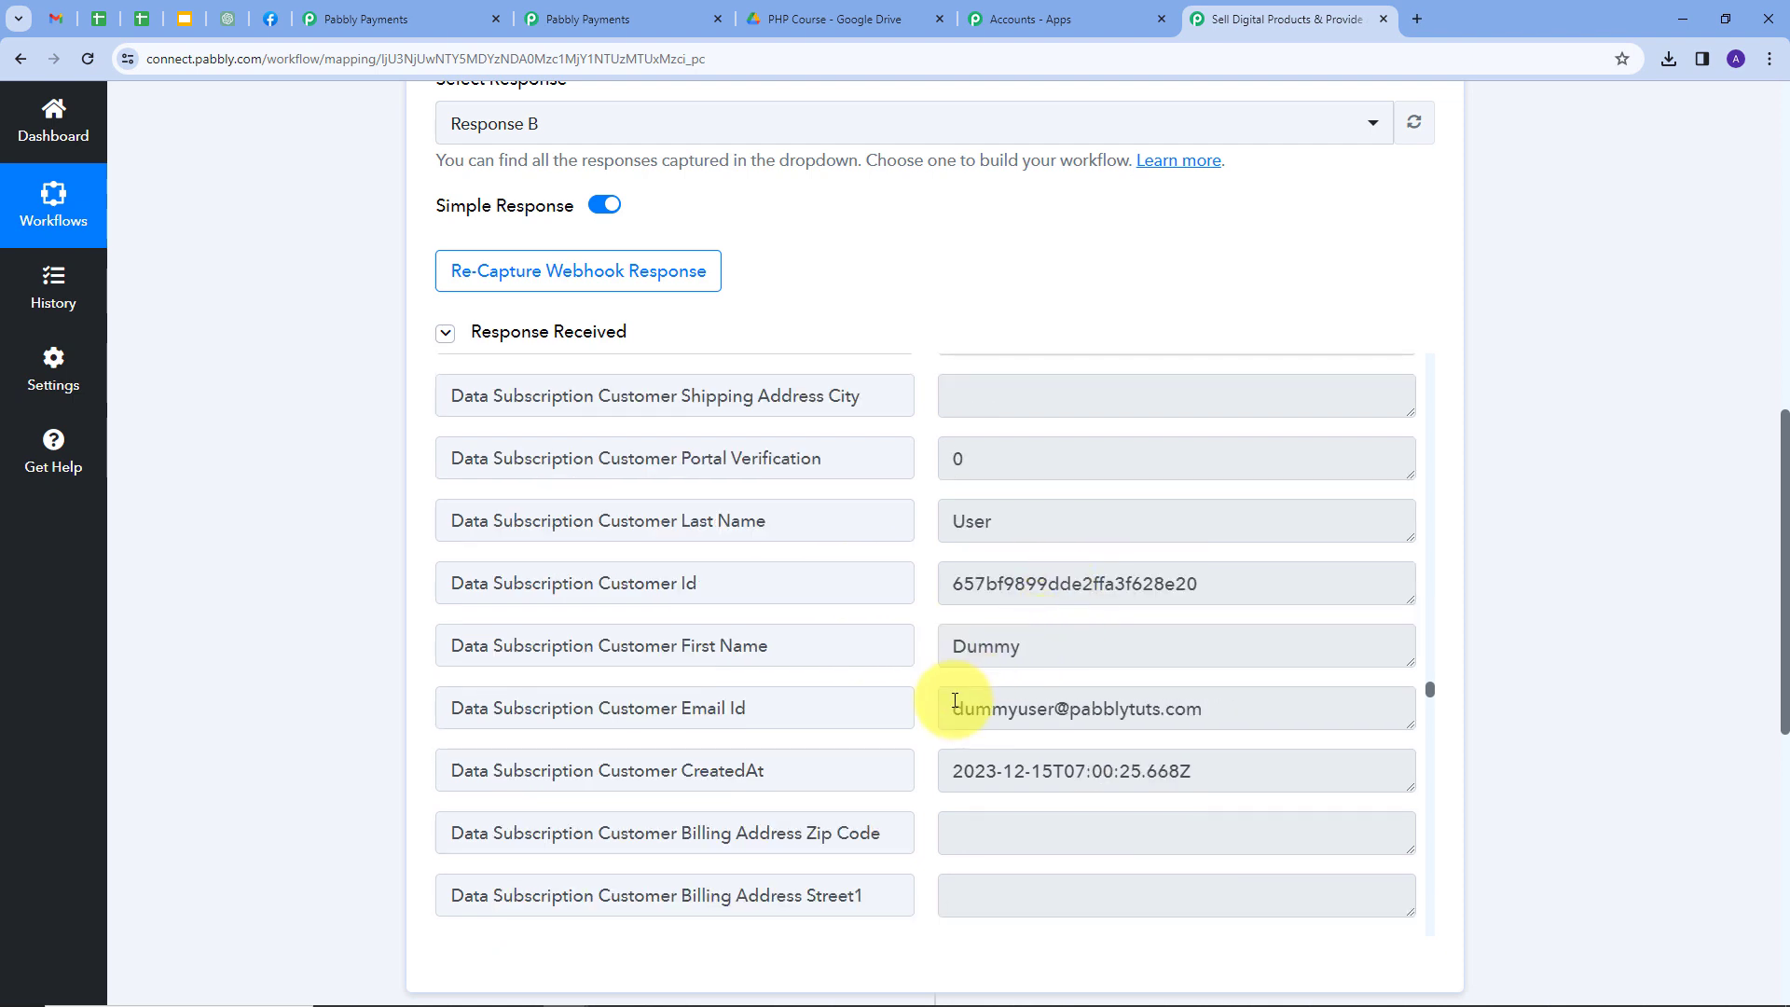
left_click_drag(1203, 721, 881, 746)
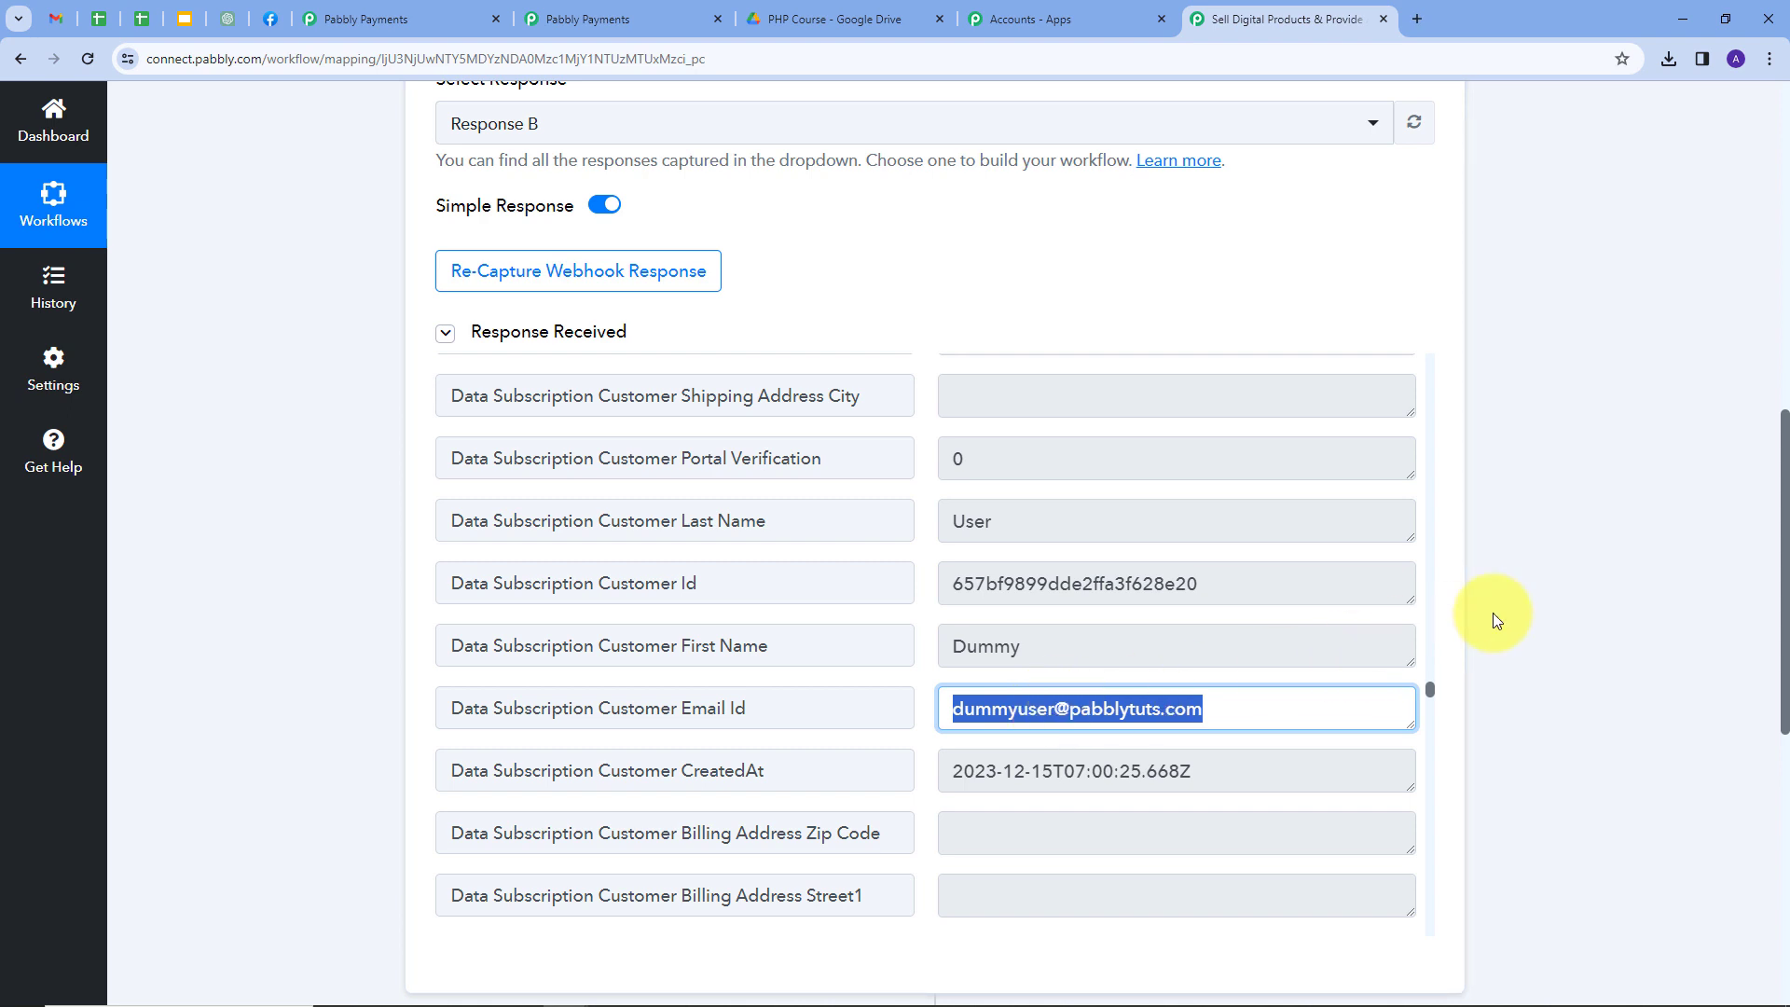
scroll(1491, 613, "down", 5)
Search 'Google d', pick Google Drive as the action app, and set its event to Share a File.
left_click(1098, 669)
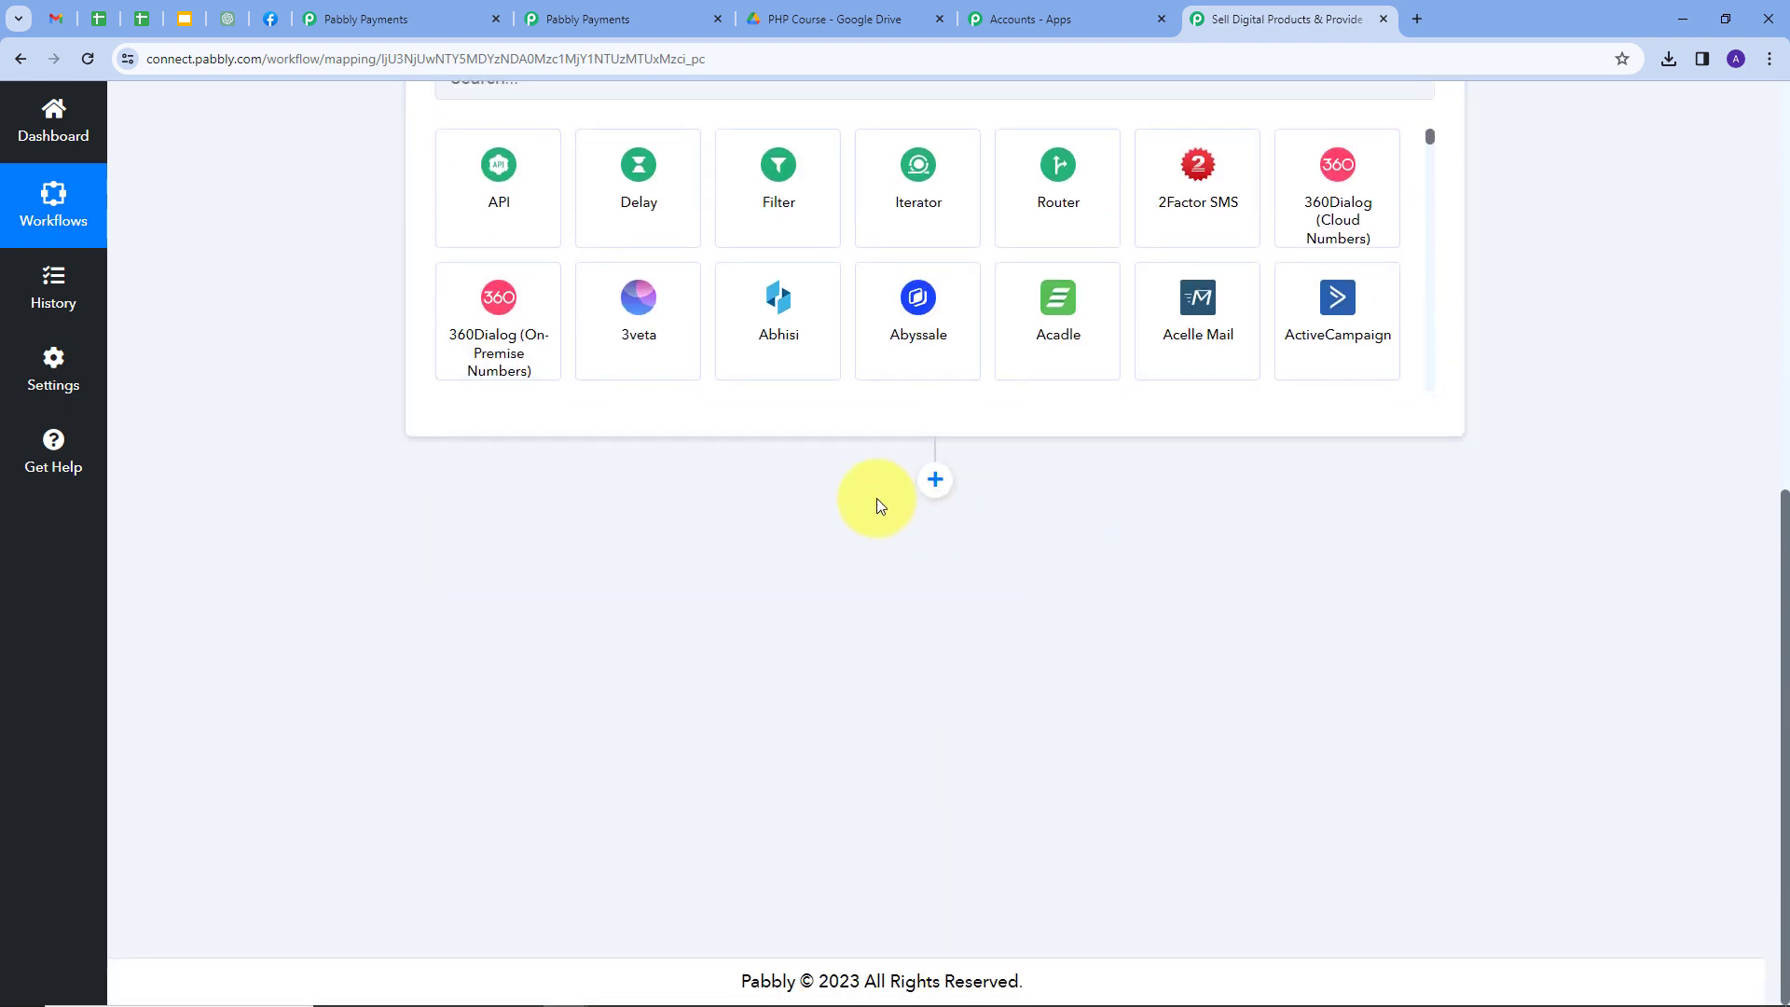
left_click(624, 482)
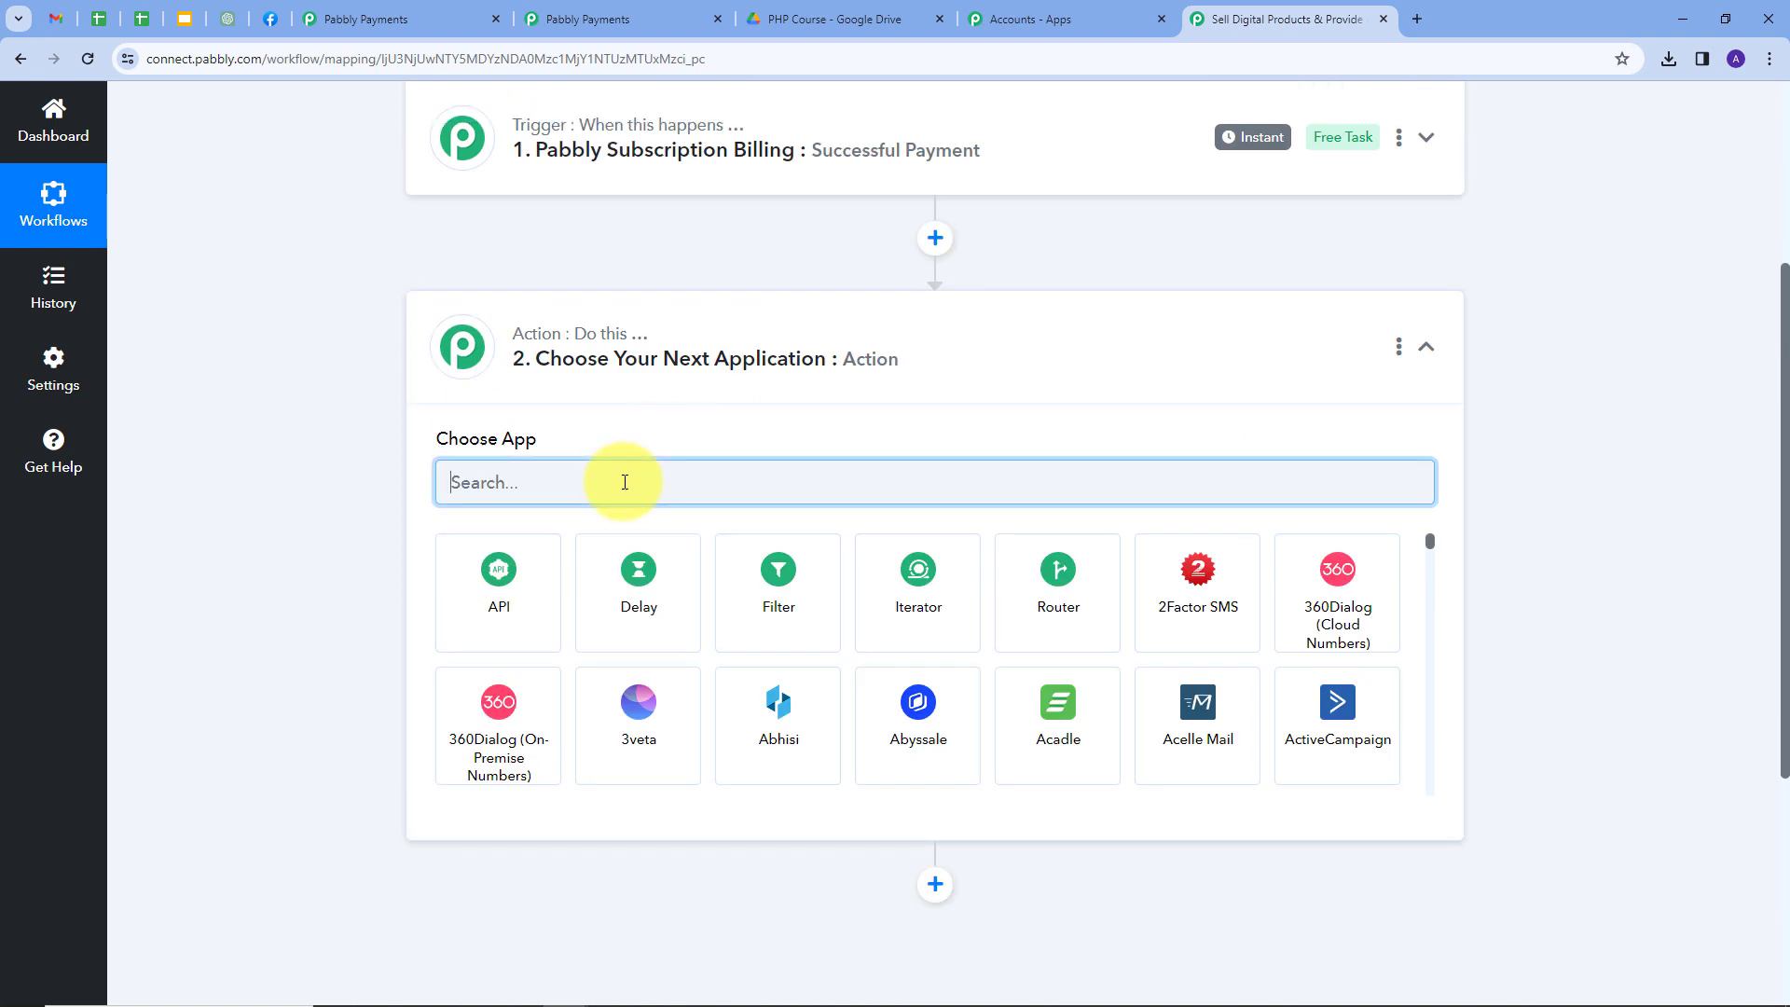
type("Google d")
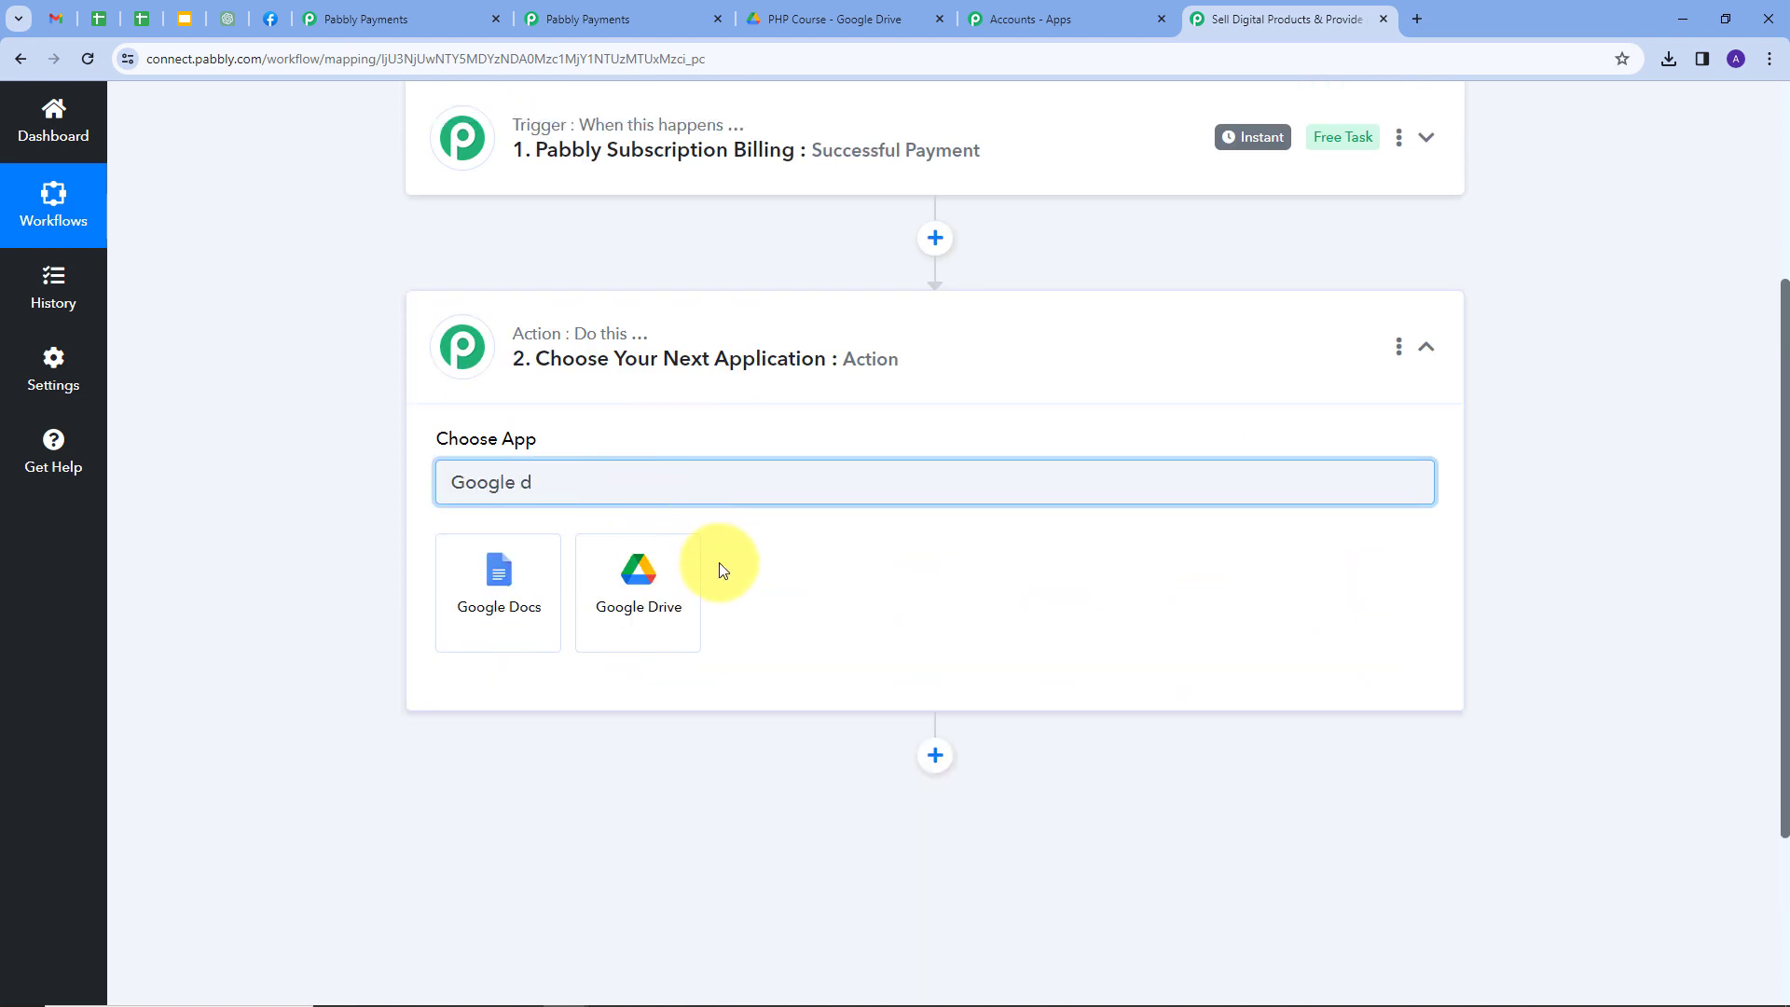
left_click(638, 591)
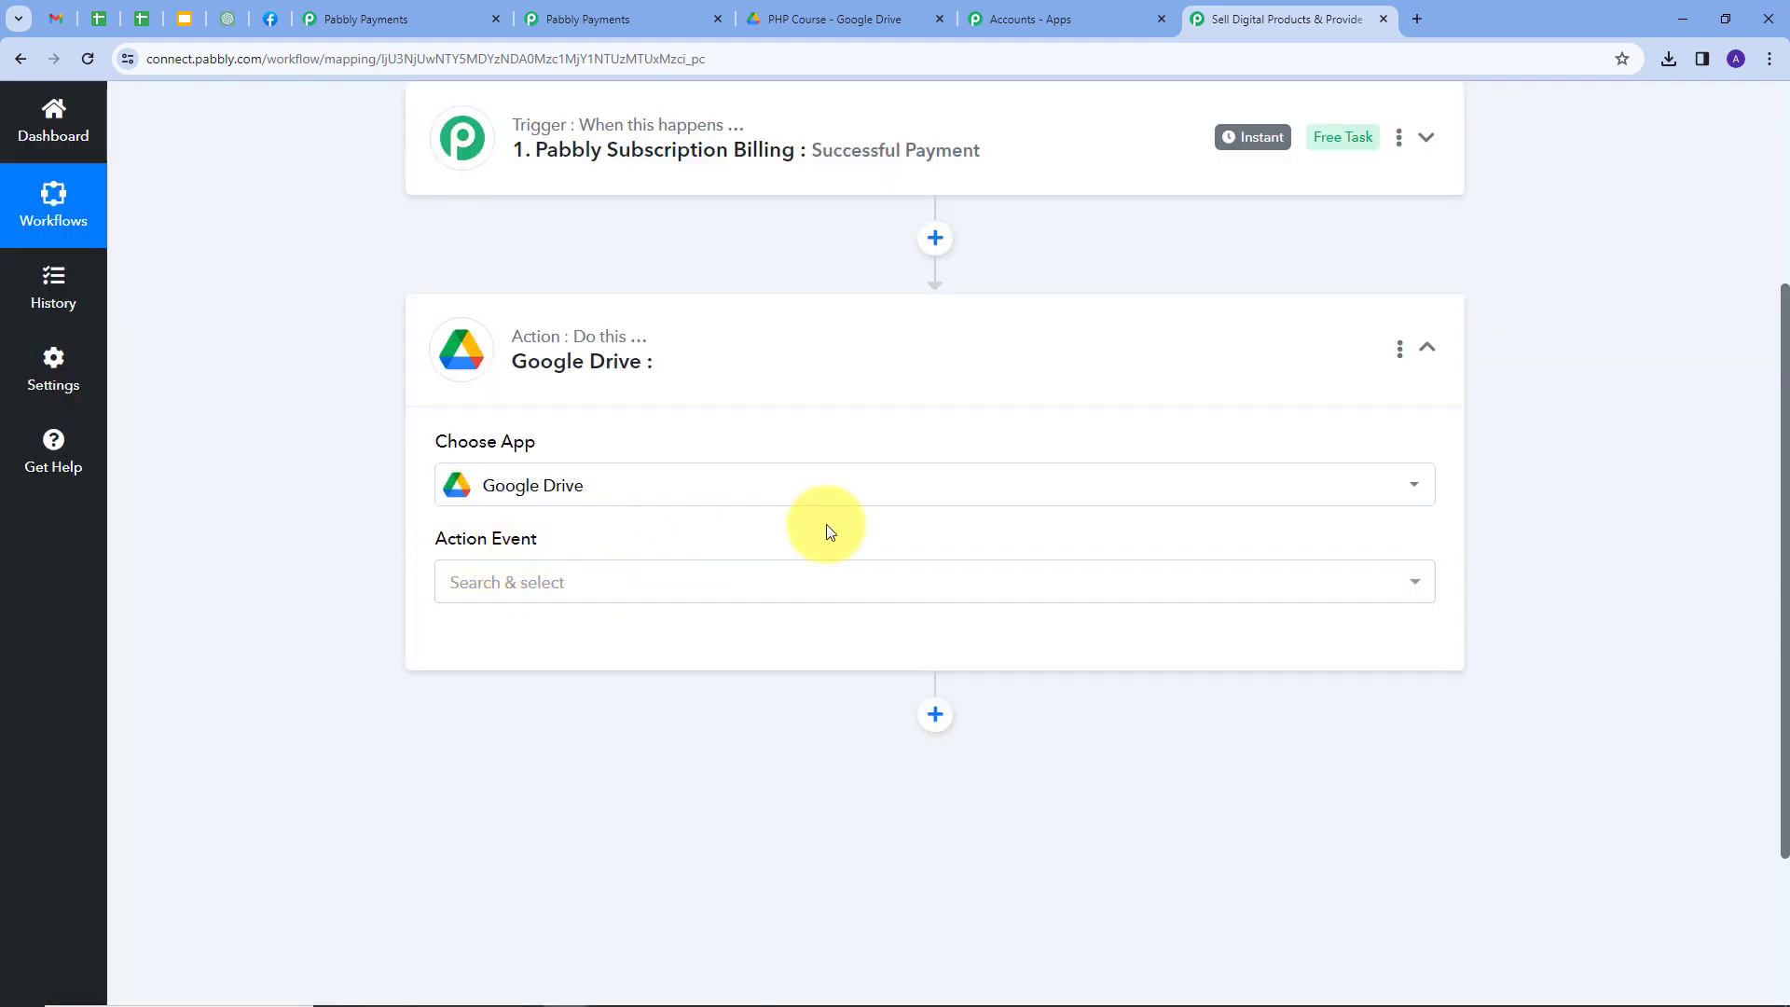
left_click(838, 579)
left_click(838, 580)
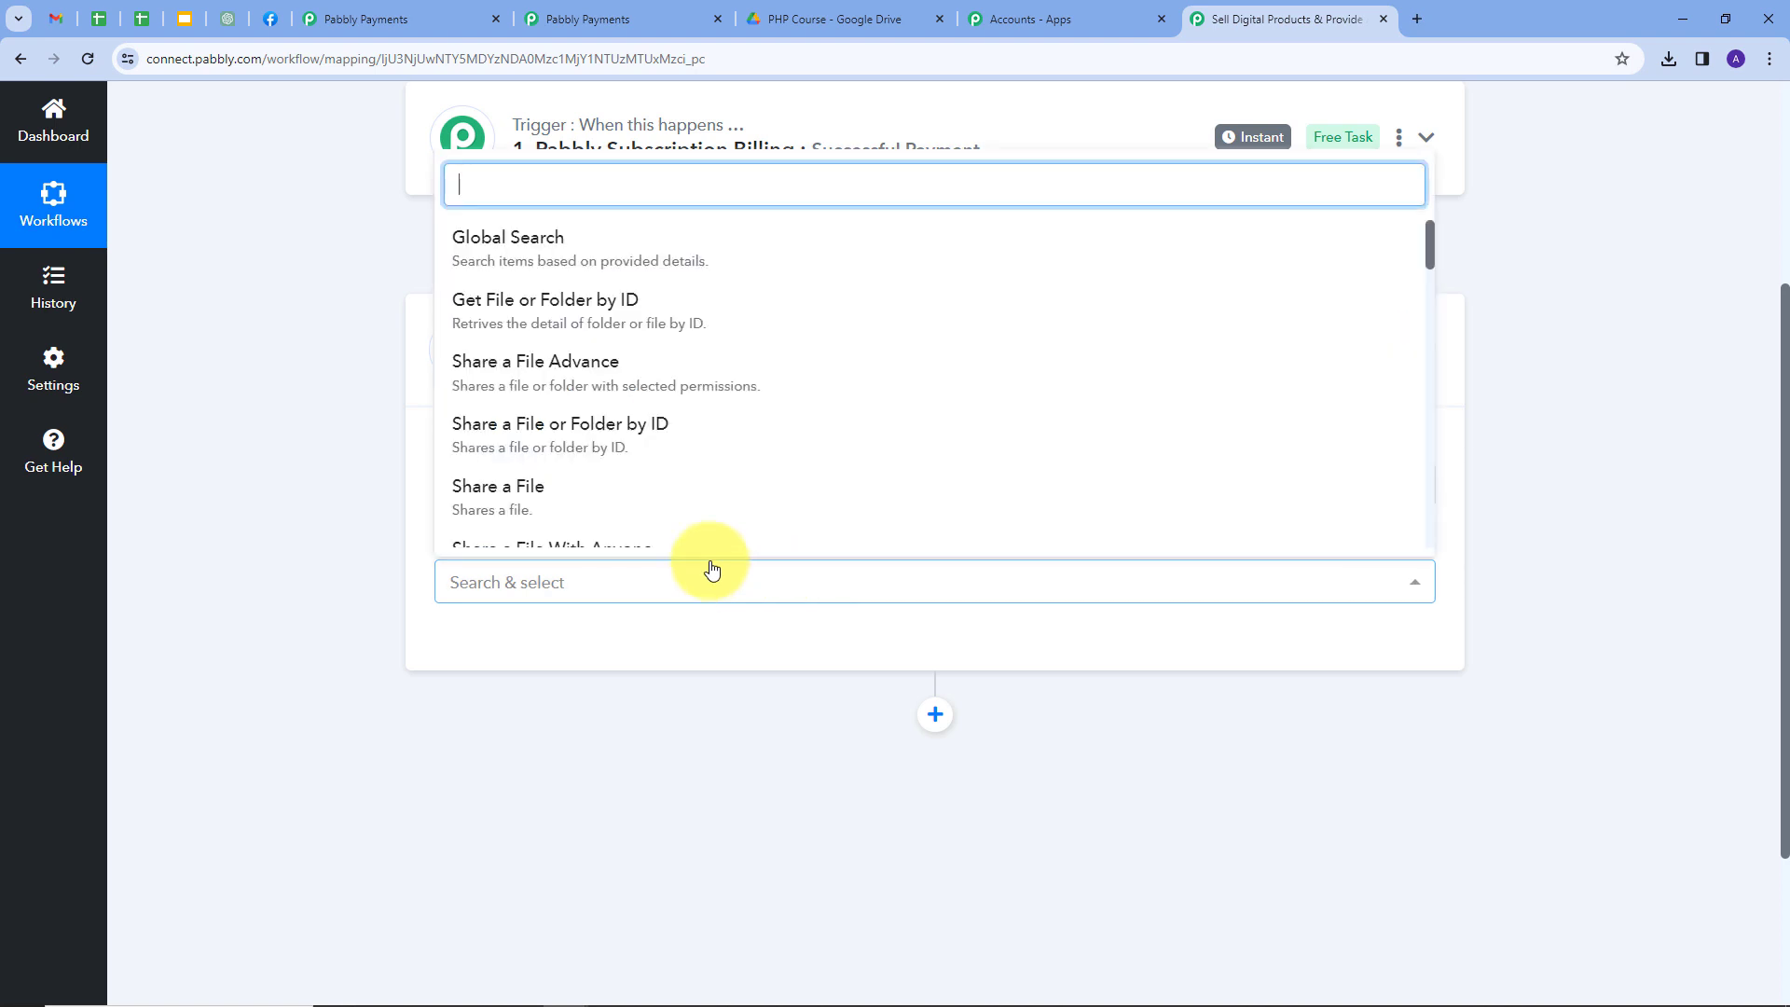
left_click(506, 500)
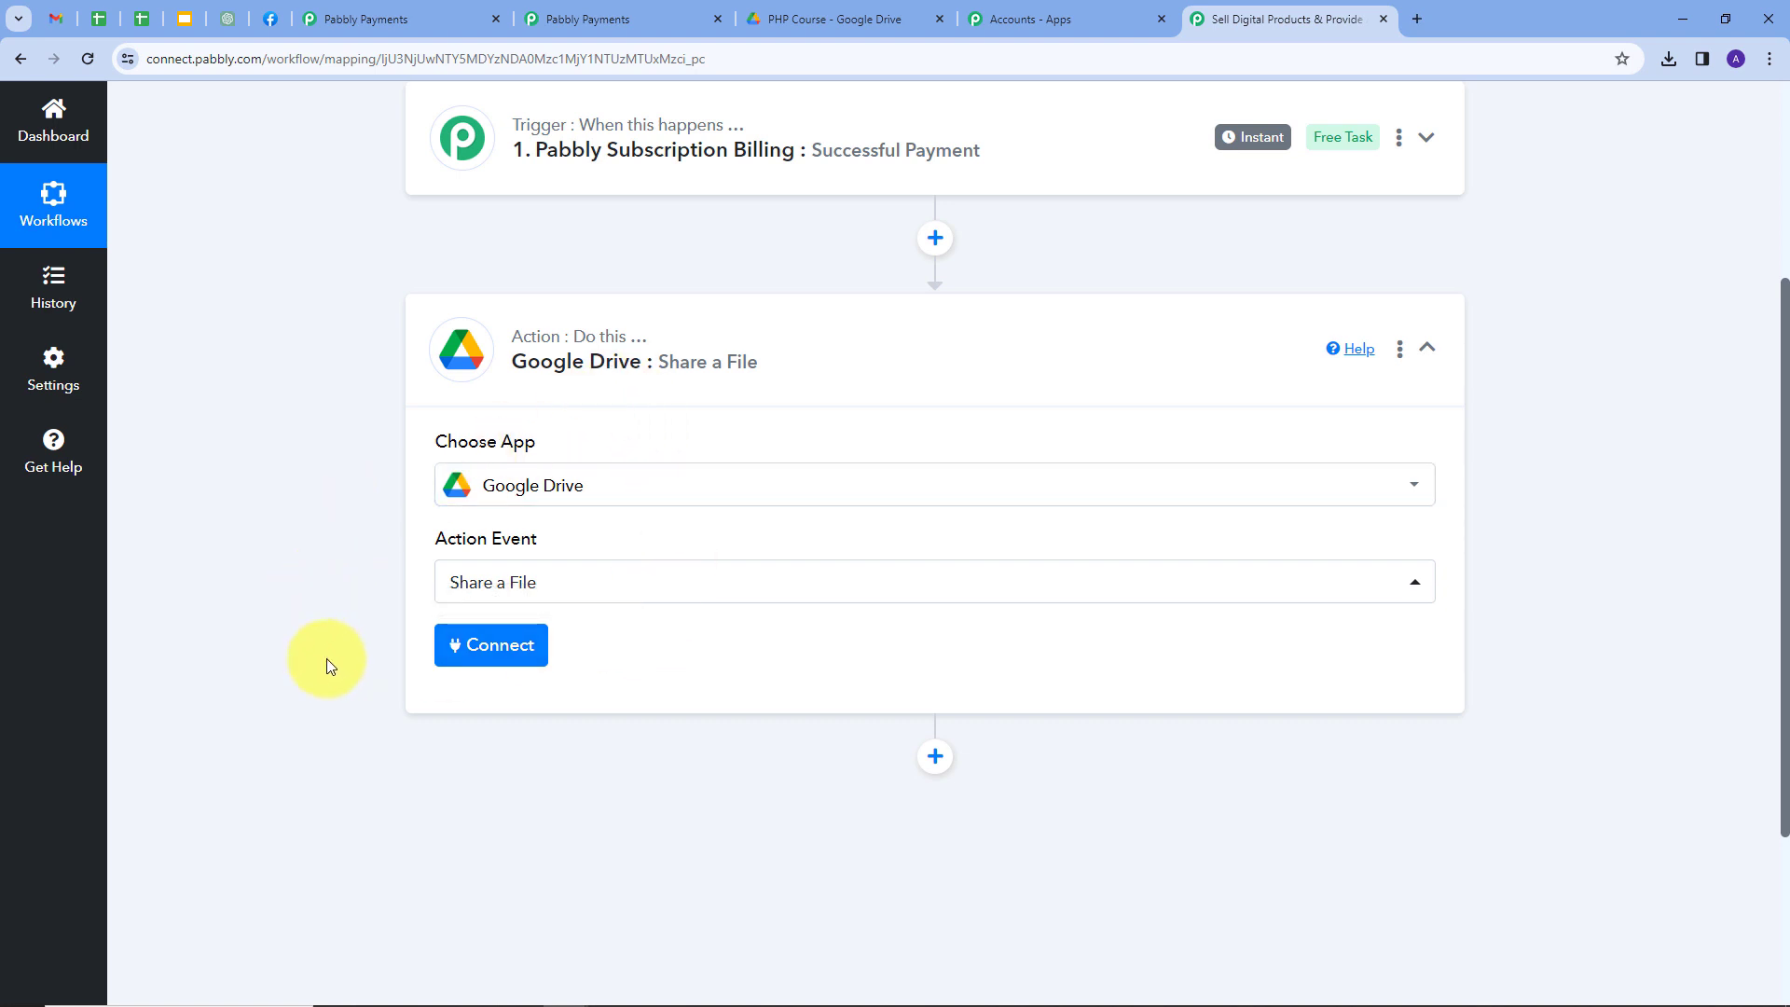
Add a new Google Drive connection by signing in with Google and granting Pabbly Connect access.
left_click(485, 643)
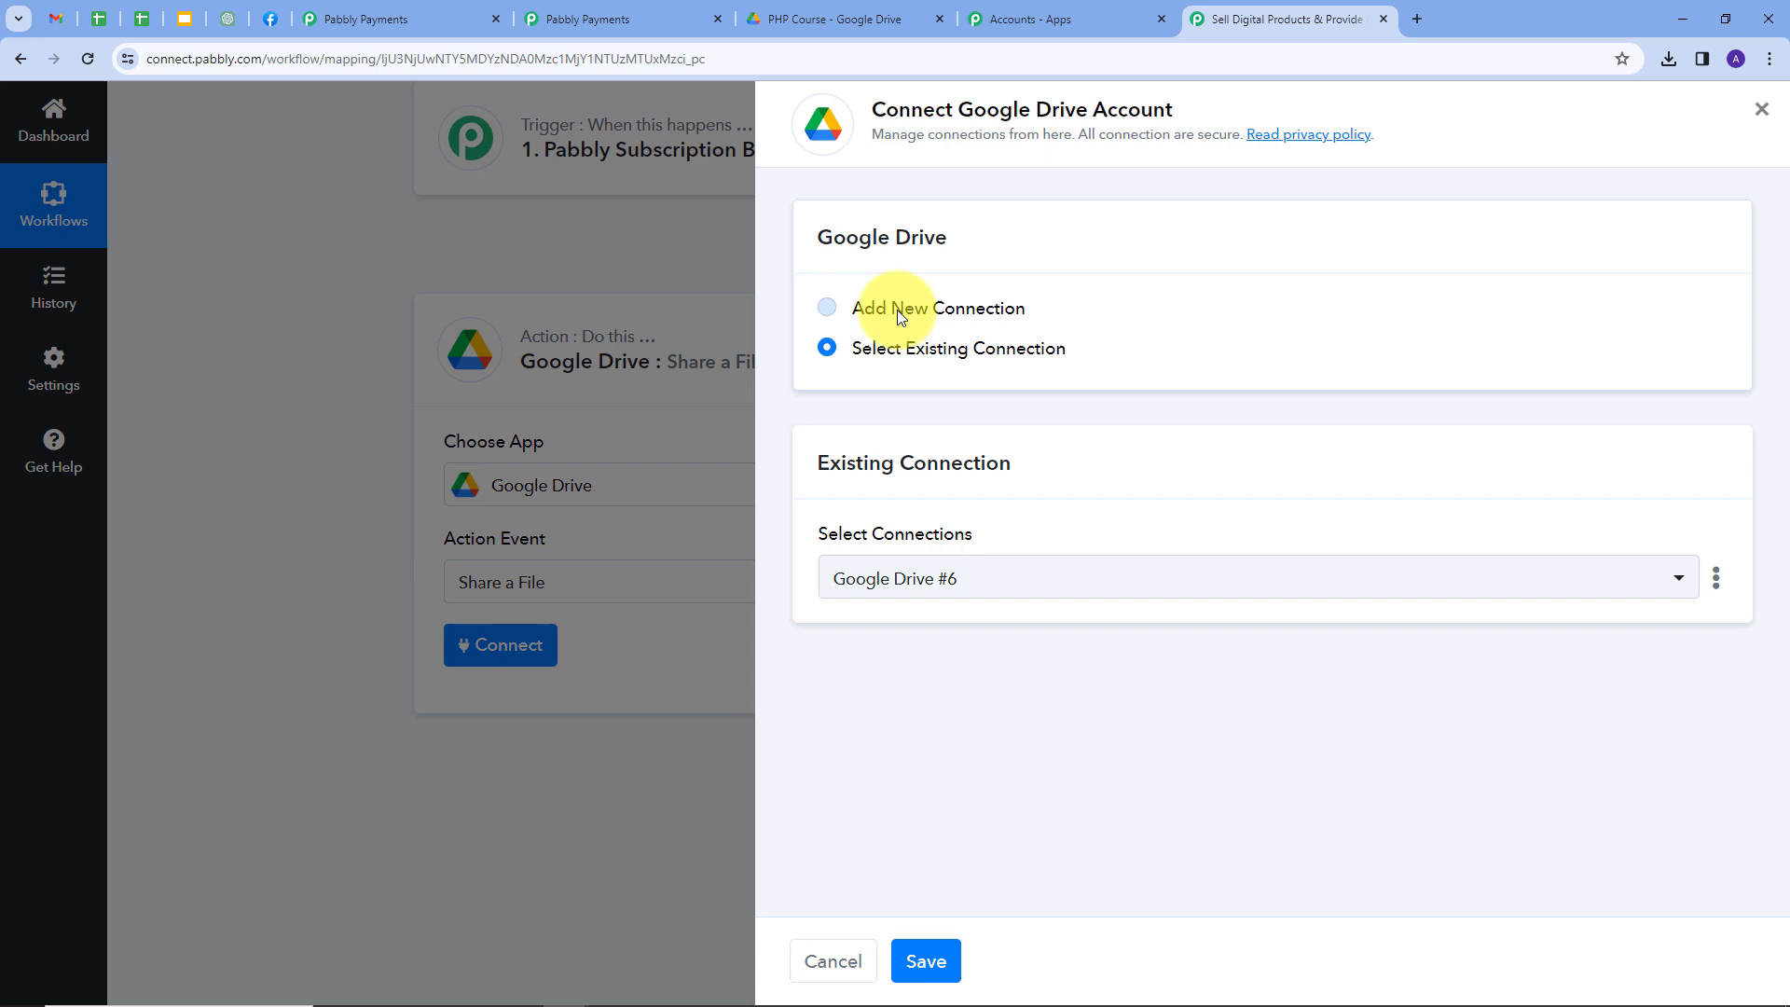
left_click(897, 310)
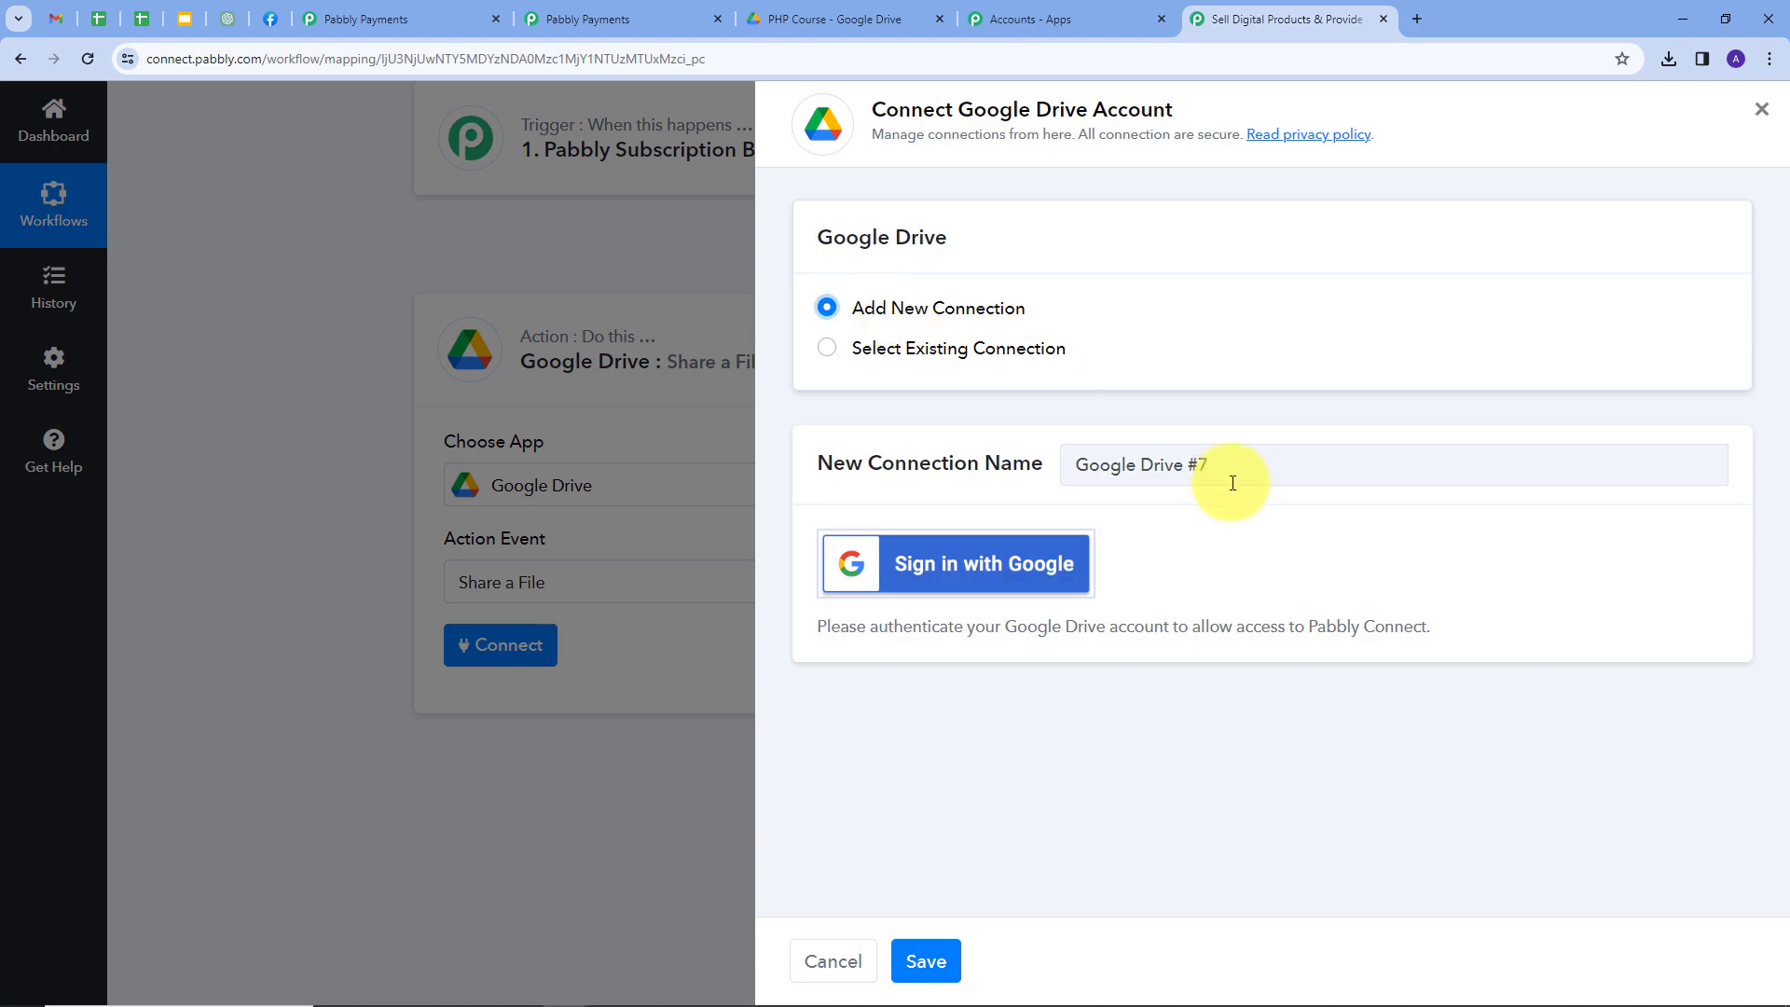
left_click(913, 578)
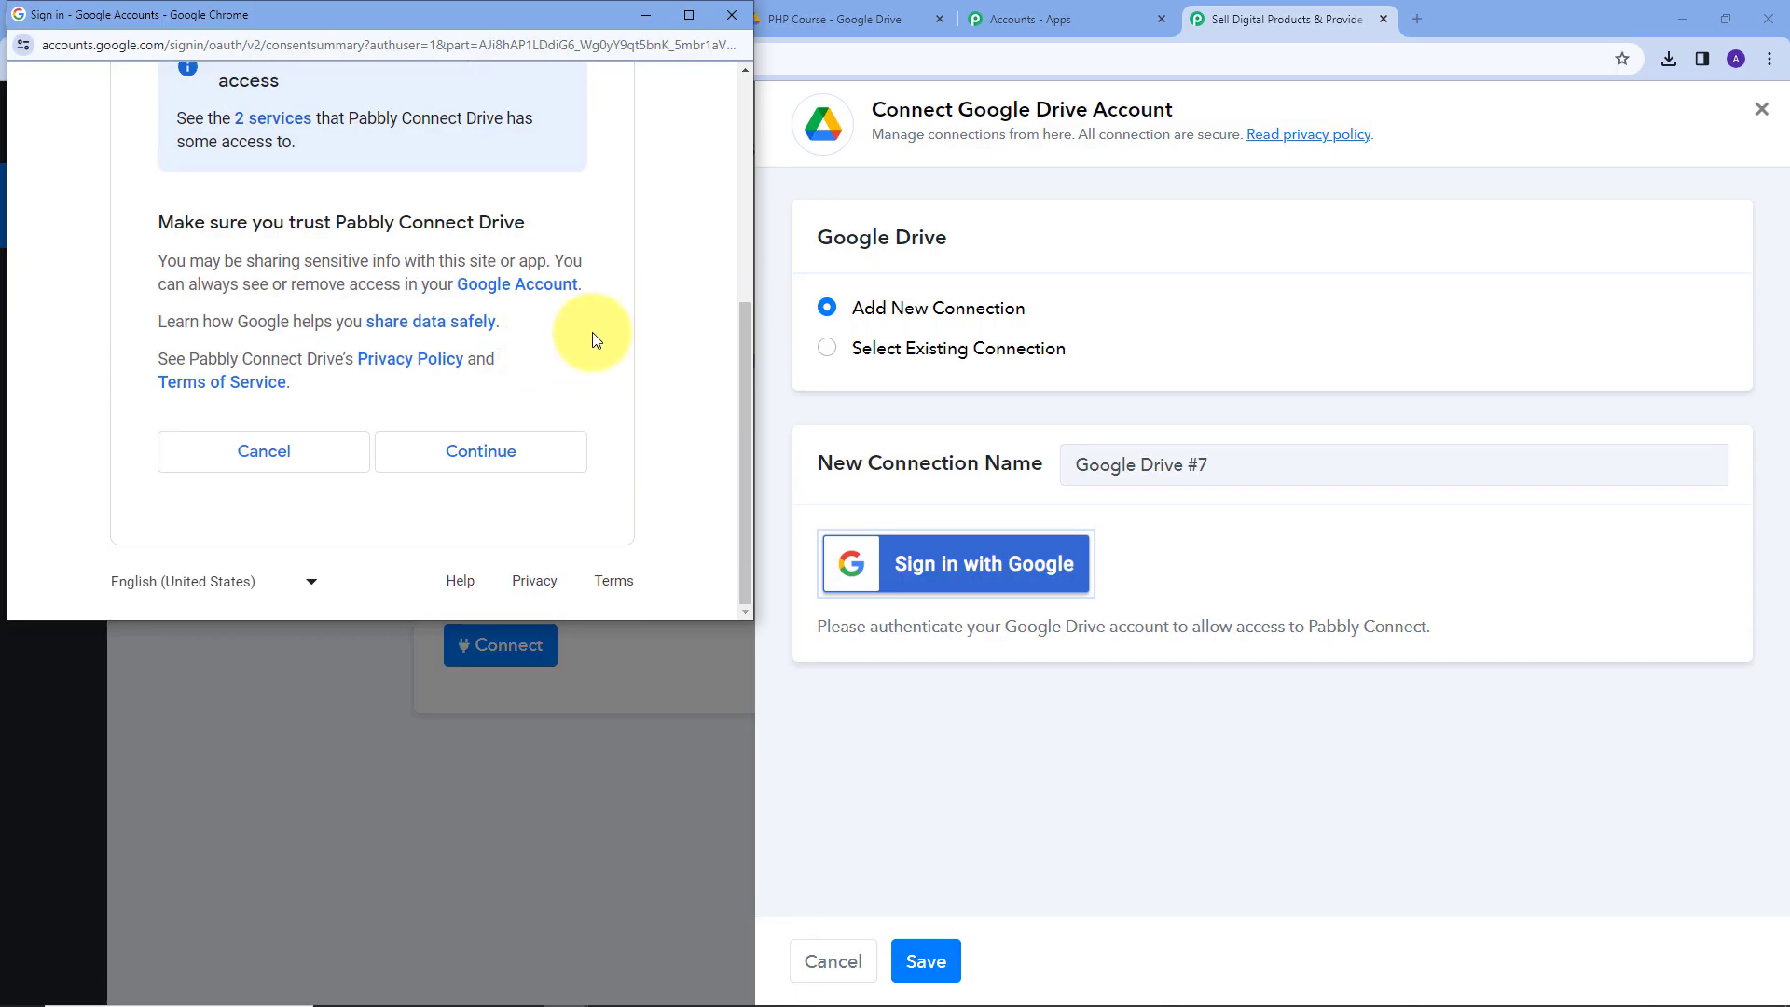
left_click(474, 452)
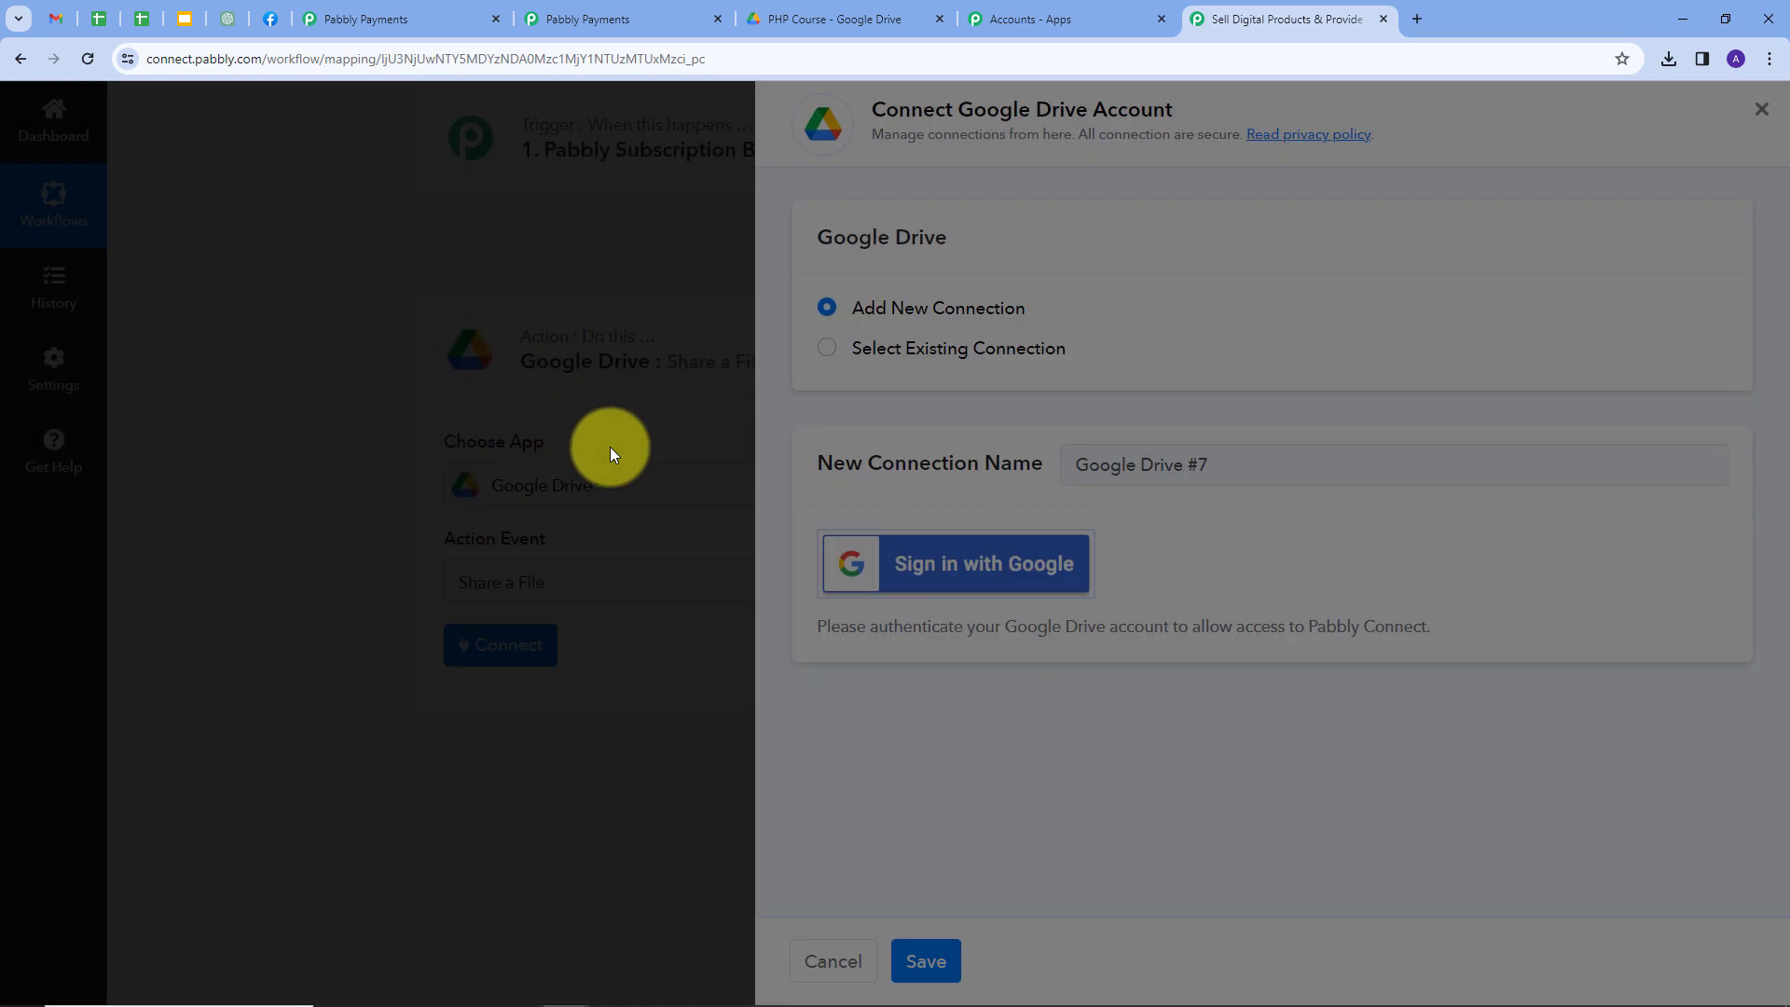
scroll(1009, 418, "down", 3)
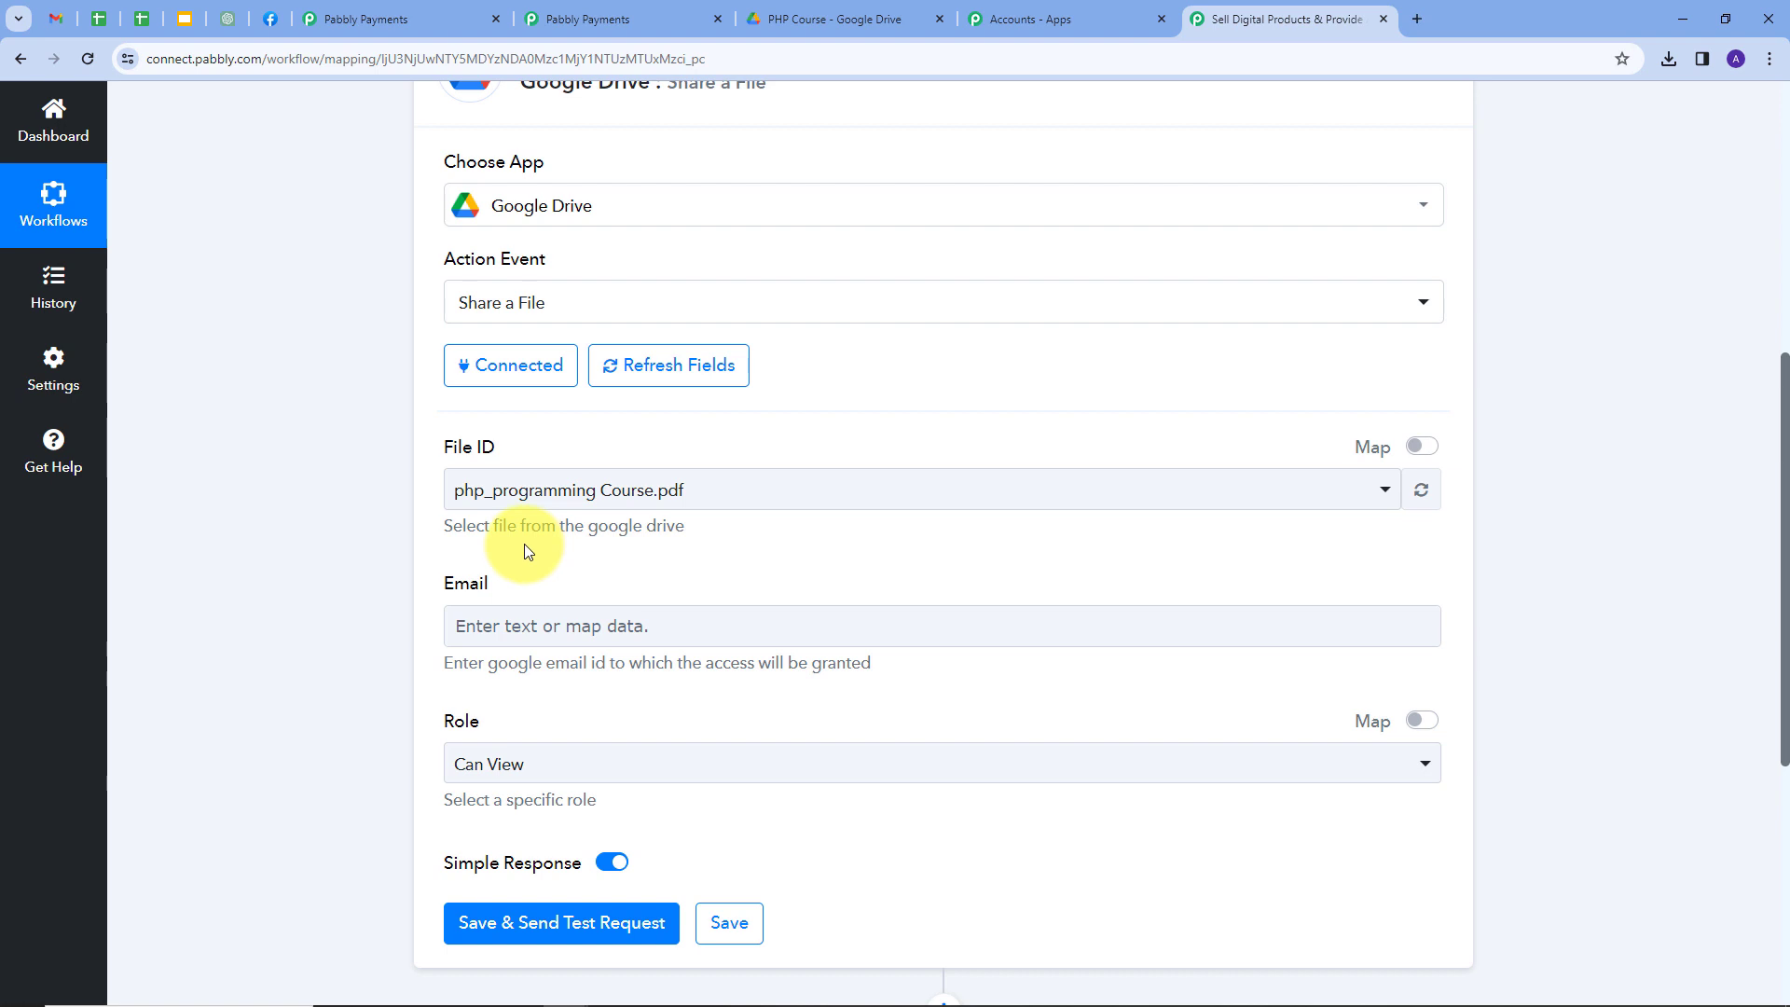
After checking the PHP Course folder in Drive, pick php_programming Course.pdf as the File ID.
left_click(813, 20)
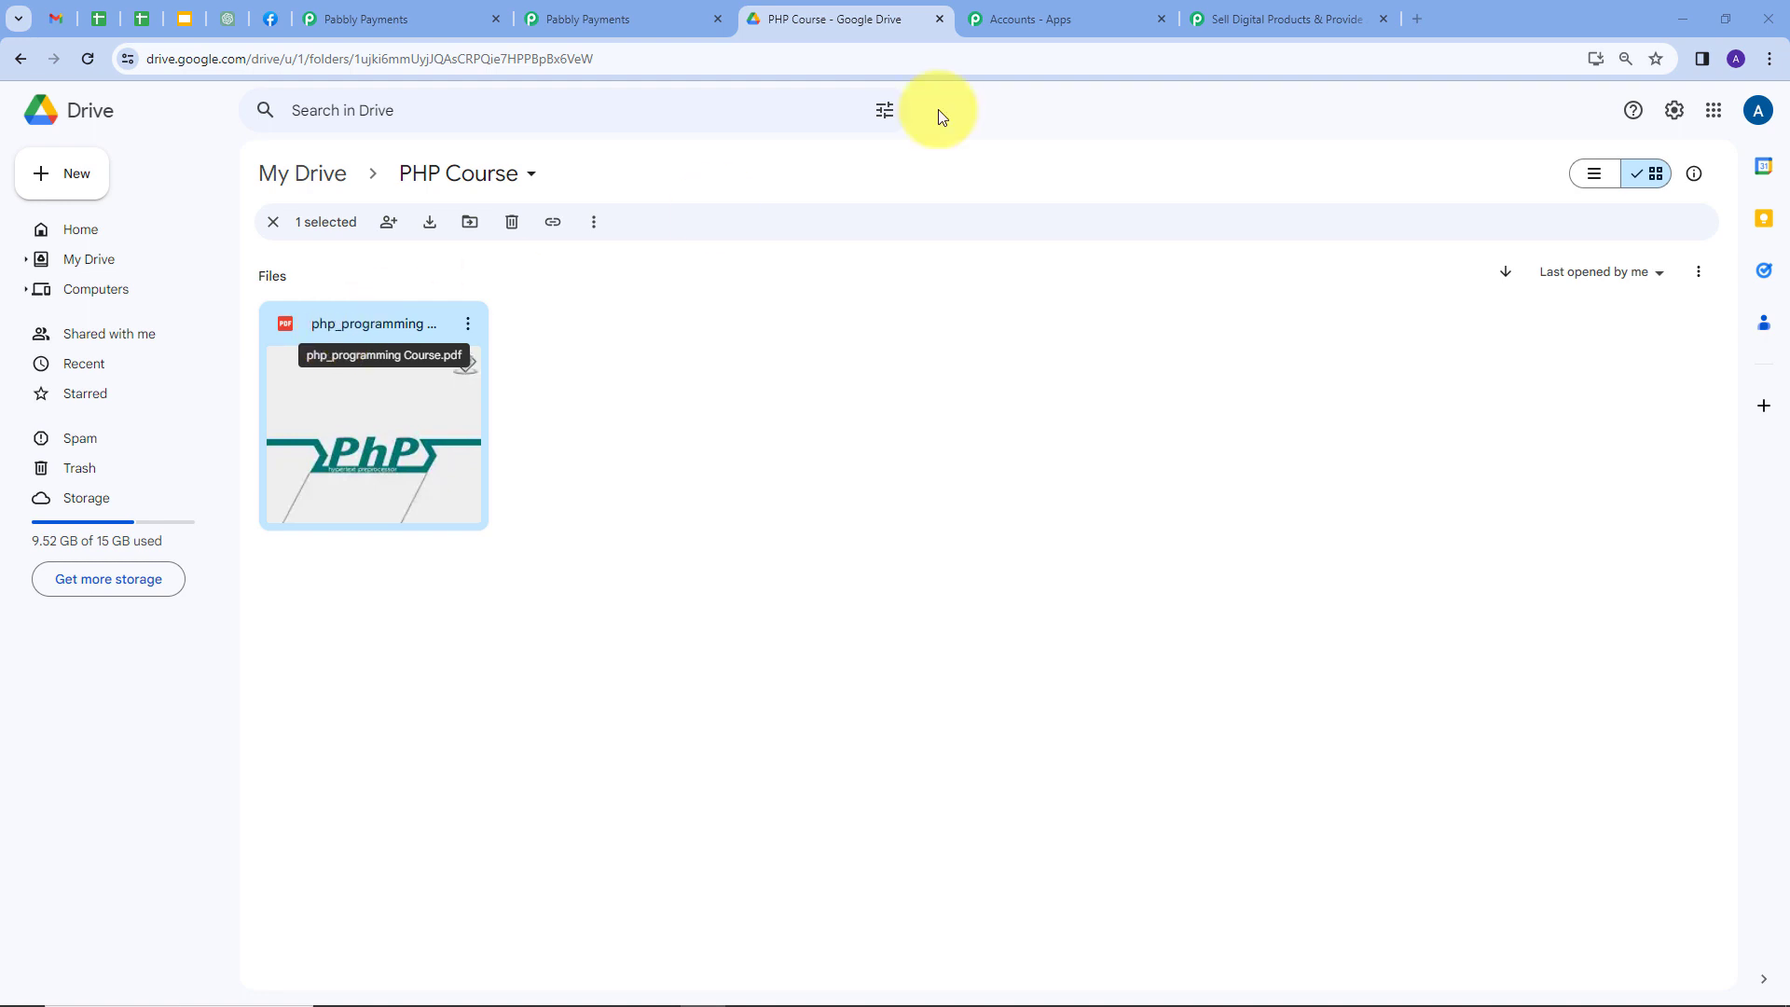
left_click(1294, 11)
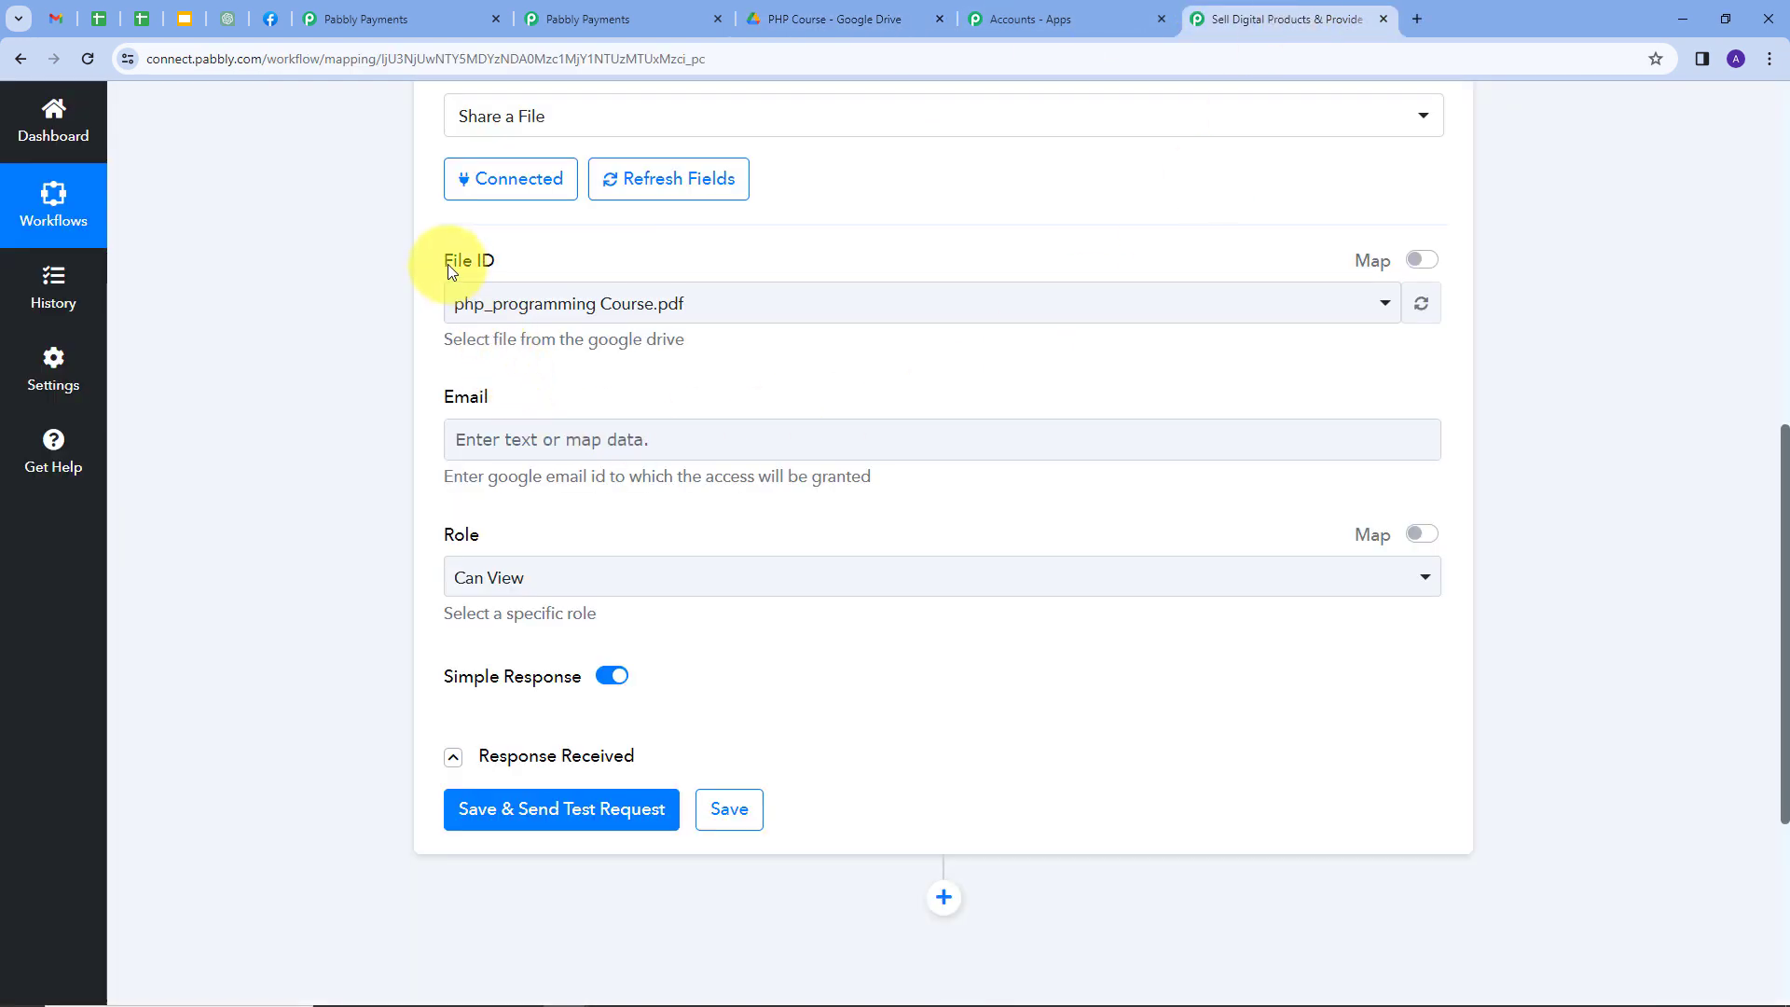
left_click(954, 308)
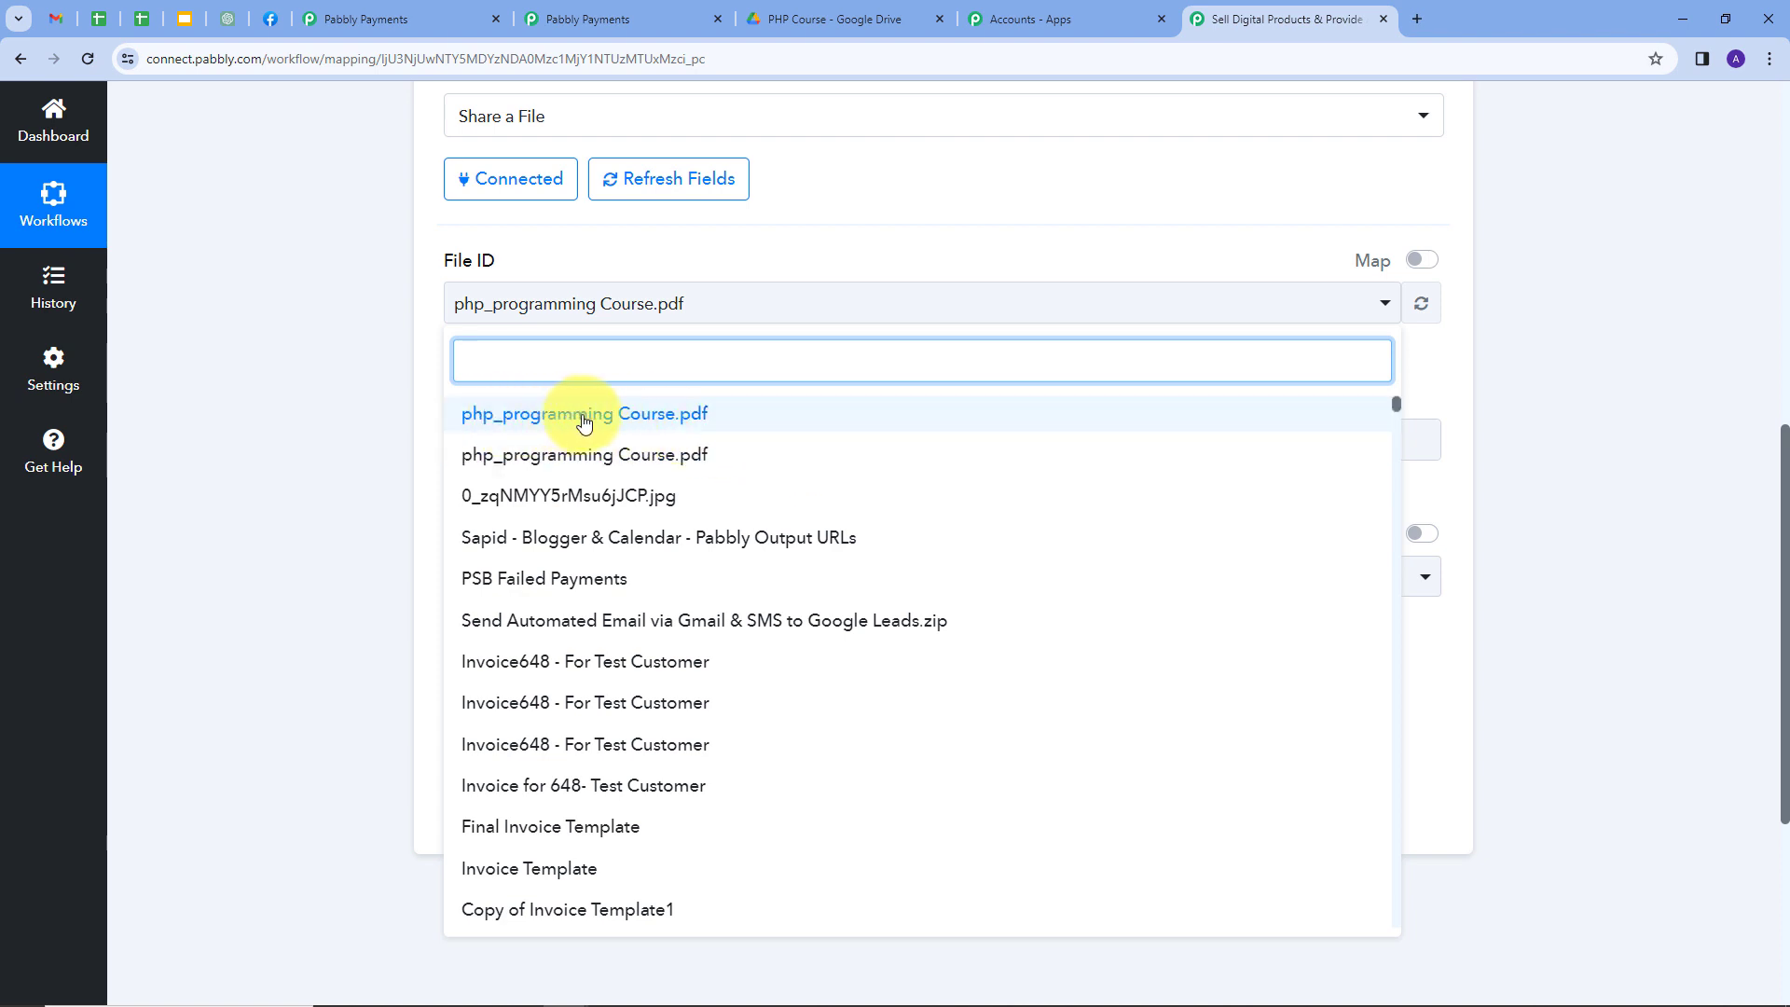
left_click(584, 421)
scroll(560, 447, "up", 1)
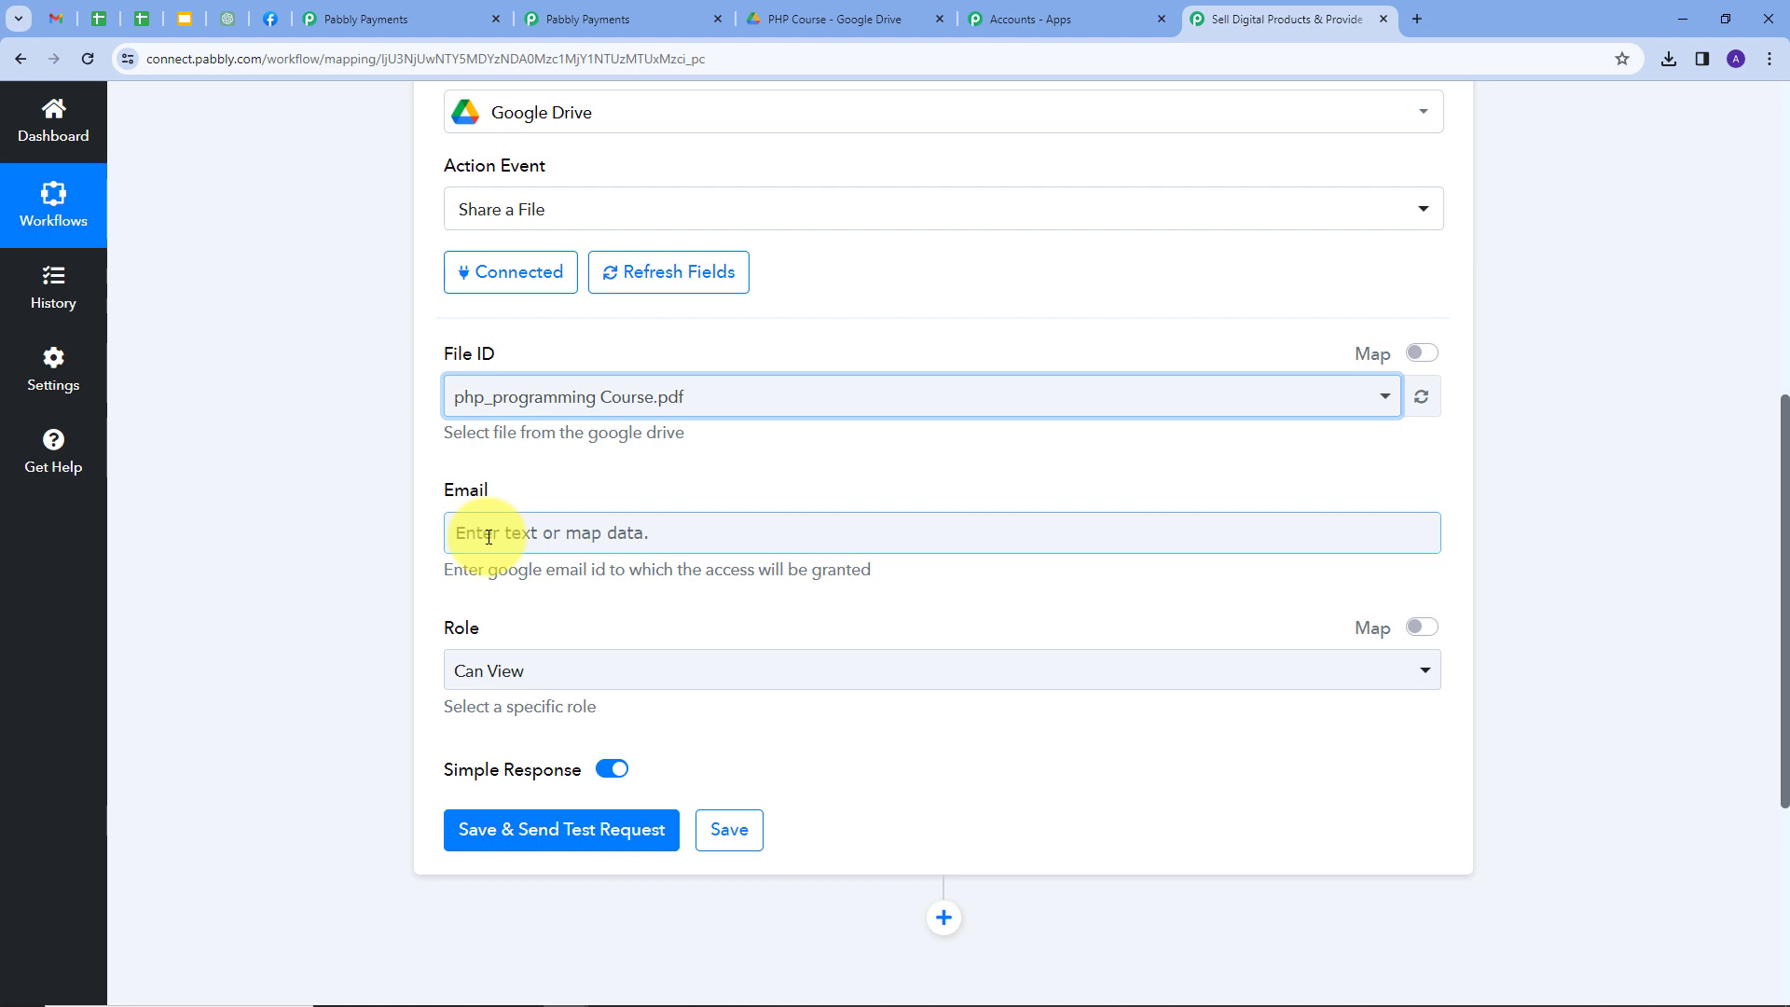
Map the Email field to Data Transaction Payment Method Email (searched 'ema') and keep Role as Can View.
left_click(488, 535)
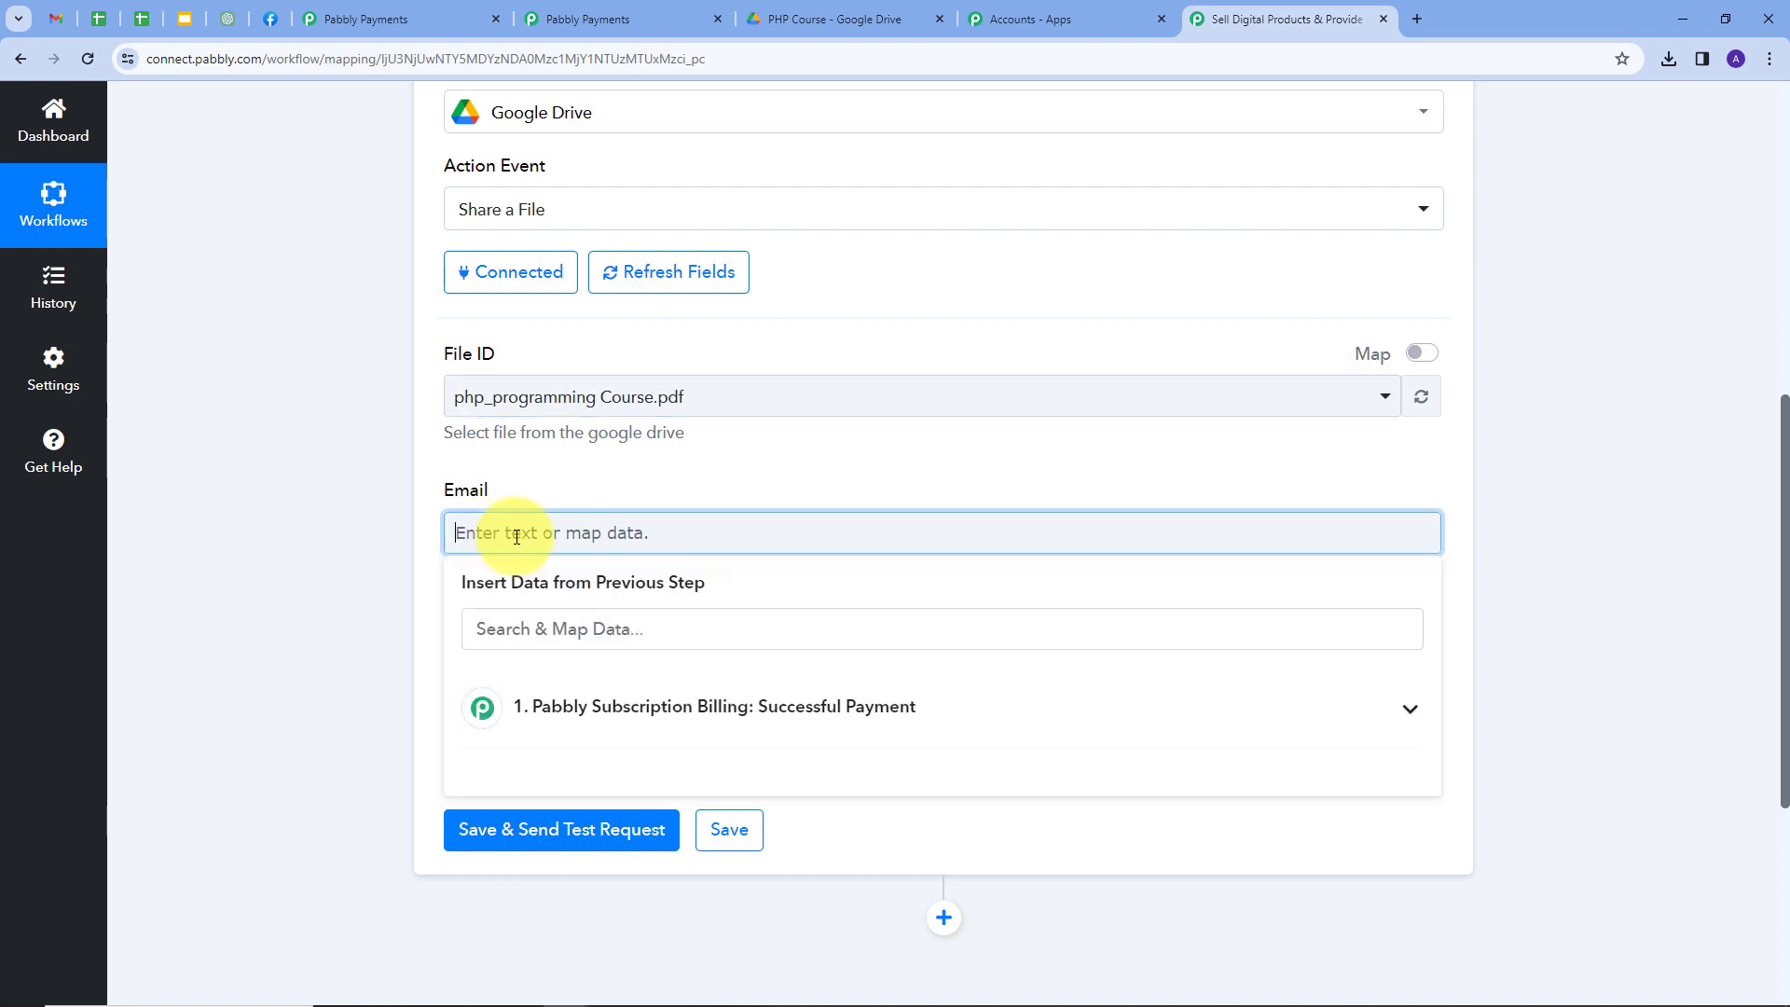
left_click(767, 706)
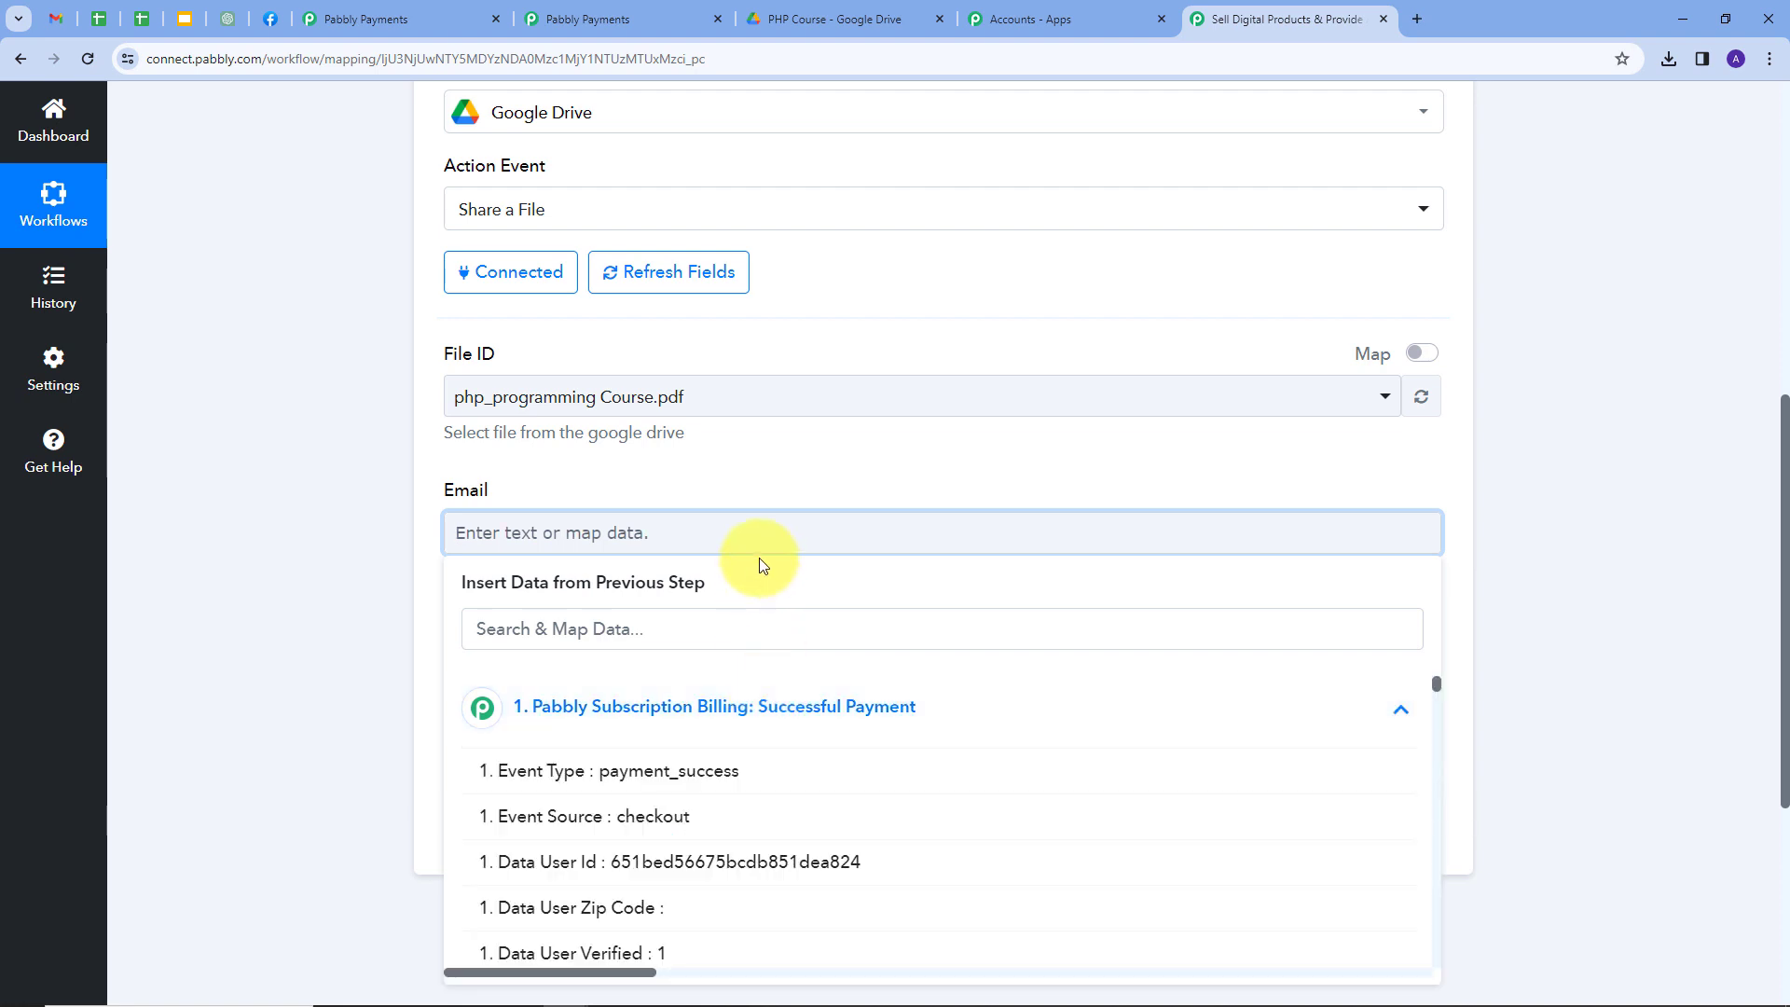
left_click(682, 631)
type("ema")
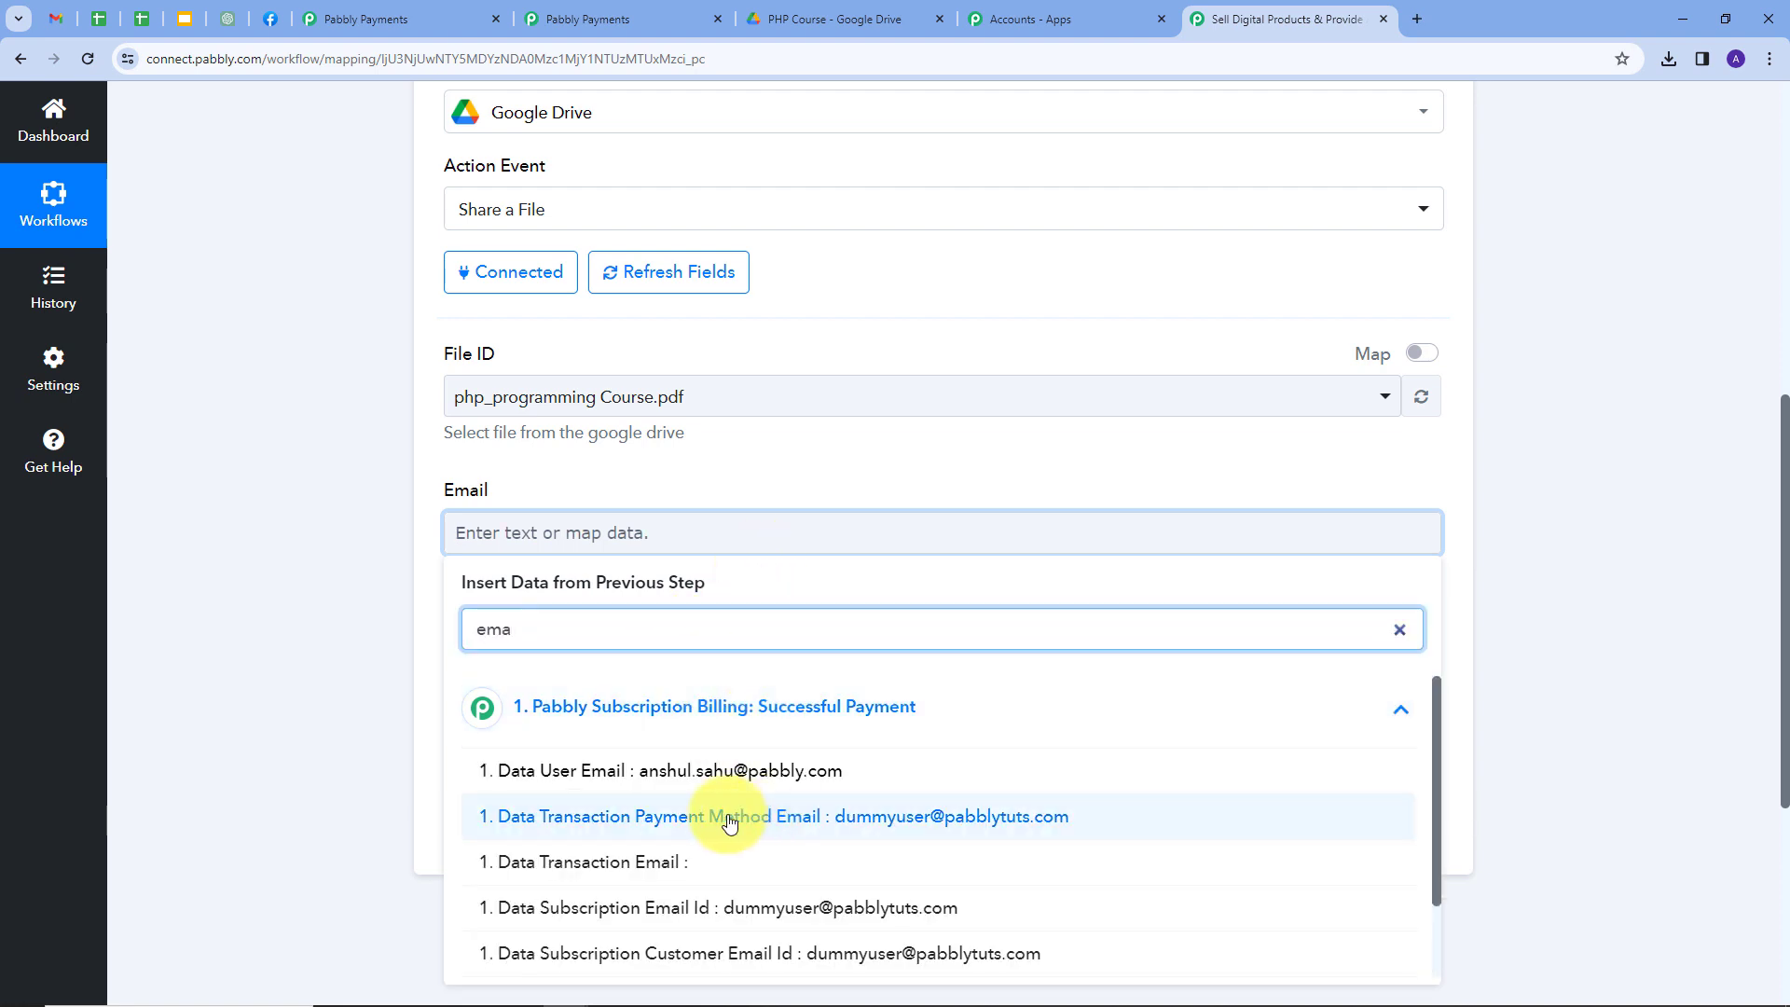
left_click(883, 818)
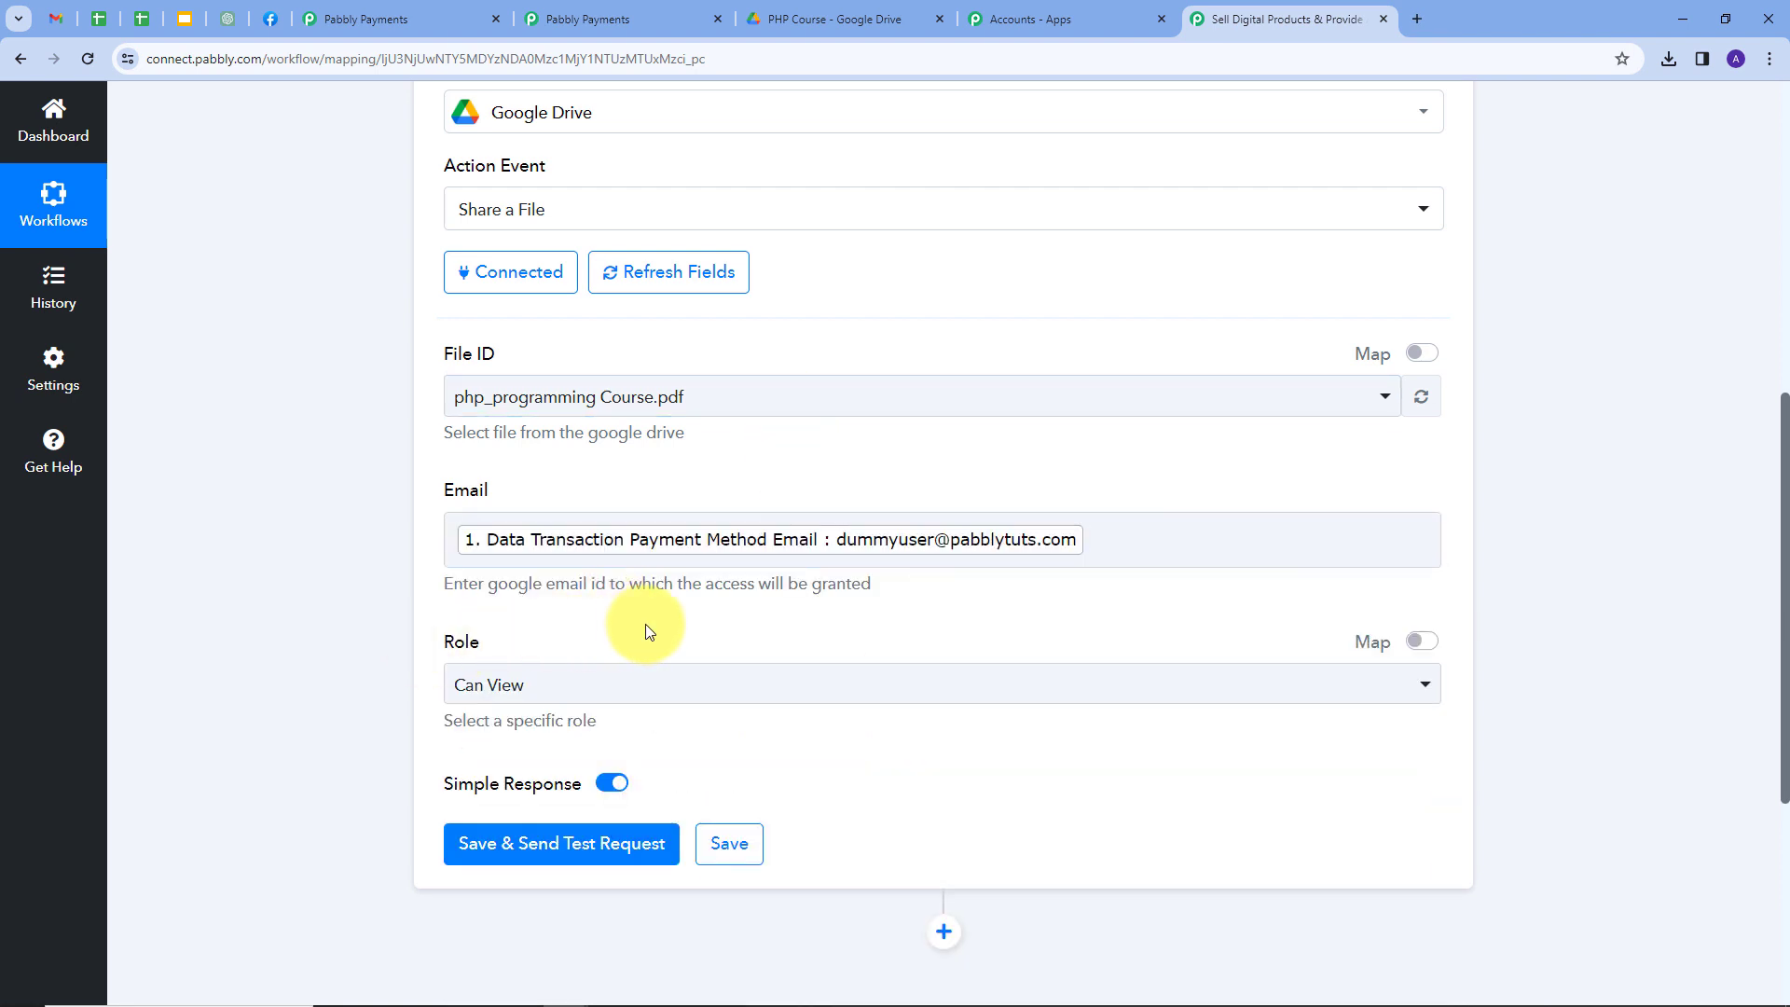
left_click(957, 691)
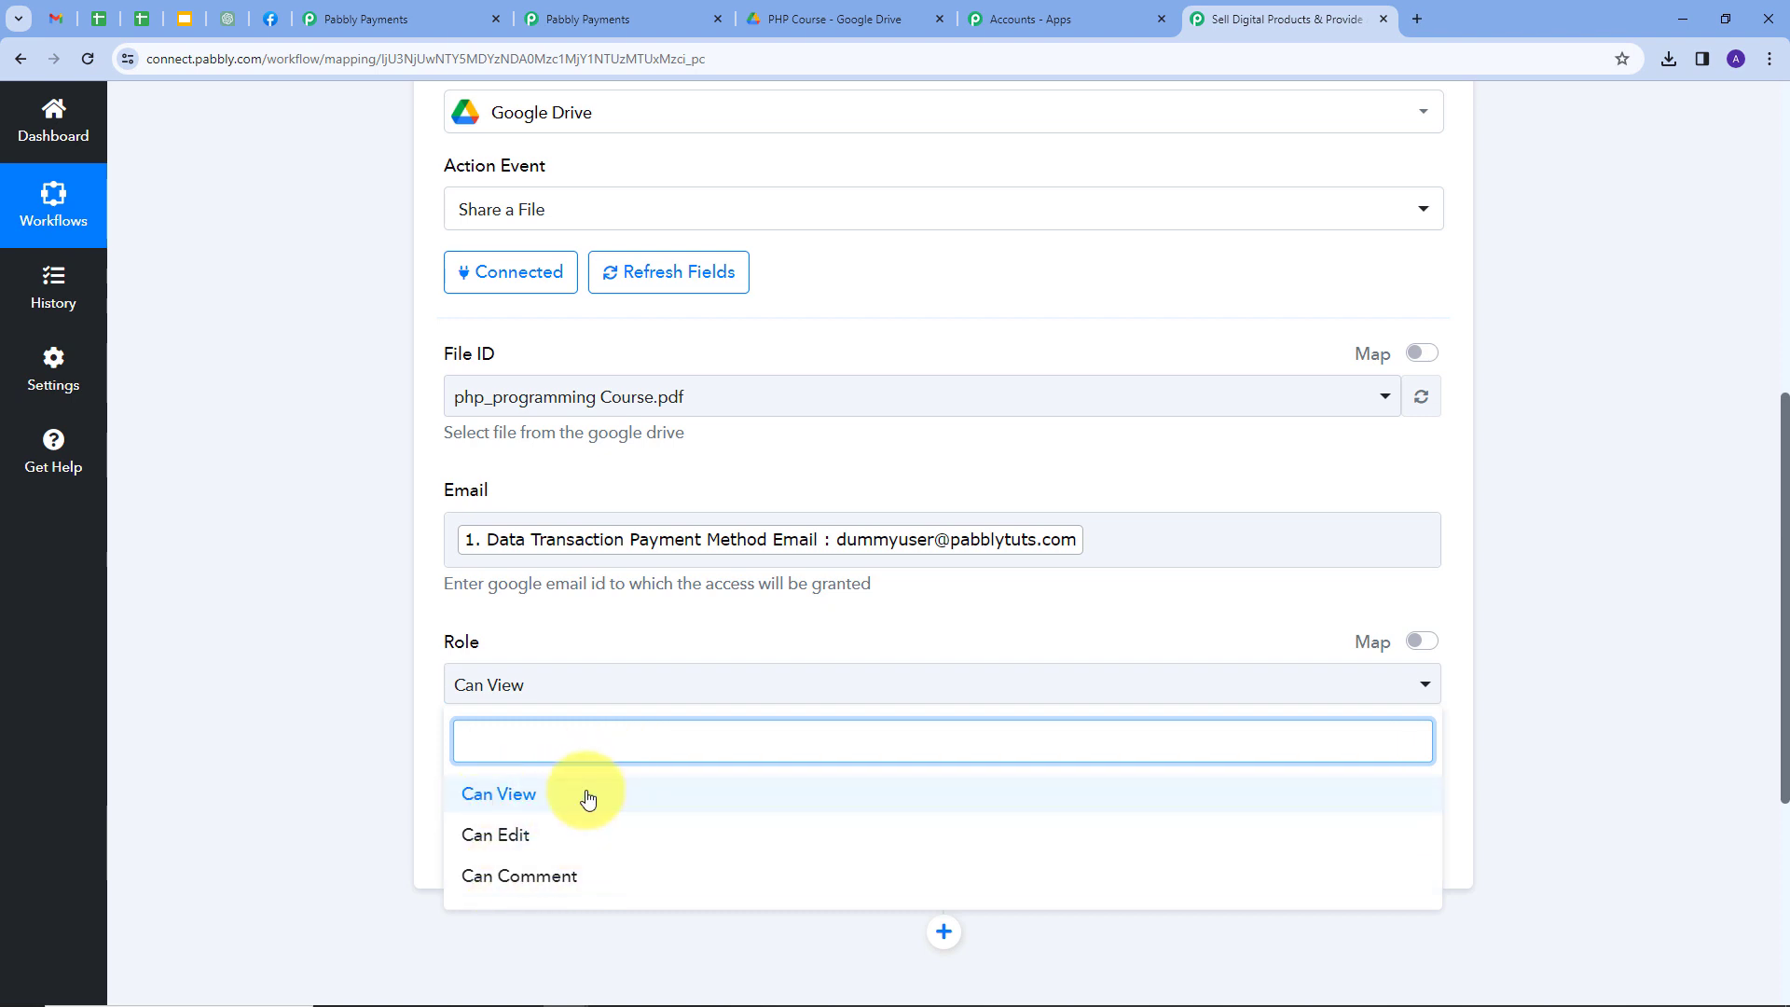
left_click(519, 795)
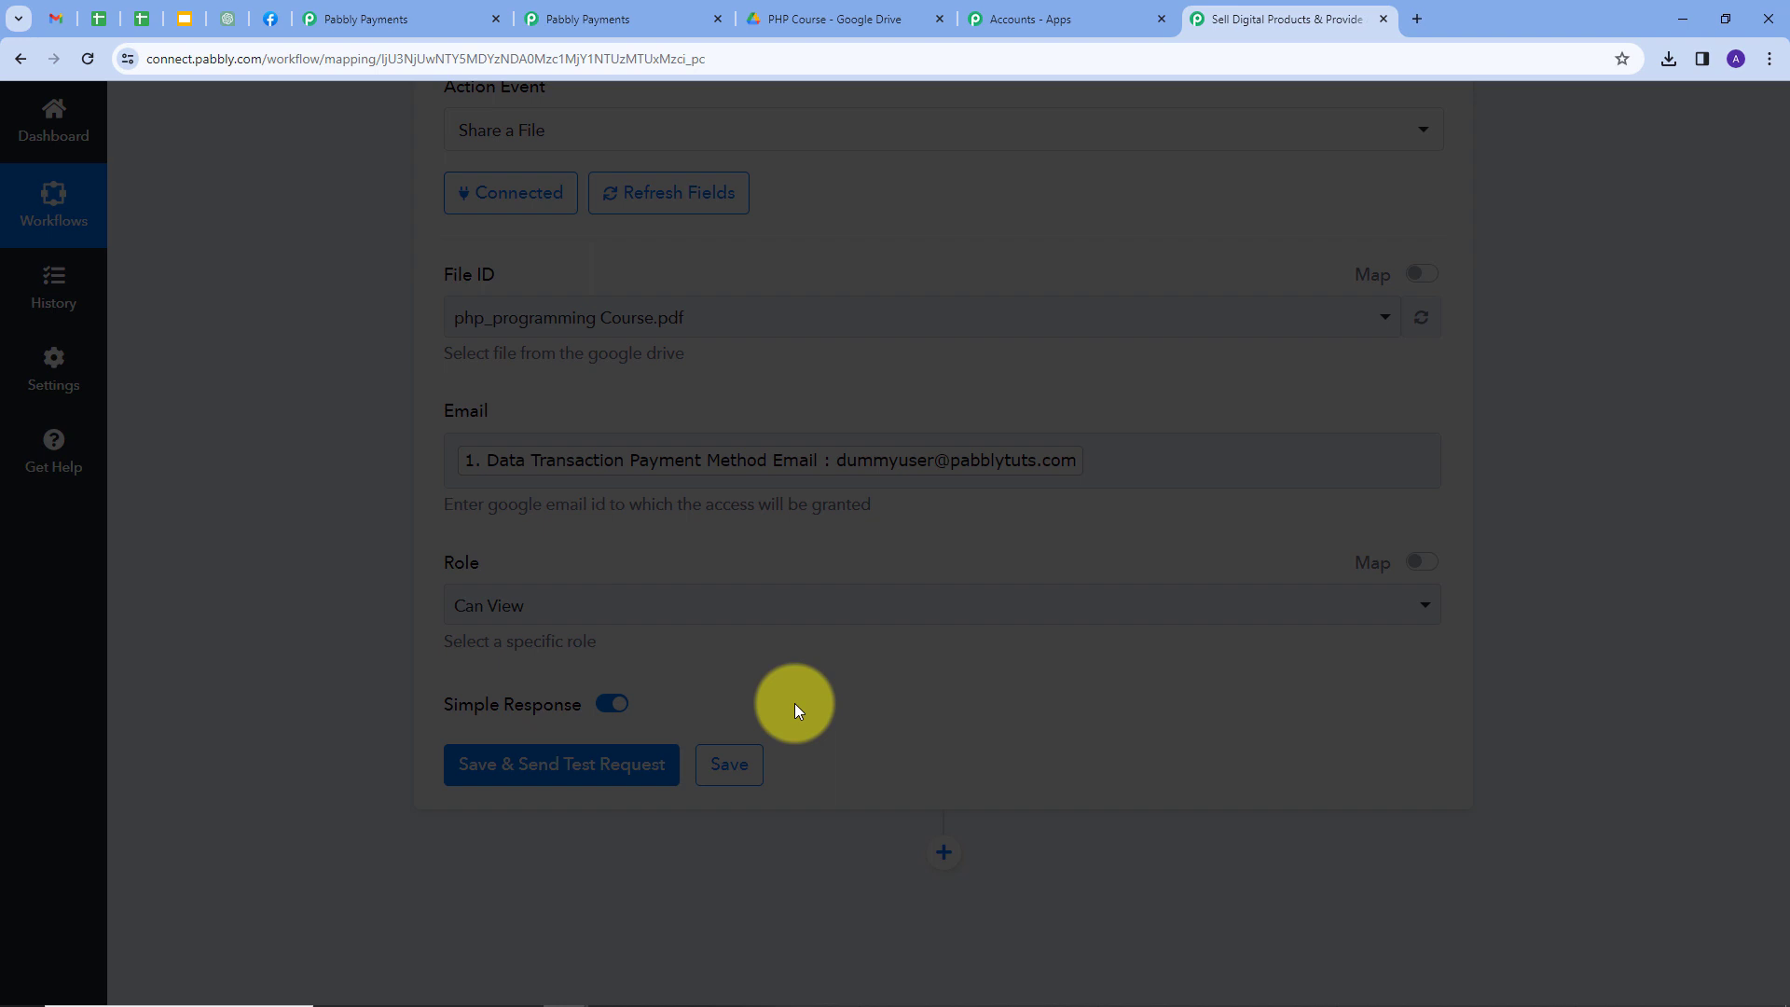
Review the test response showing the returned reader permission Id.
scroll(932, 667, "down", 3)
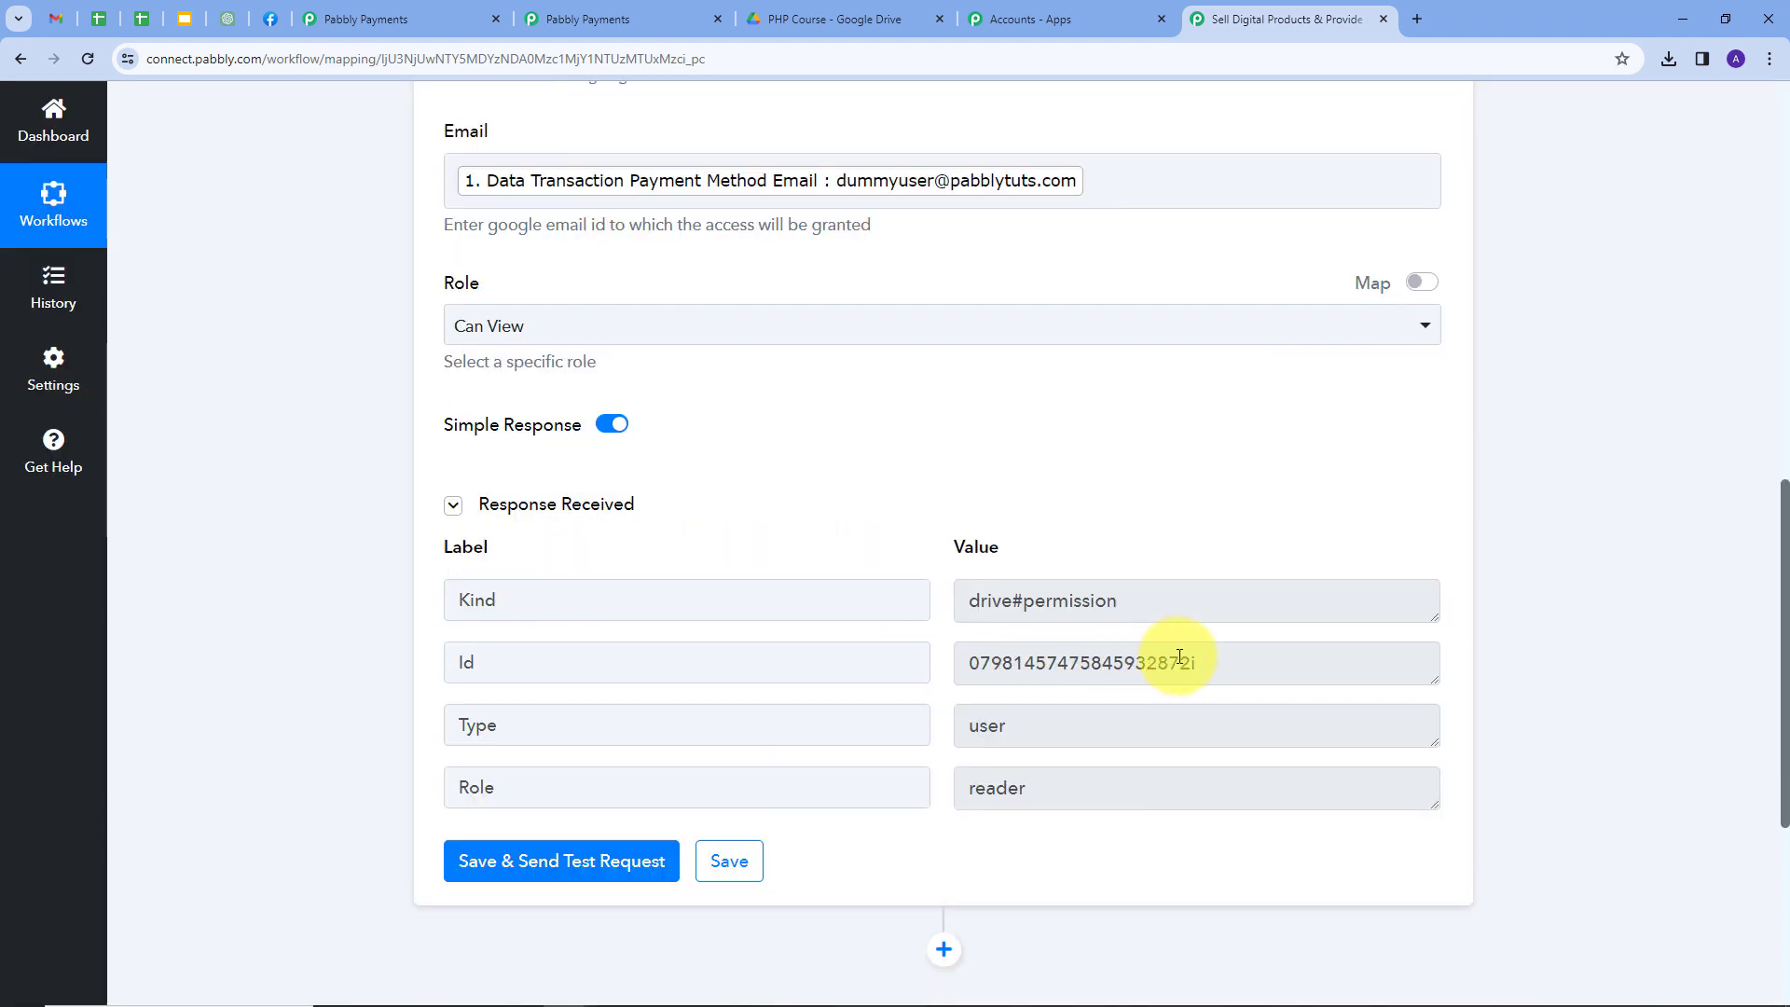
left_click_drag(1212, 662, 848, 694)
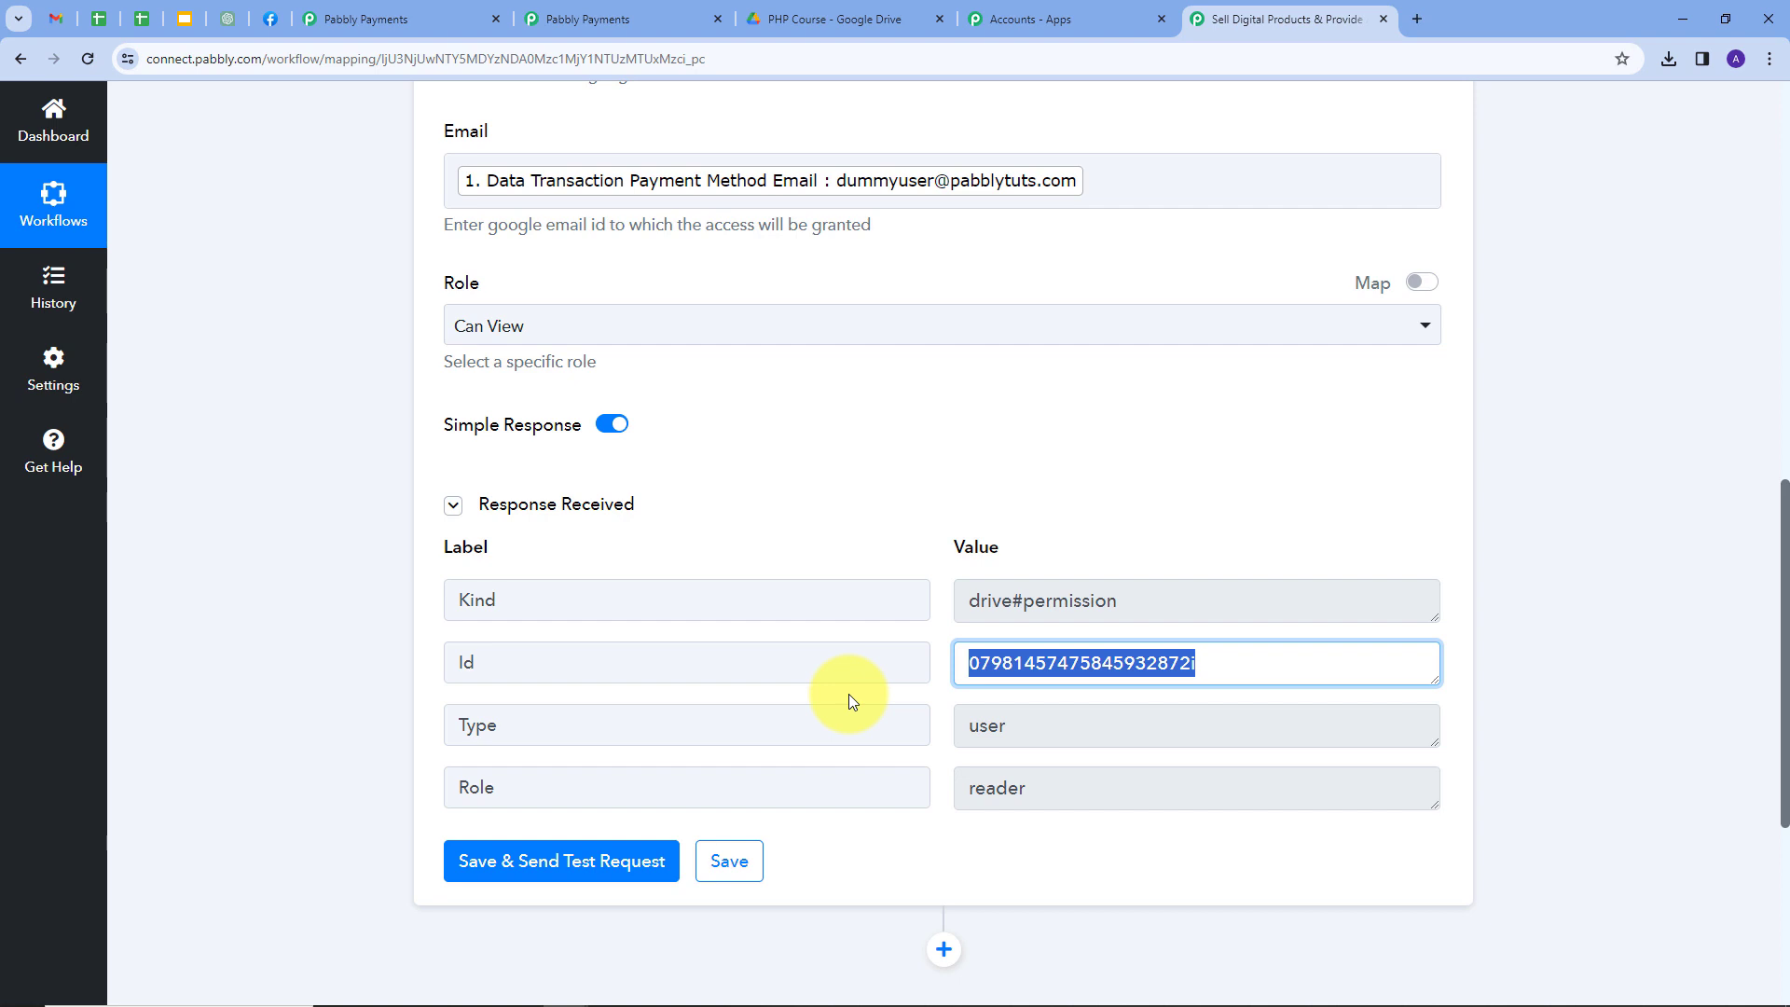
left_click(848, 694)
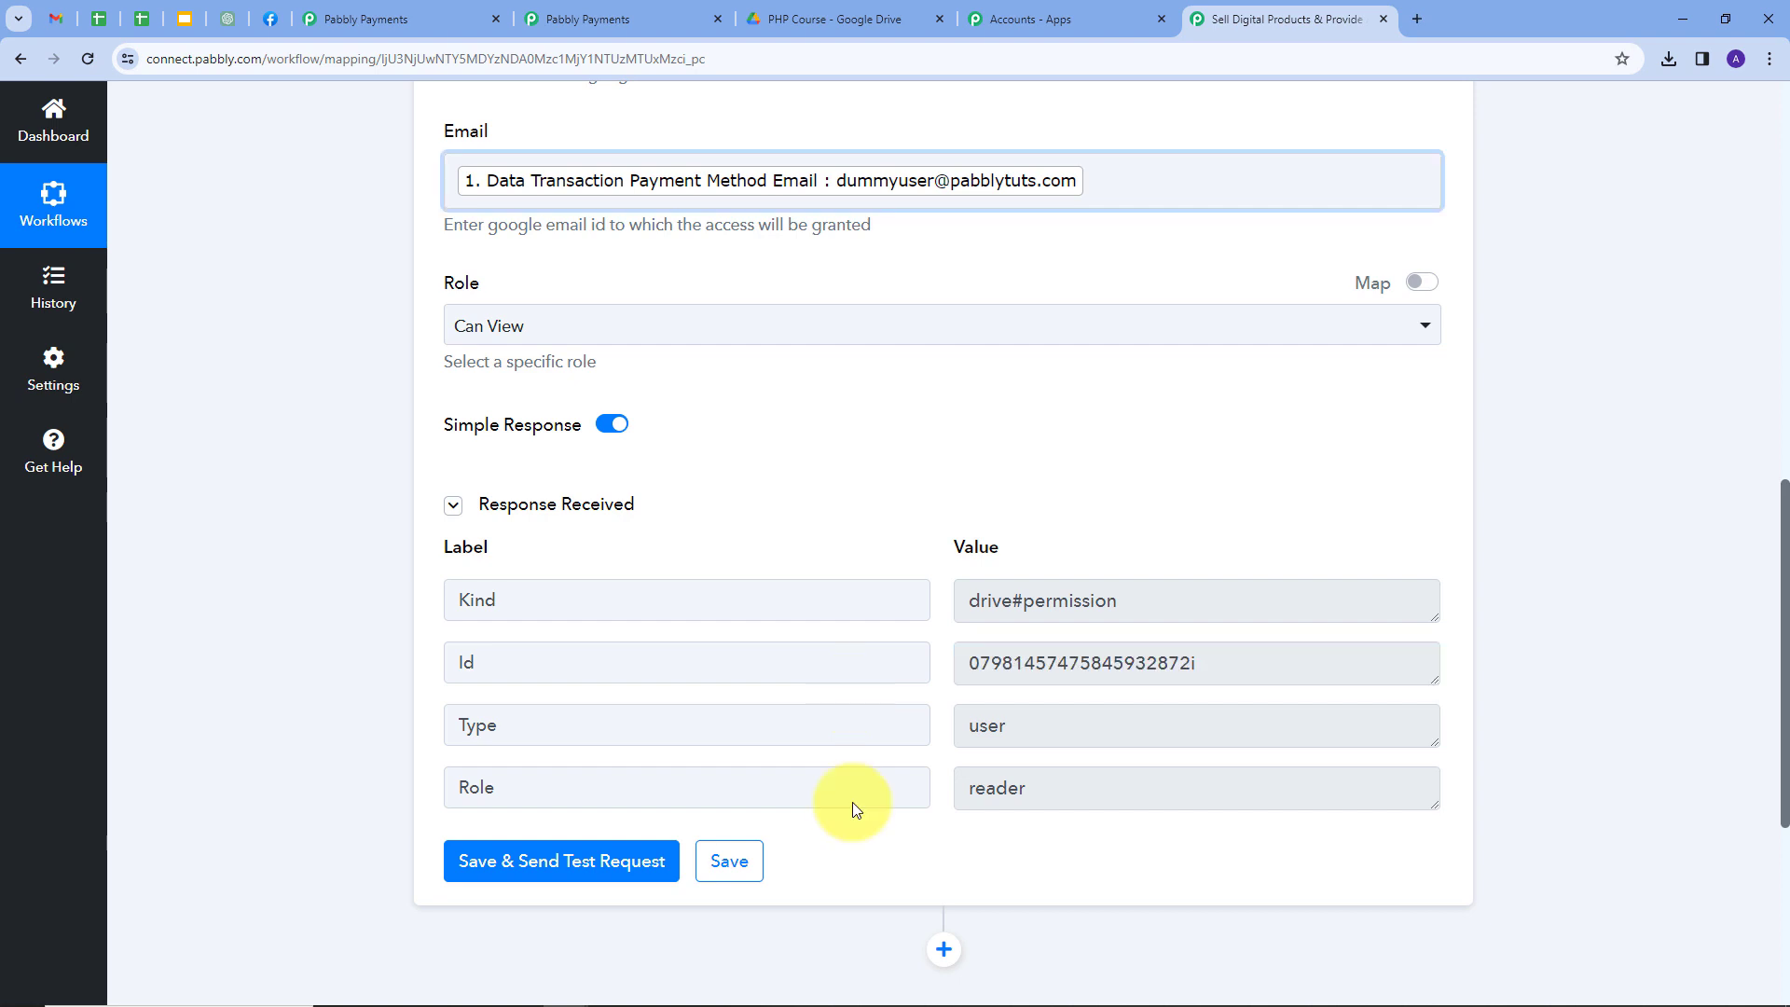
scroll(853, 802, "down", 2)
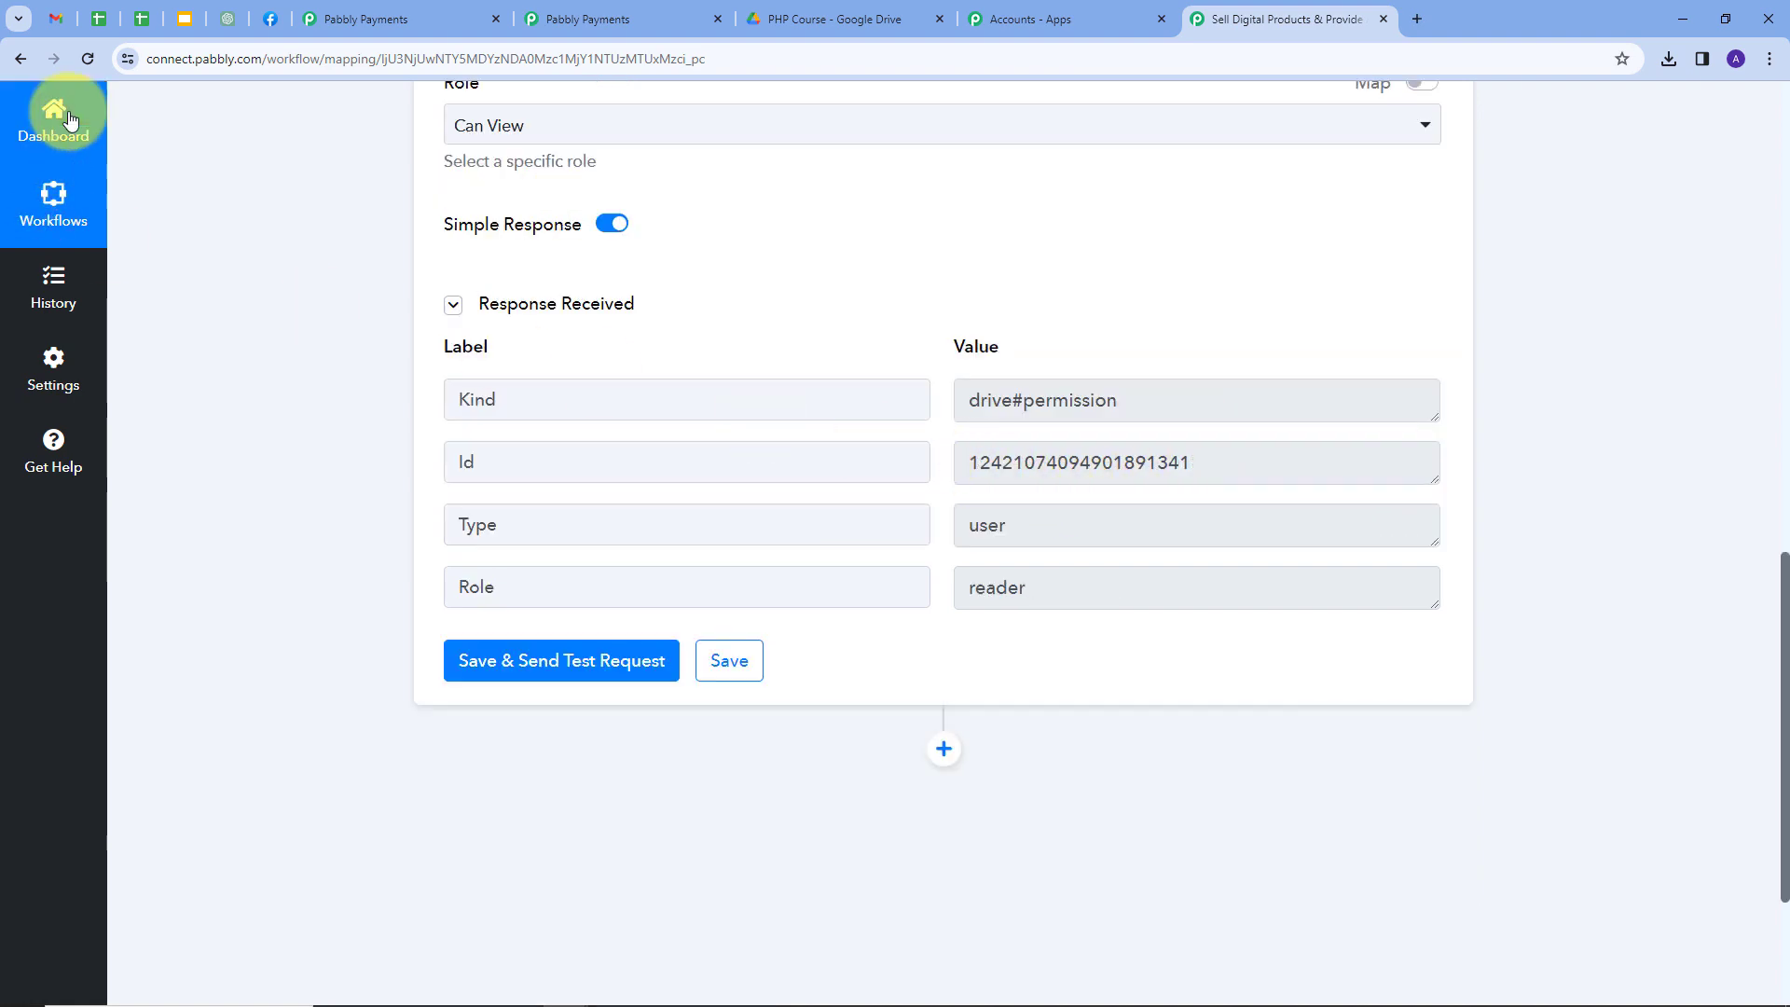
left_click(58, 17)
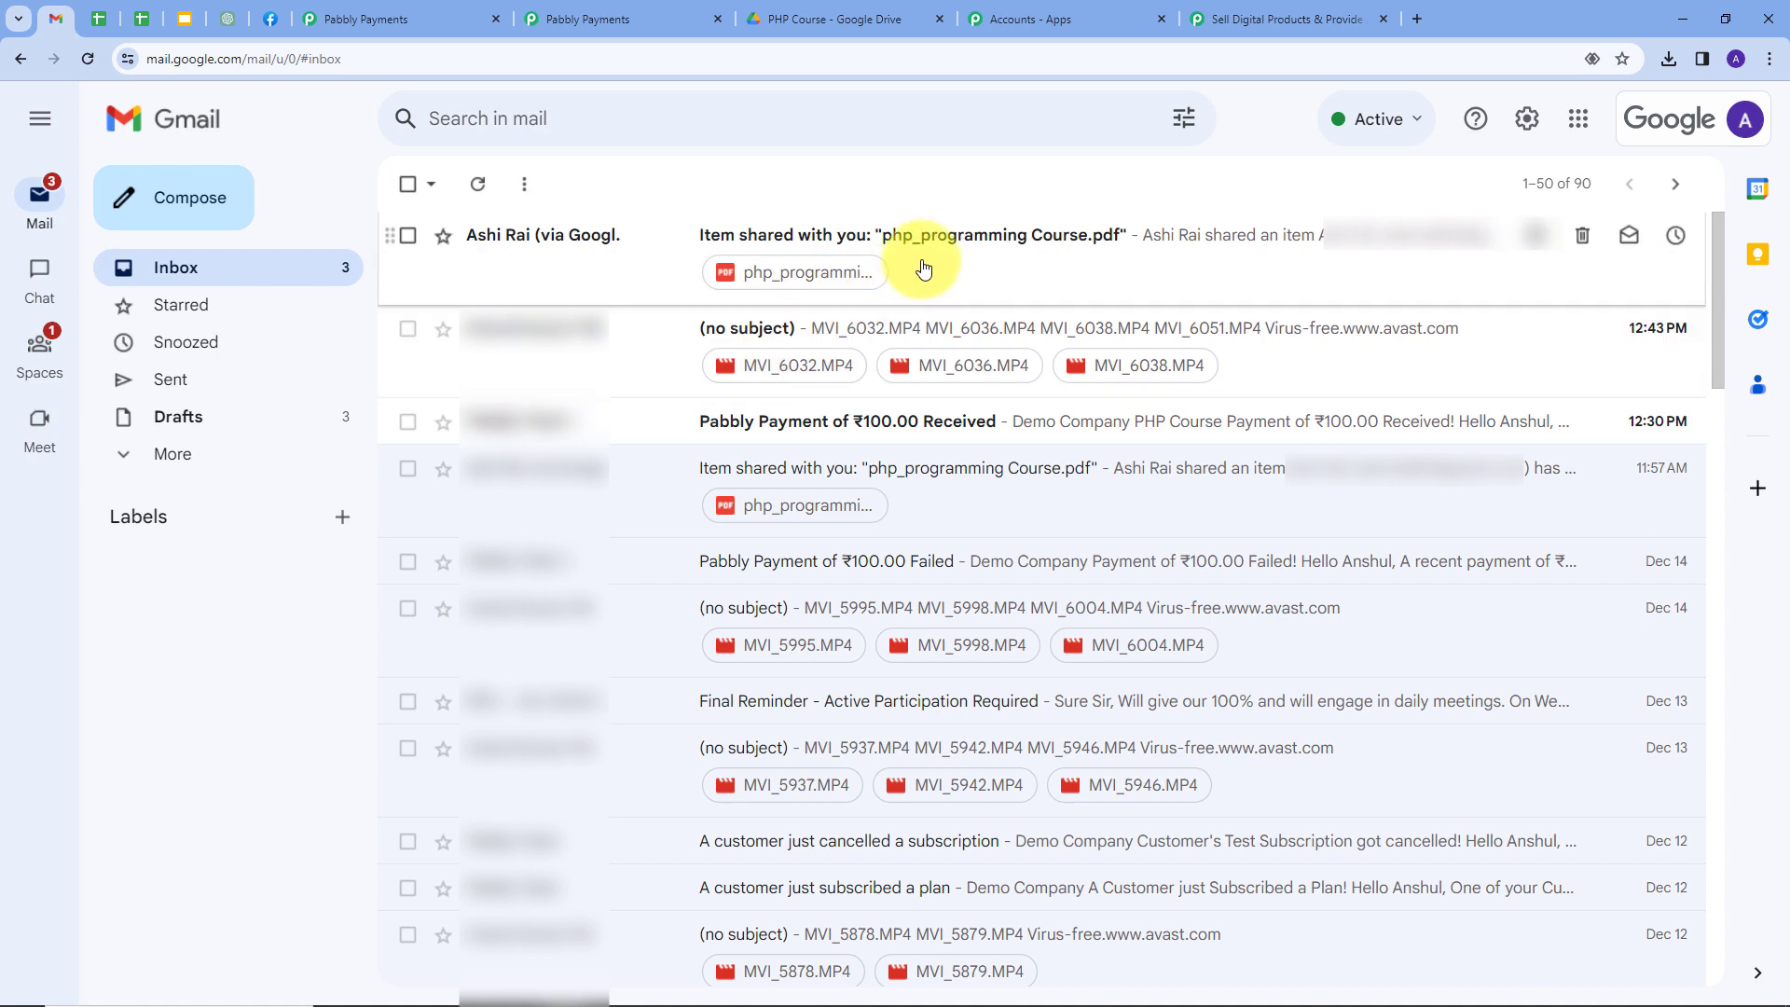
Read the newest 'Item shared with you' email for php_programming Course.pdf, then return to the Pabbly workflow.
left_click(958, 250)
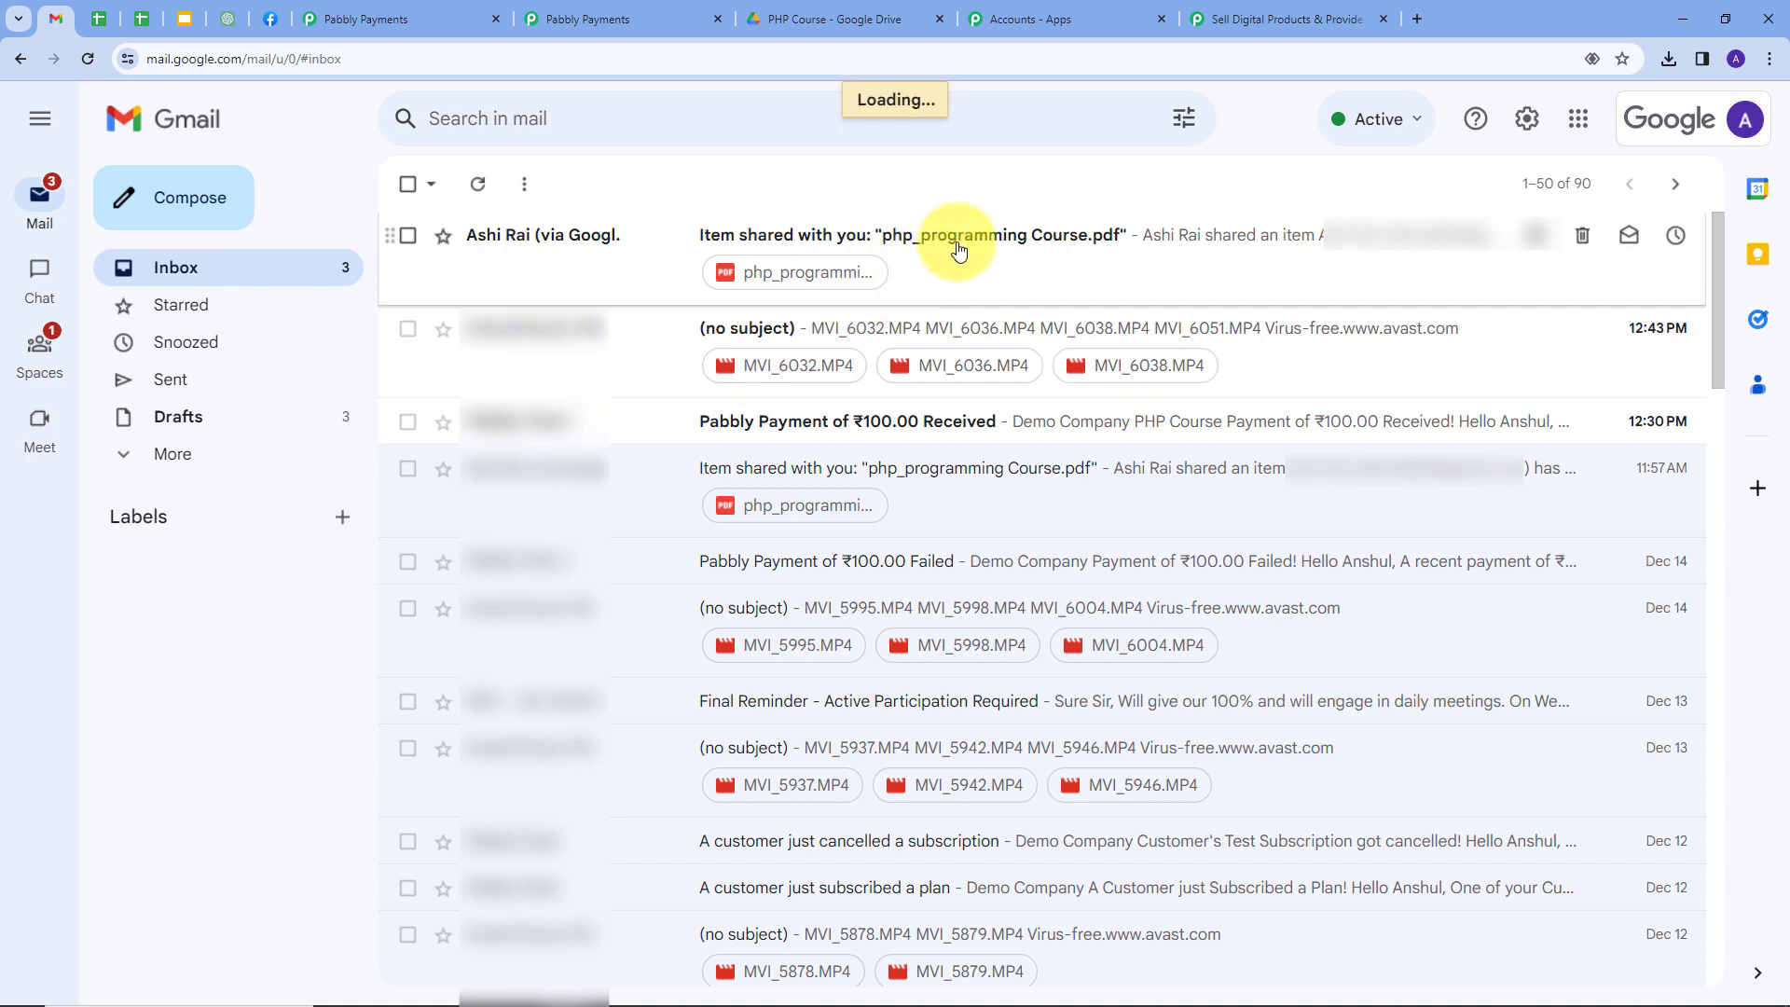
scroll(958, 250, "down", 2)
scroll(1110, 336, "up", 1)
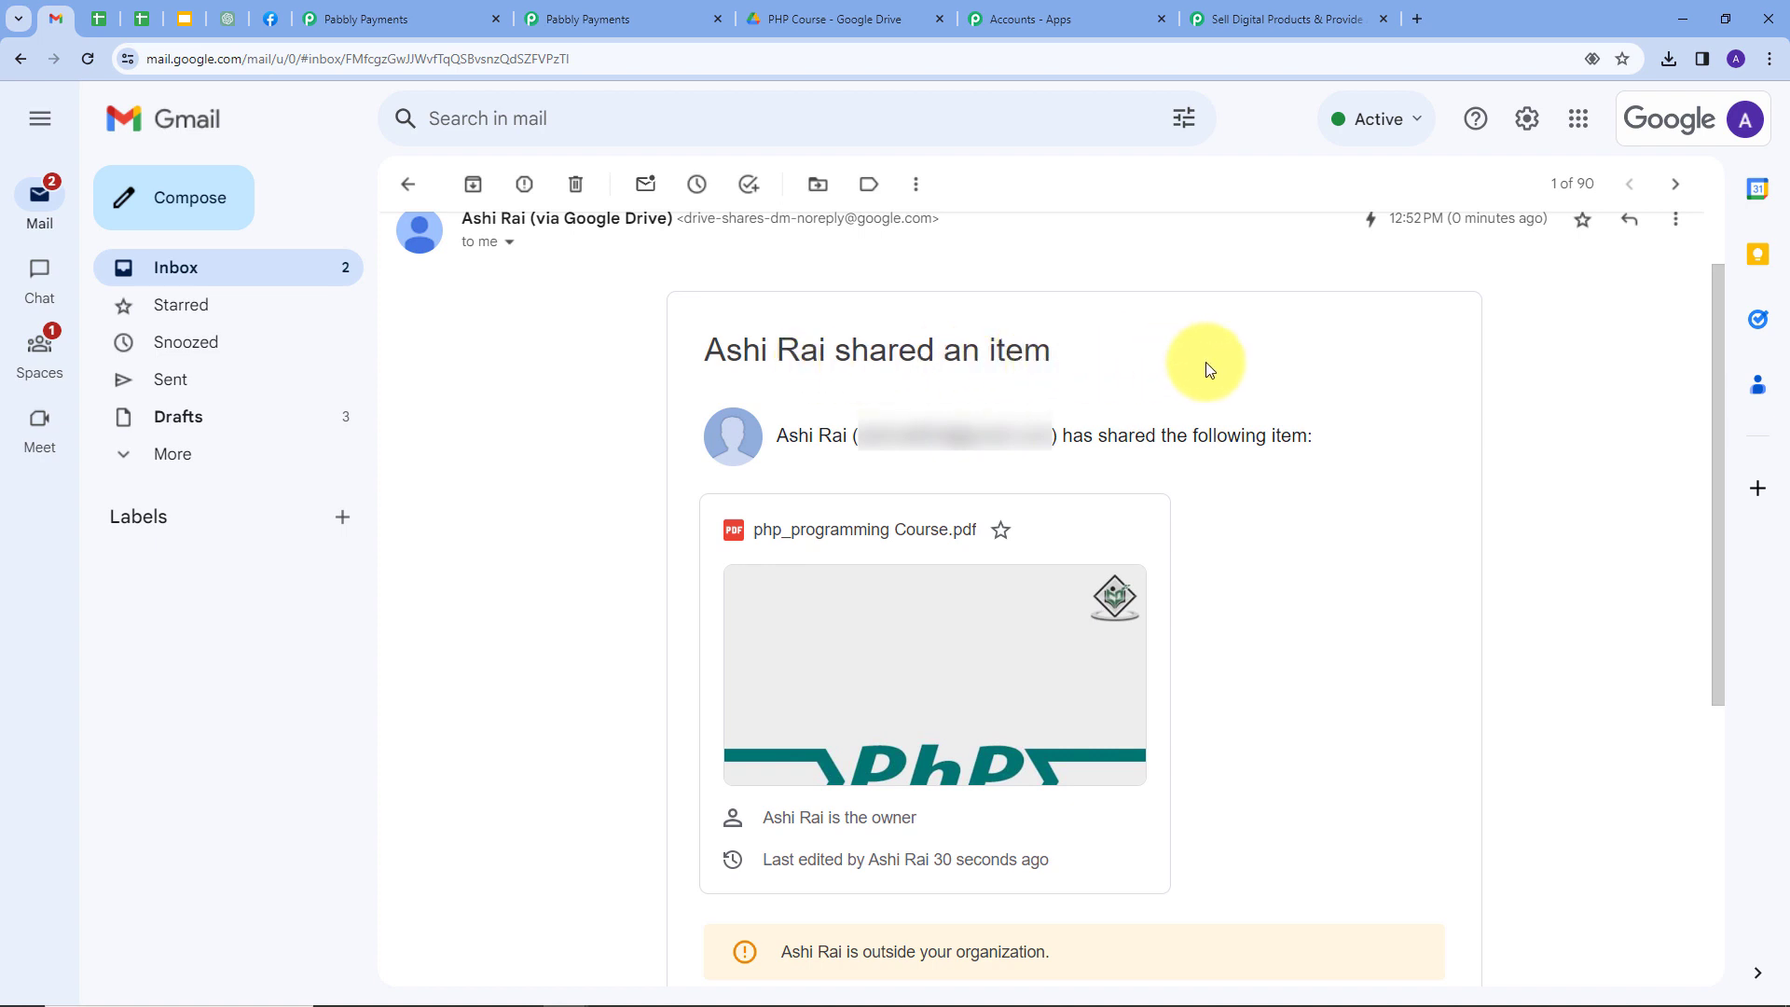
scroll(1203, 367, "down", 2)
scroll(1230, 427, "up", 2)
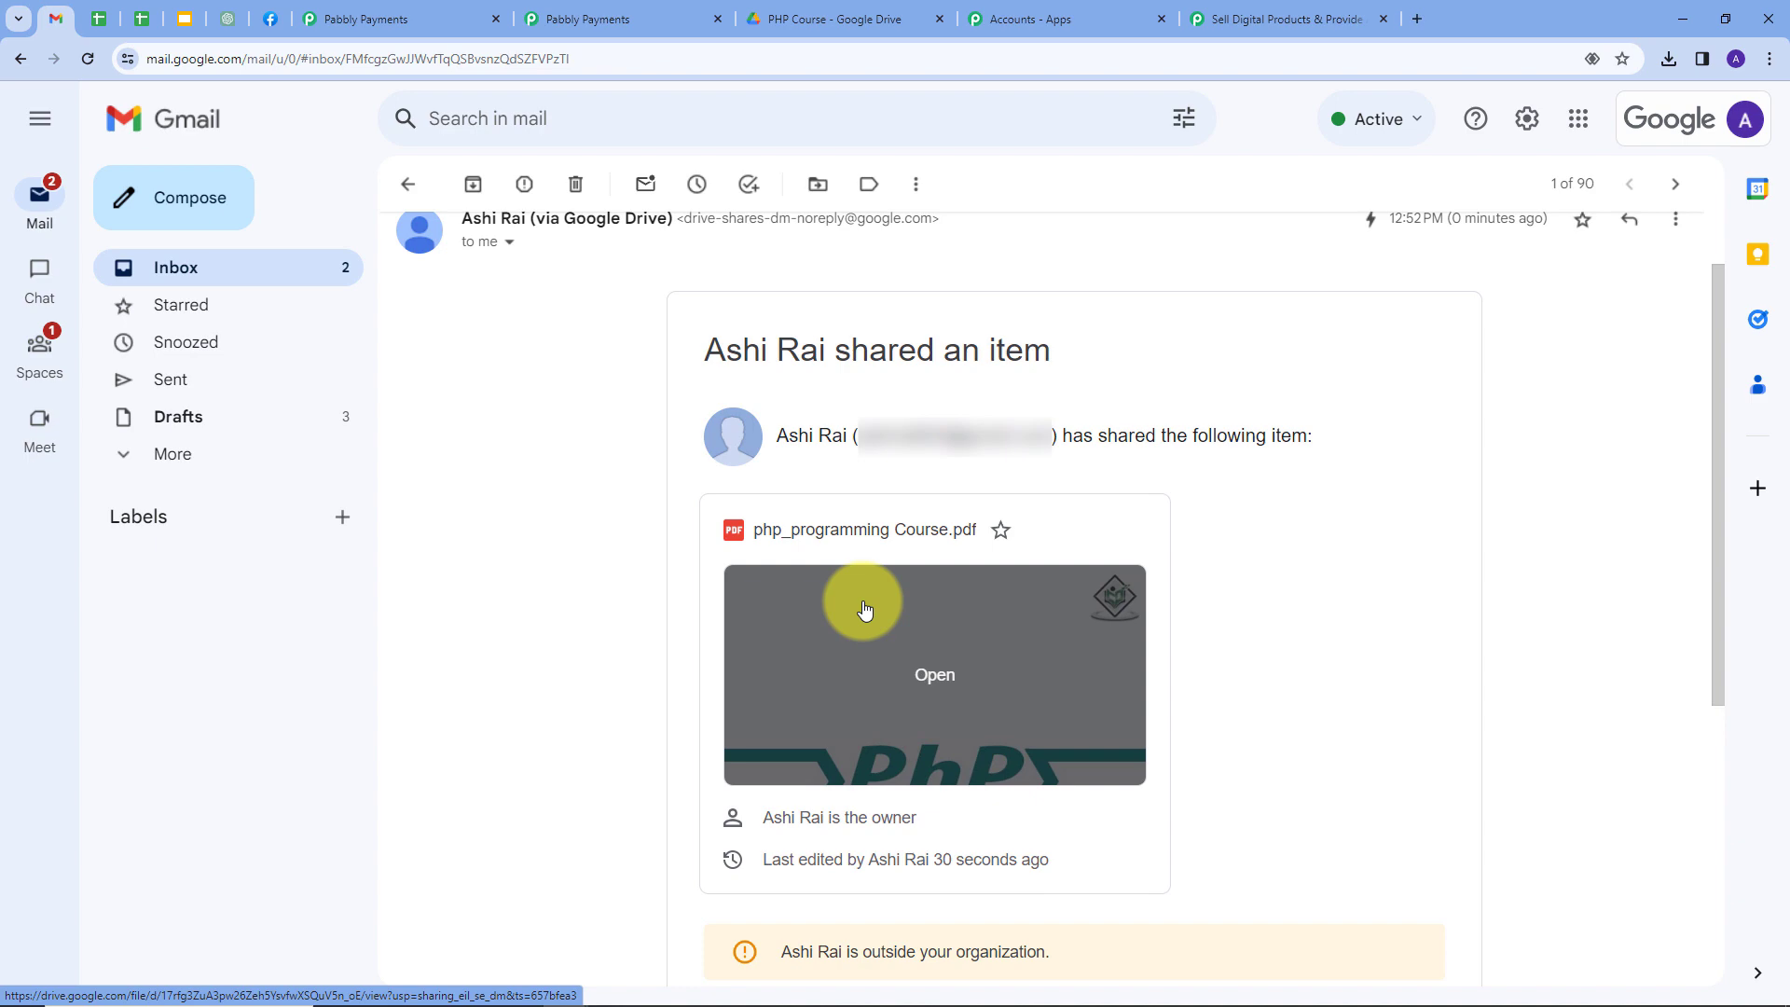
left_click(1240, 19)
scroll(349, 563, "up", 4)
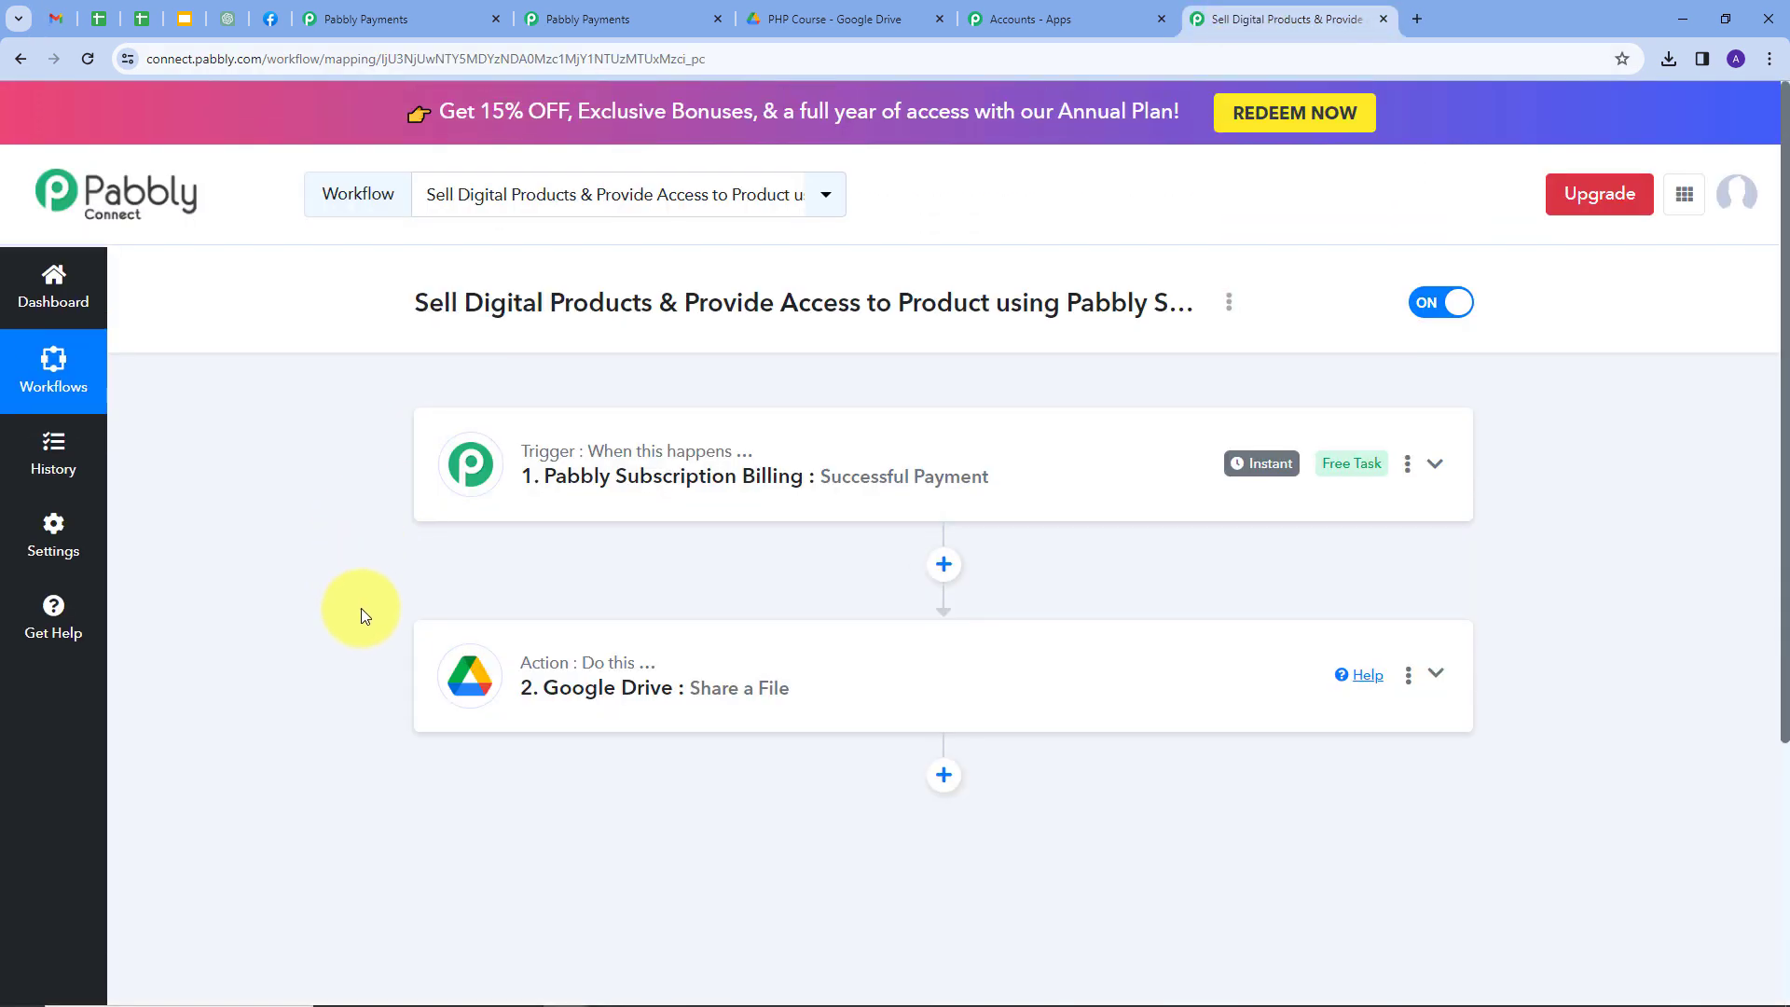